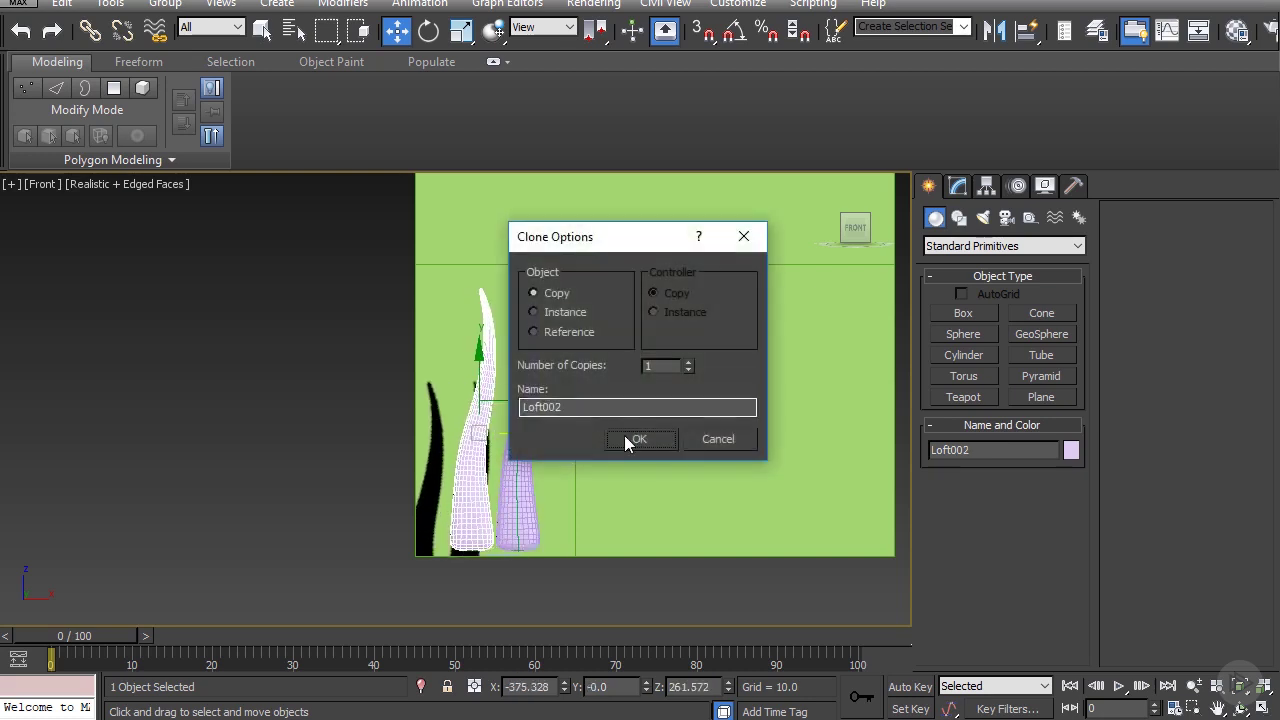
- Clone the tapered loft as one Copy and switch off the clone's TurboSmooth, Shell and both Edit Poly modifiers
left_click(624, 436)
left_click(955, 188)
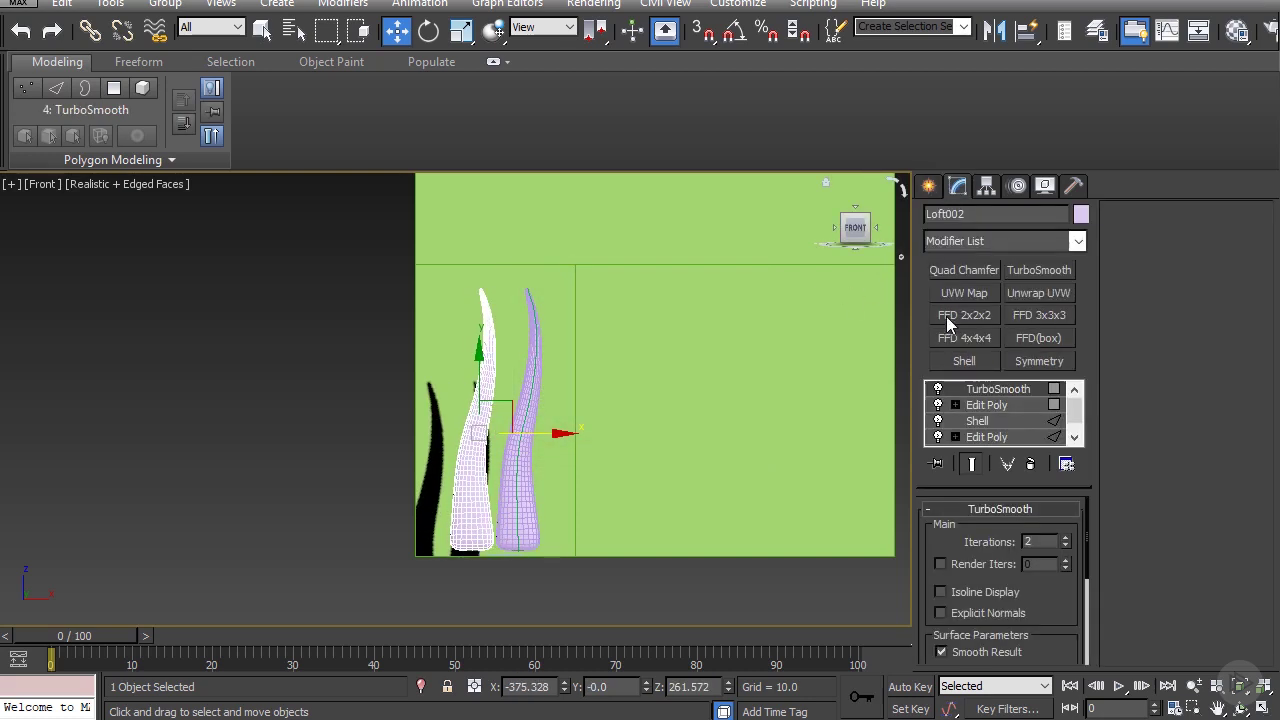
scroll(965, 415, "down", 1)
scroll(938, 412, "up", 1)
left_click(938, 389)
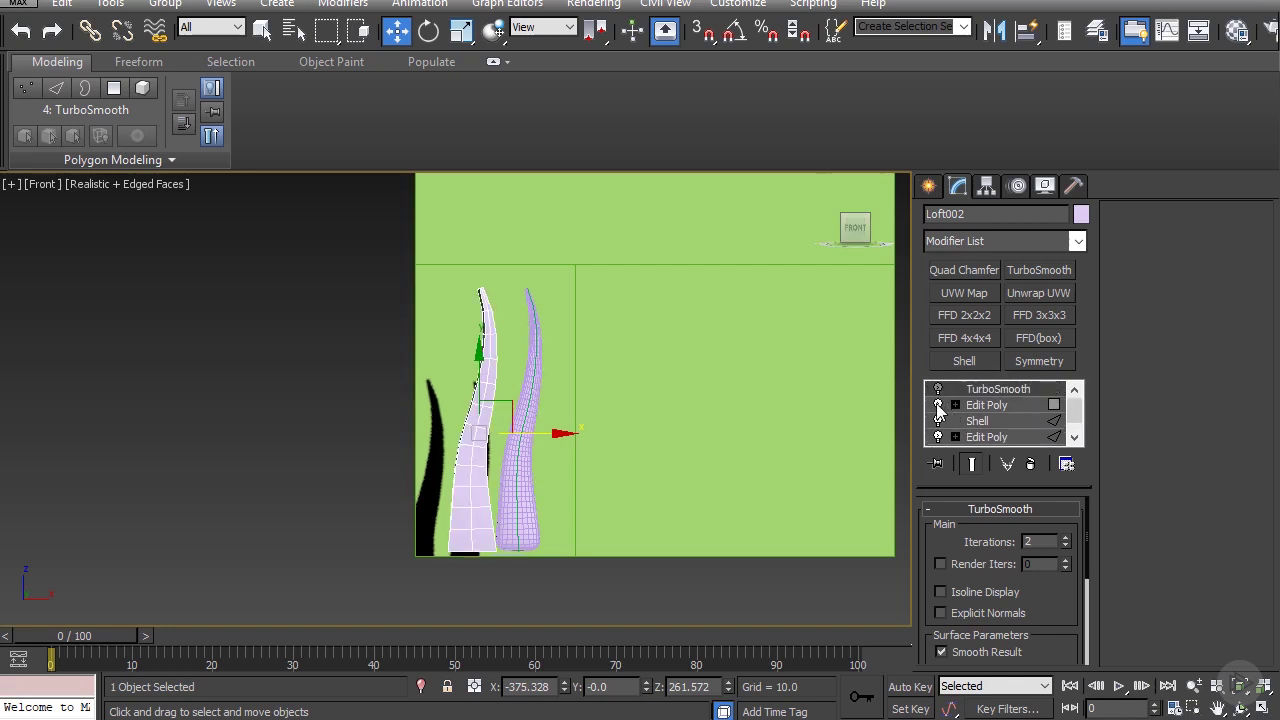
left_click(938, 405)
left_click(938, 420)
scroll(938, 425, "down", 1)
left_click(940, 421)
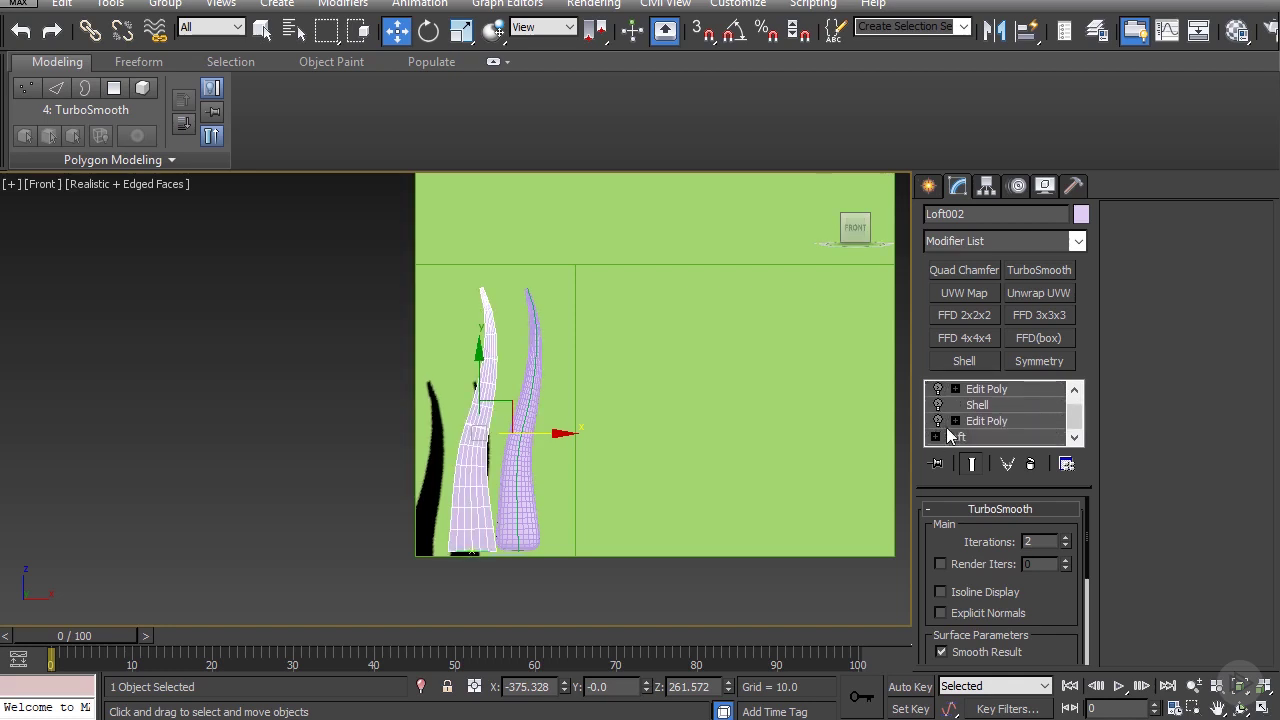
- Enter the Vertex level of the Line path beneath the cloned blade's Loft
left_click(935, 438)
scroll(958, 430, "down", 2)
left_click(970, 423)
left_click(682, 405)
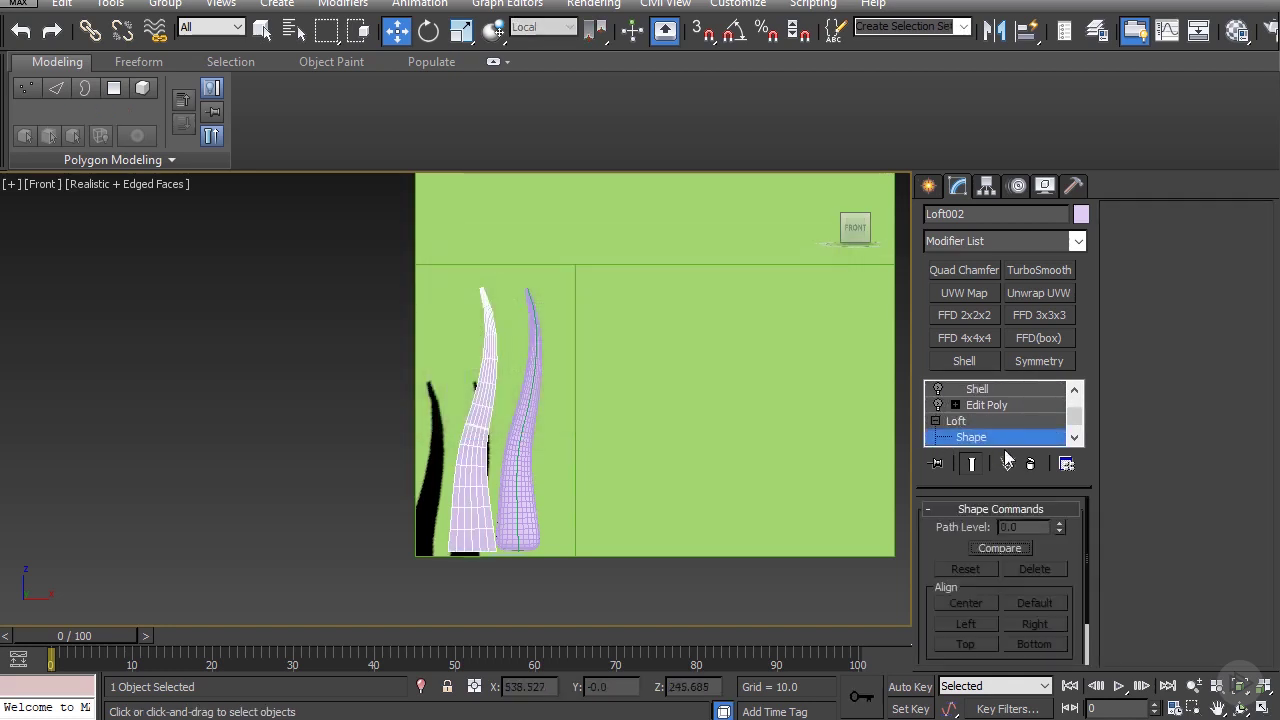
scroll(1013, 567, "down", 1)
scroll(1010, 565, "up", 2)
scroll(963, 428, "down", 1)
left_click(968, 437)
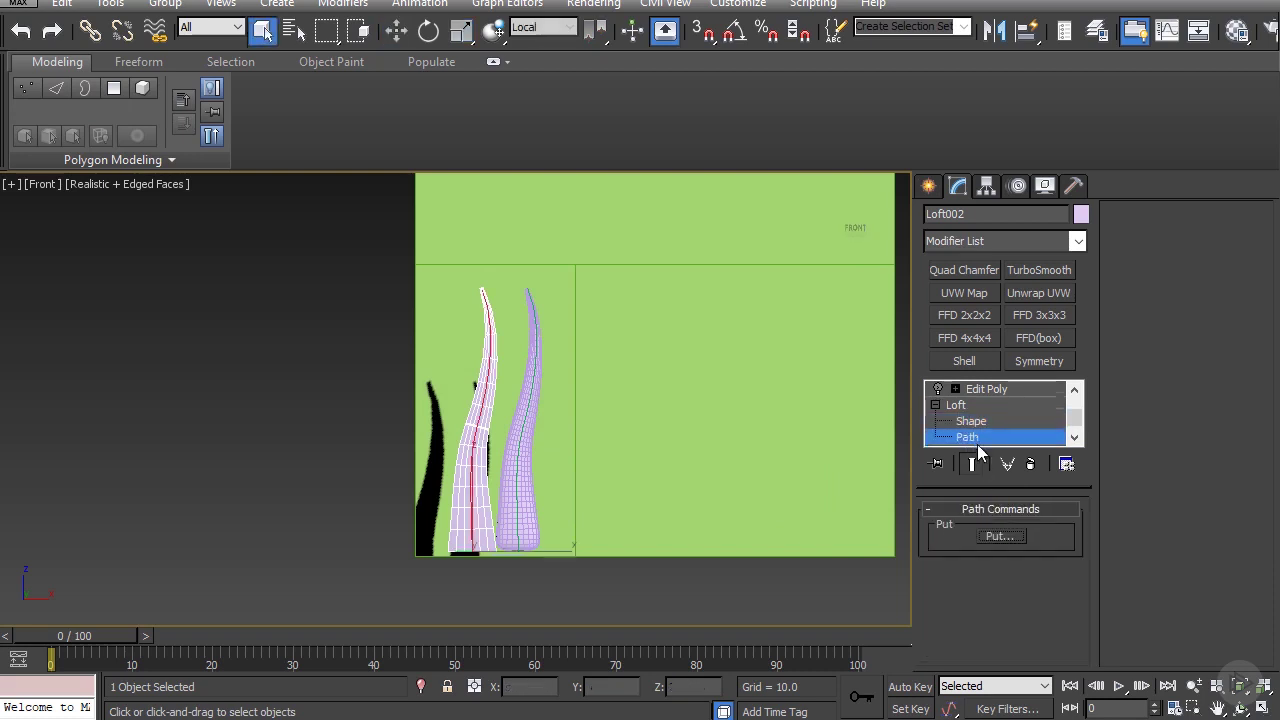
scroll(968, 437, "down", 1)
left_click(935, 437)
scroll(962, 430, "down", 1)
left_click(970, 406)
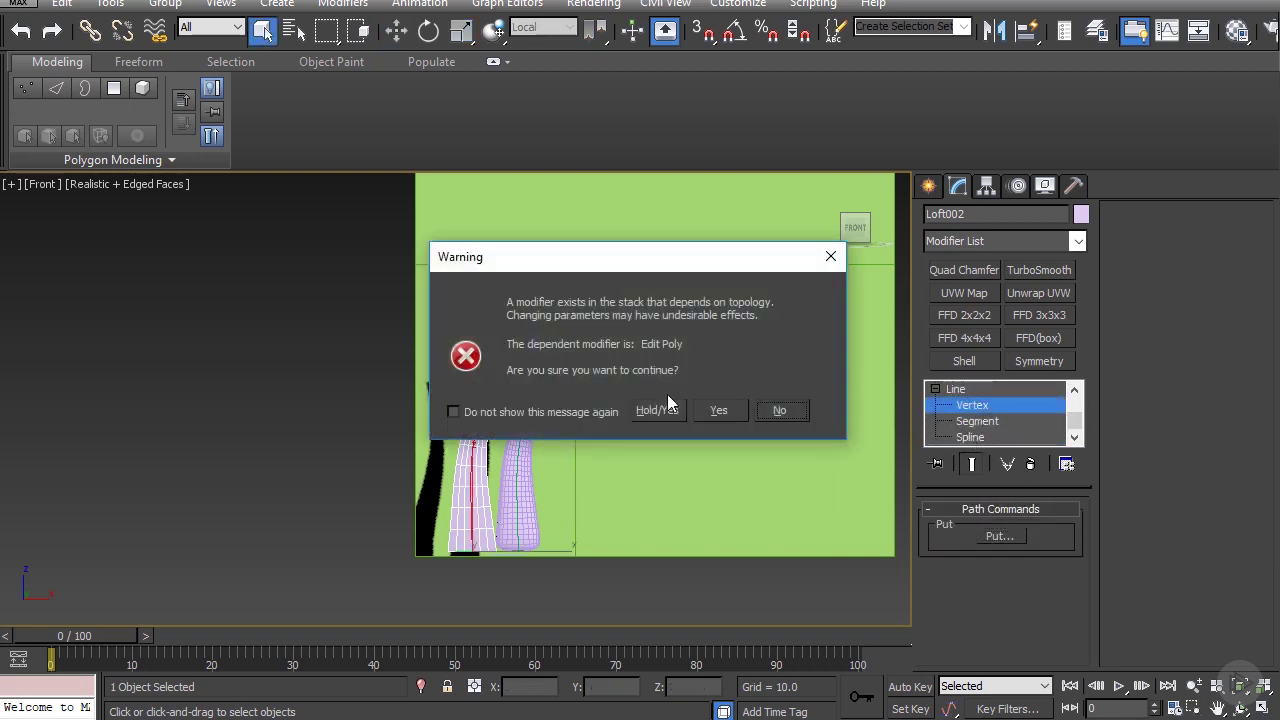
left_click(666, 405)
- Move the cloned blade's tip path vertex down and left to about X -400.7, Z 493.4
scroll(455, 310, "up", 4)
left_click_drag(458, 211, 548, 266)
key("w")
left_click_drag(548, 220, 520, 297)
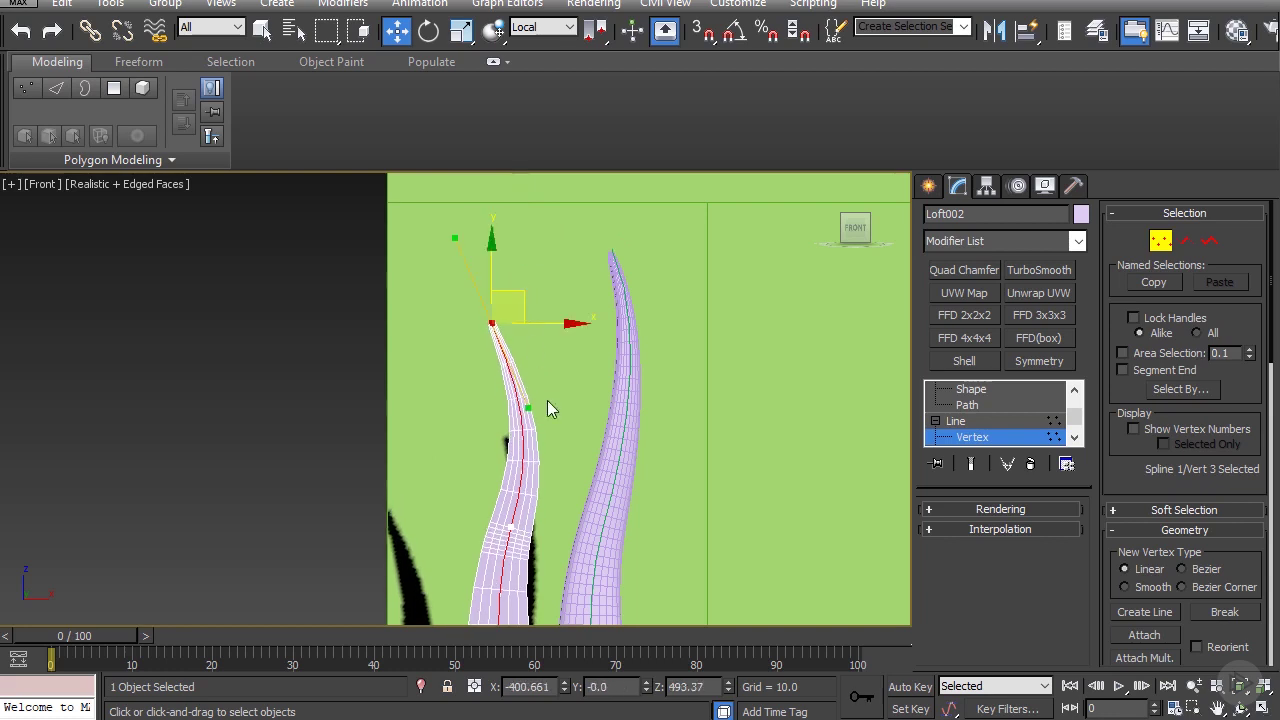
- Move the clone's middle path vertex lower and rotate it to change the blade's bend
middle_click_drag(470, 475, 491, 355)
left_click_drag(497, 376, 556, 428)
left_click_drag(562, 380, 567, 405)
key("e")
scroll(585, 414, "up", 2)
middle_click_drag(583, 416, 577, 334)
left_click_drag(577, 334, 551, 326)
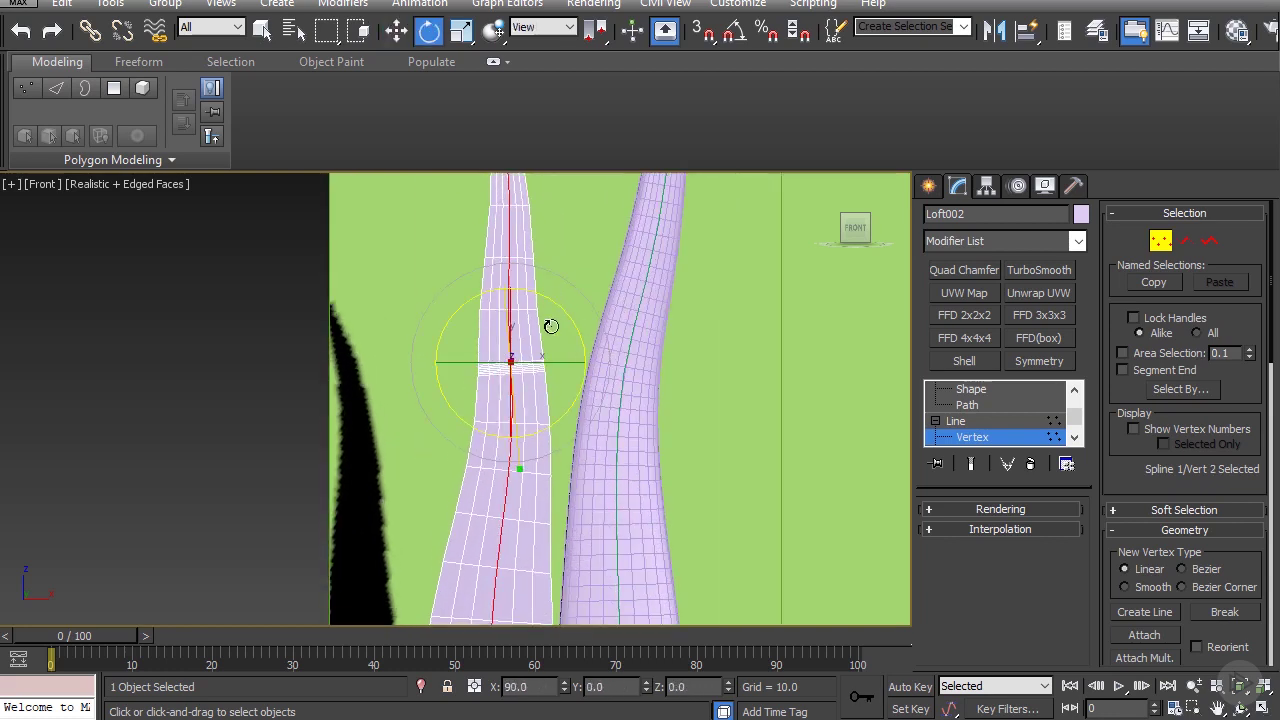
- Shift the clone's base path vertex right and rotate the middle vertex to smooth the blade's lean
scroll(591, 416, "down", 4)
left_click_drag(555, 490, 565, 498)
key("w")
left_click_drag(591, 485, 614, 486)
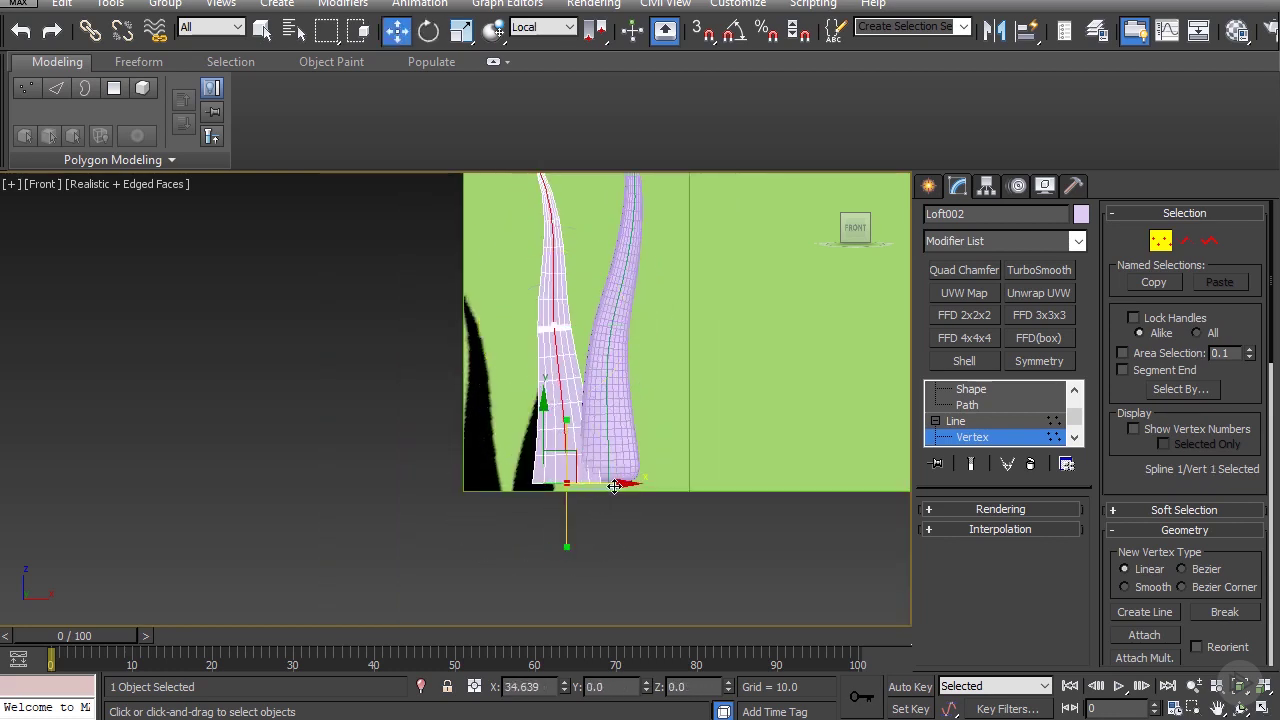
left_click(555, 328)
key("e")
left_click_drag(614, 286, 603, 274)
middle_click_drag(603, 274, 628, 388)
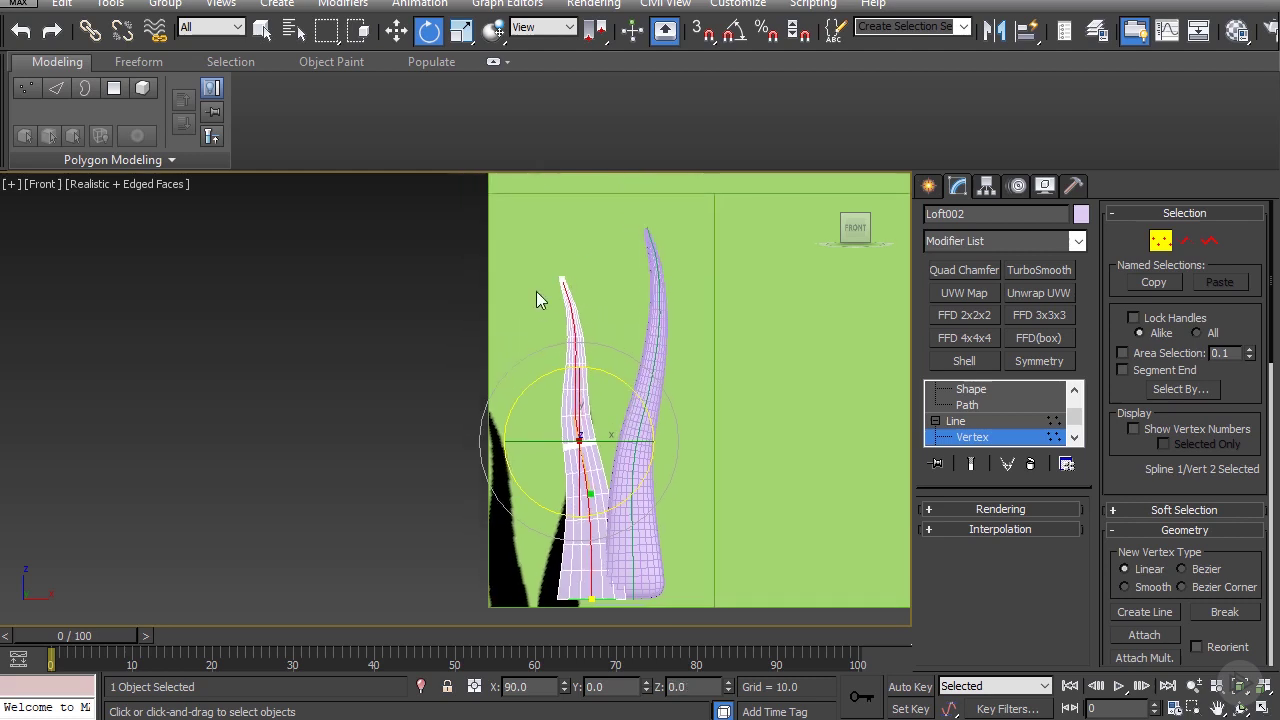
- Place the clone's tip vertex, with its handles rotated, at about X -422.1, Z 441.3 and its middle vertex at about X -370.6, Z 223.1
left_click_drag(536, 291, 644, 254)
key("w")
key("e")
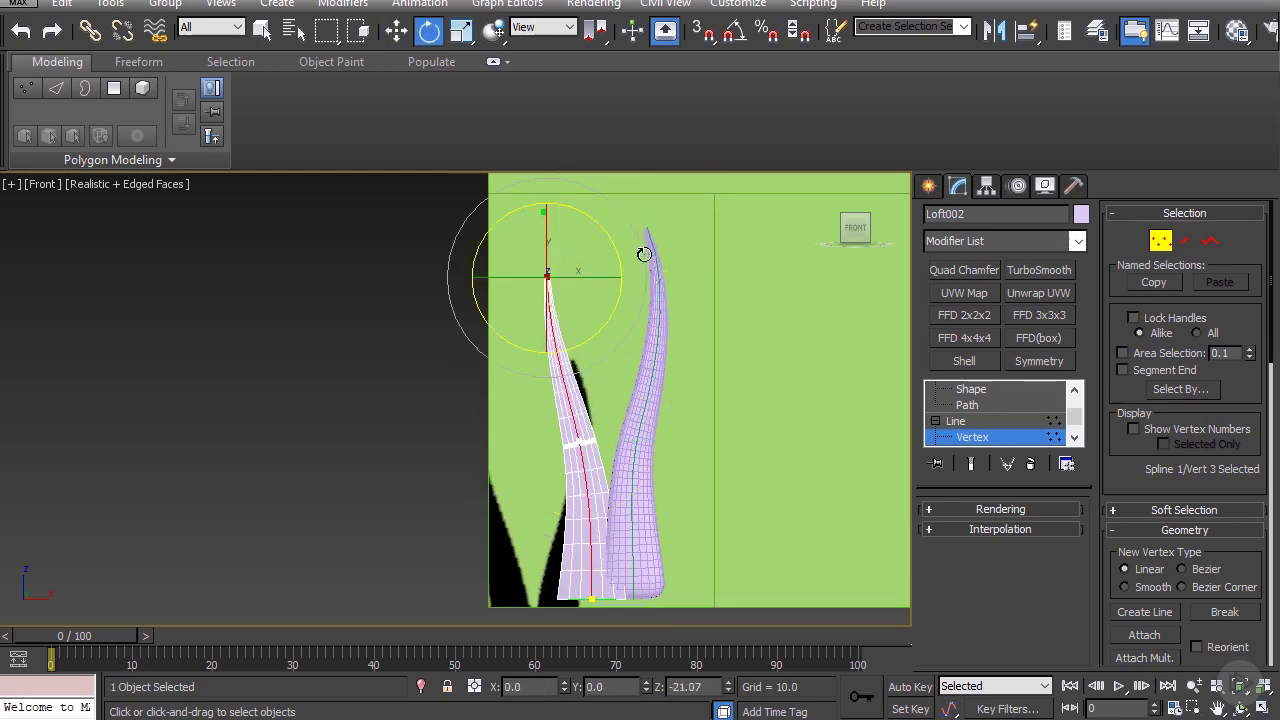
key("w")
left_click_drag(566, 236, 564, 294)
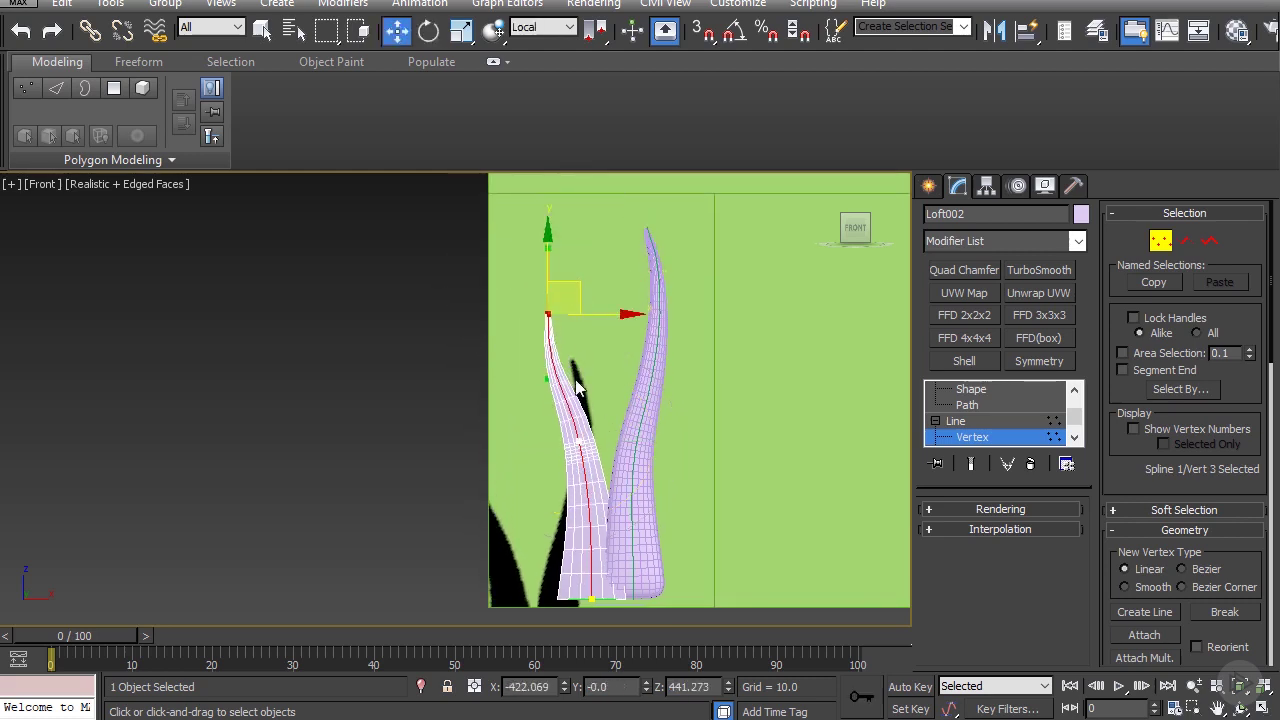
left_click(581, 457)
scroll(595, 477, "up", 3)
scroll(598, 467, "down", 3)
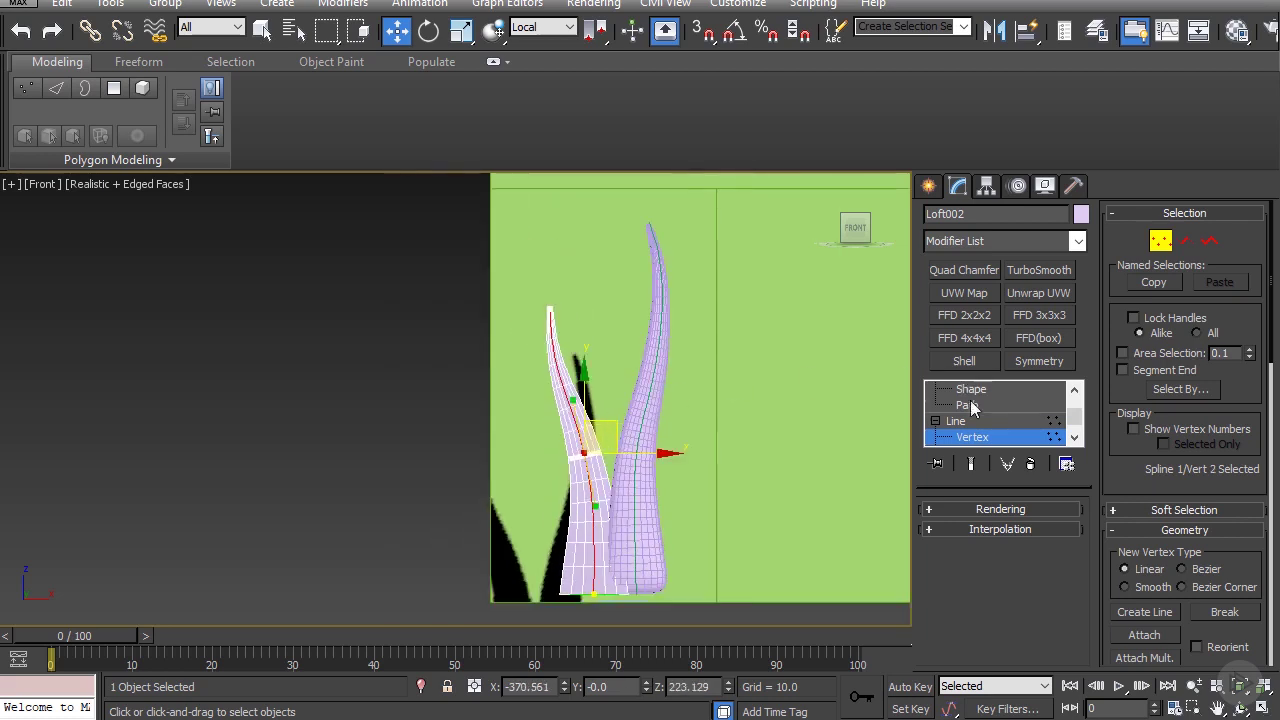
- Switch the clone's disabled modifiers back on and return to the TurboSmooth level
scroll(977, 415, "up", 2)
scroll(948, 437, "down", 1)
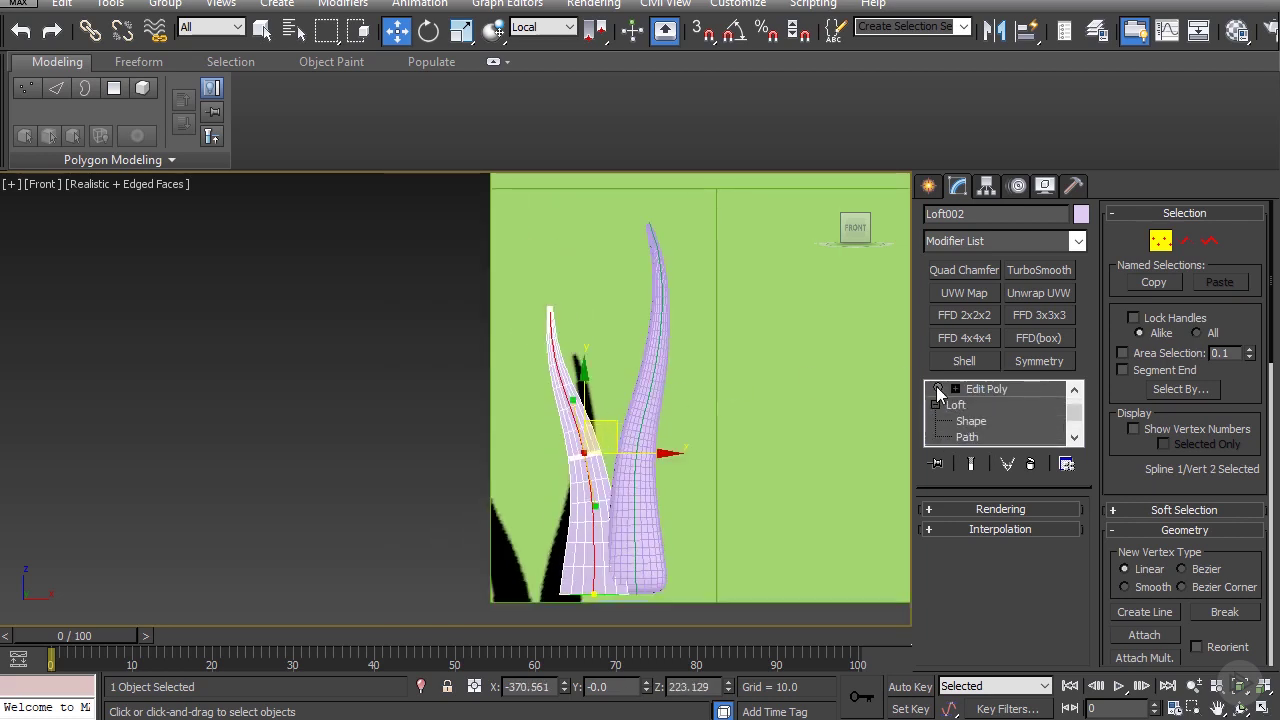
scroll(938, 425, "up", 2)
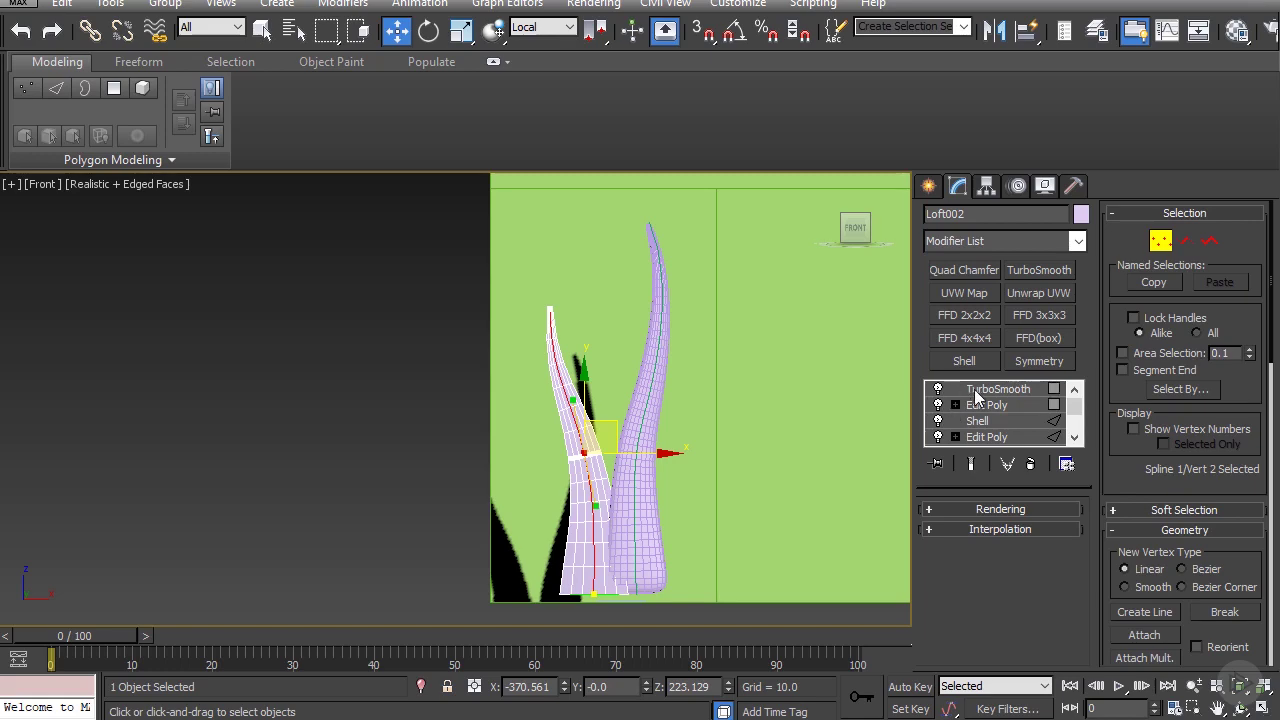
left_click(977, 390)
- Clone the reshaped blade to the right side of the tall blade, at about X -245.6
scroll(560, 490, "up", 4)
scroll(577, 468, "down", 2)
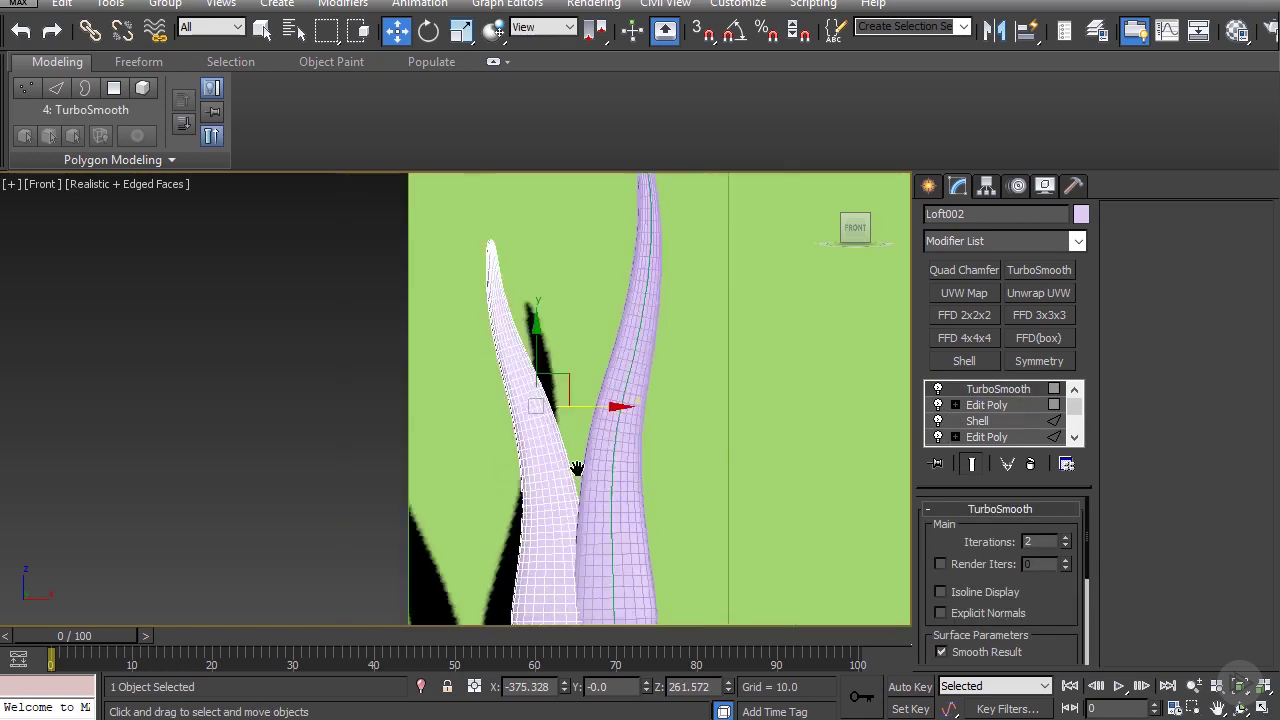
scroll(577, 468, "up", 1)
scroll(631, 412, "down", 3)
left_click_drag(662, 387, 749, 387, "shift")
key("Return")
scroll(969, 433, "down", 2)
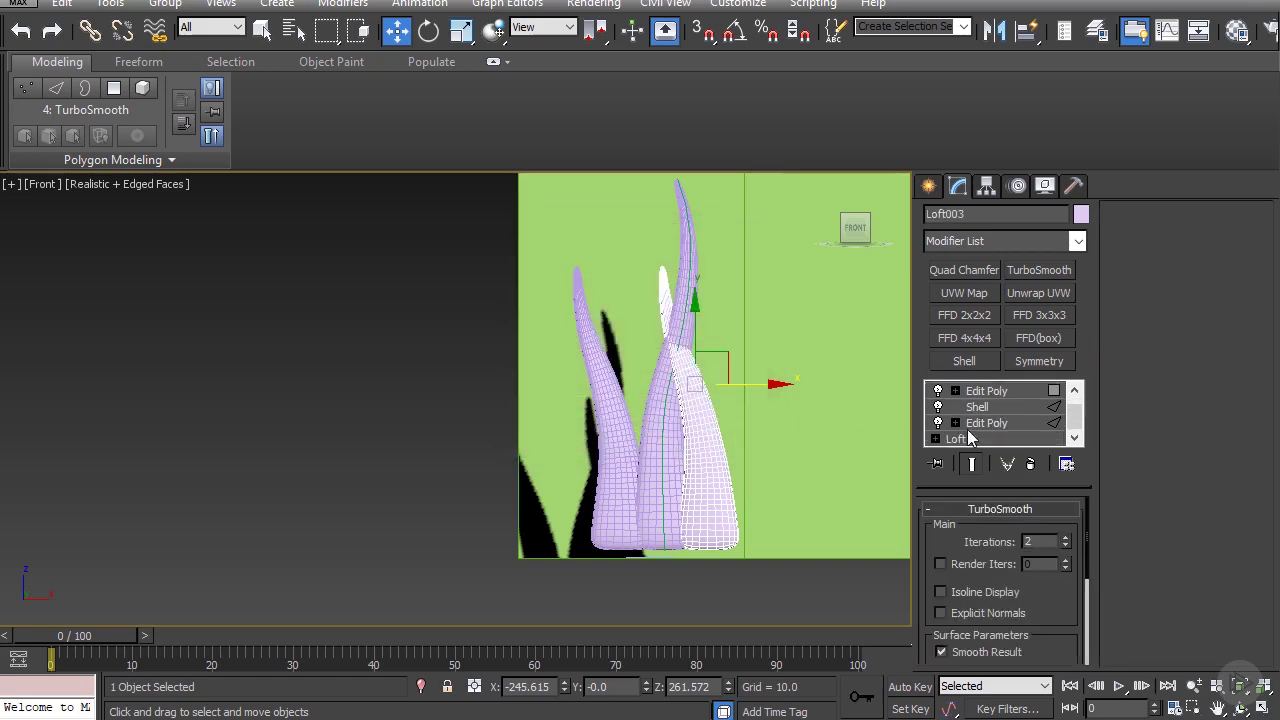
- Enter the Vertex level of the Line path beneath the right-hand blade's Loft
left_click(957, 437)
left_click(712, 418)
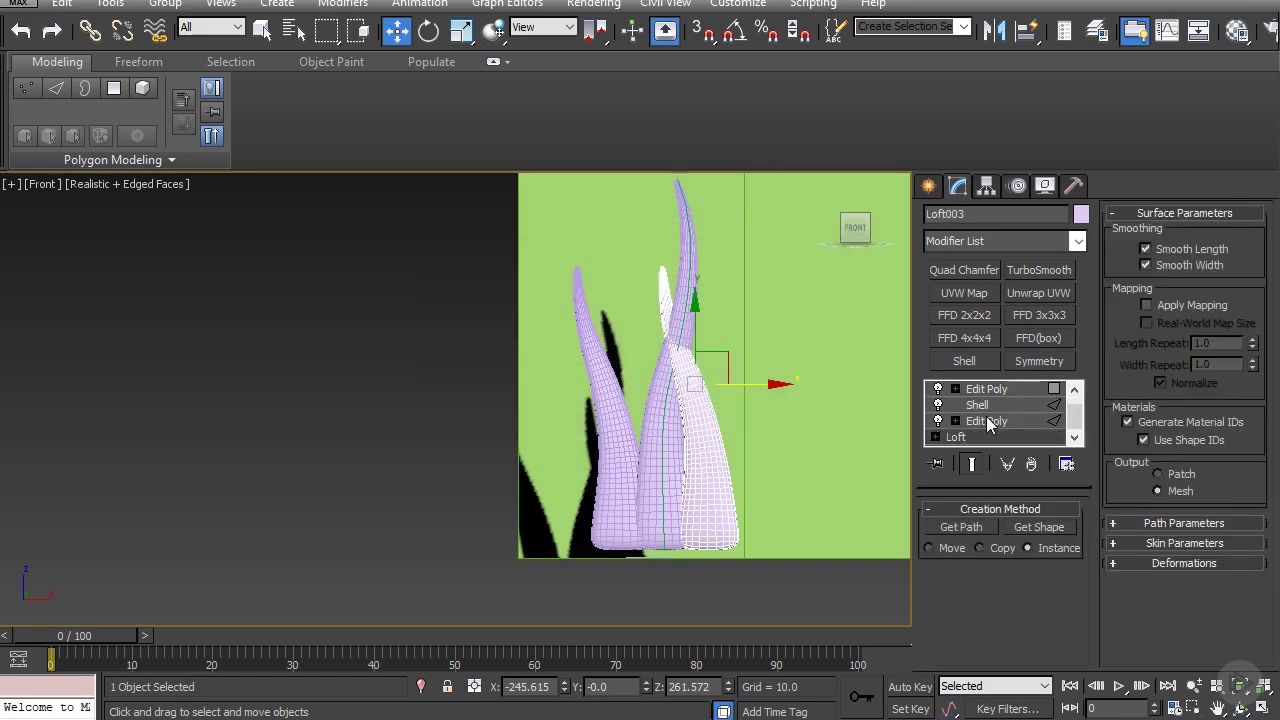
scroll(967, 434, "down", 2)
left_click(972, 436)
scroll(961, 436, "down", 1)
left_click(970, 406)
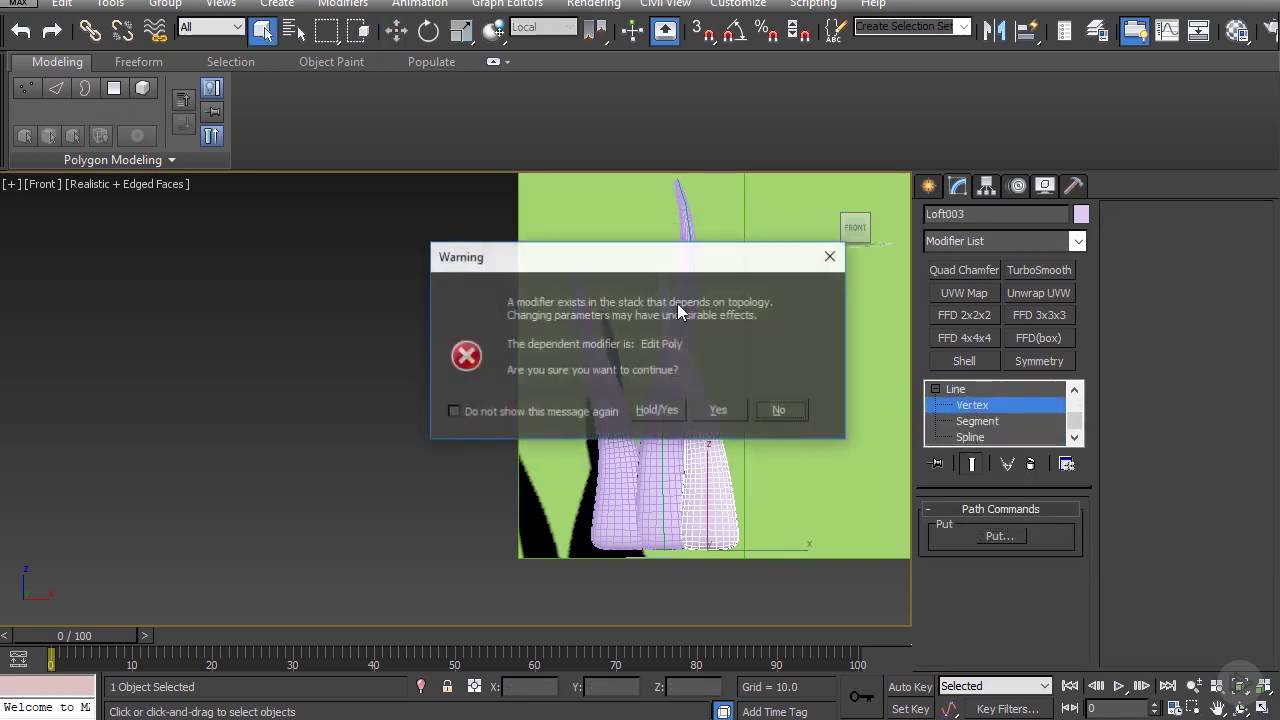
left_click(716, 411)
- Lean the right blade's tip vertex right and down, and lower its middle path vertex to about X -227.6, Z 152.2
key("w")
left_click_drag(636, 260, 815, 274)
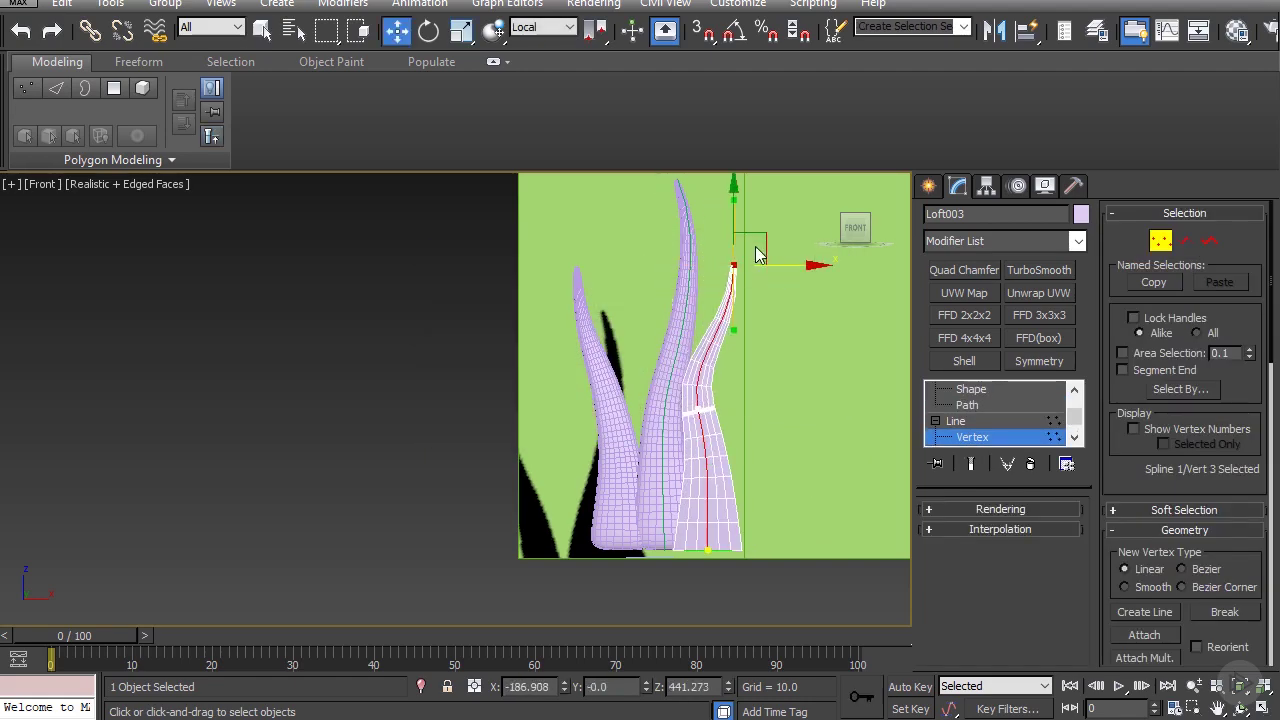
left_click_drag(757, 238, 760, 298)
left_click_drag(692, 373, 711, 437)
left_click_drag(729, 388, 738, 436)
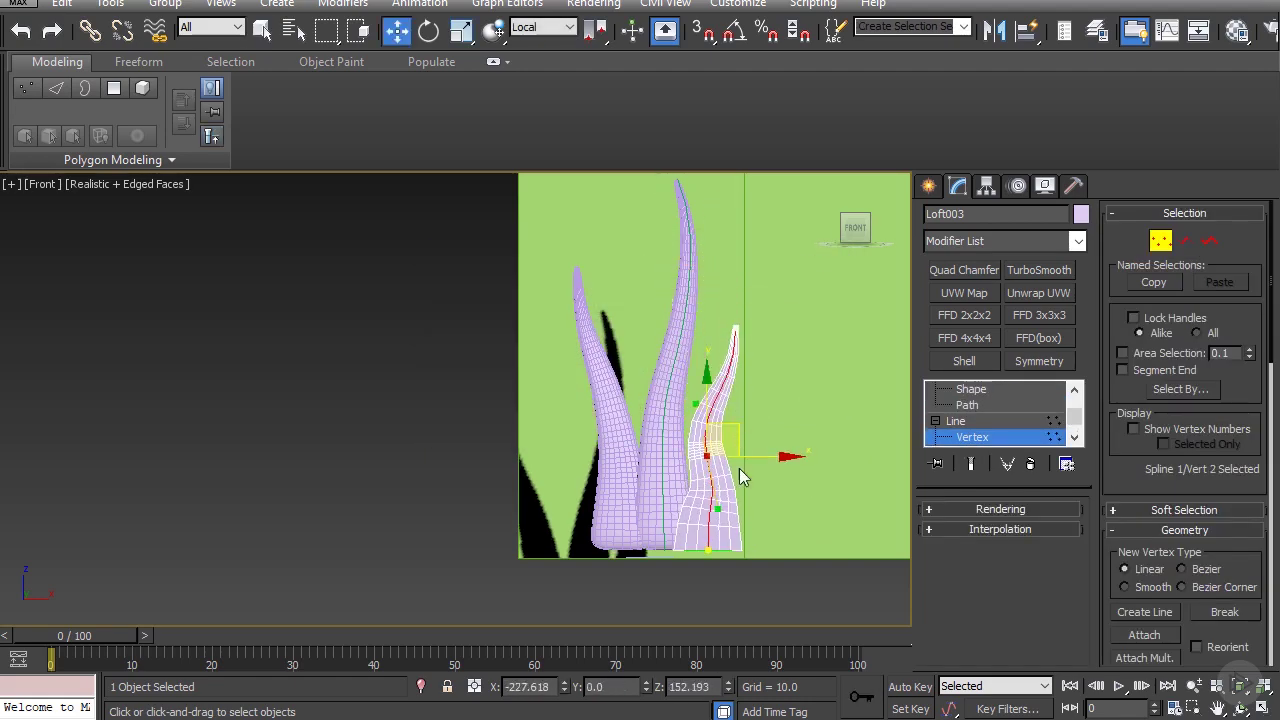
- Shift the right blade's base path vertex left and readjust the middle vertex to straighten the bend
left_click(708, 550)
left_click_drag(761, 551, 733, 551)
scroll(686, 447, "up", 4)
left_click(732, 471)
key("e")
key("w")
left_click_drag(778, 427, 753, 451)
- Move the right blade's tip vertex to about X -208.7, Z 312.9, shift the middle vertex left, and select the base vertex
left_click(790, 216)
left_click_drag(816, 209, 782, 253)
scroll(736, 302, "down", 3)
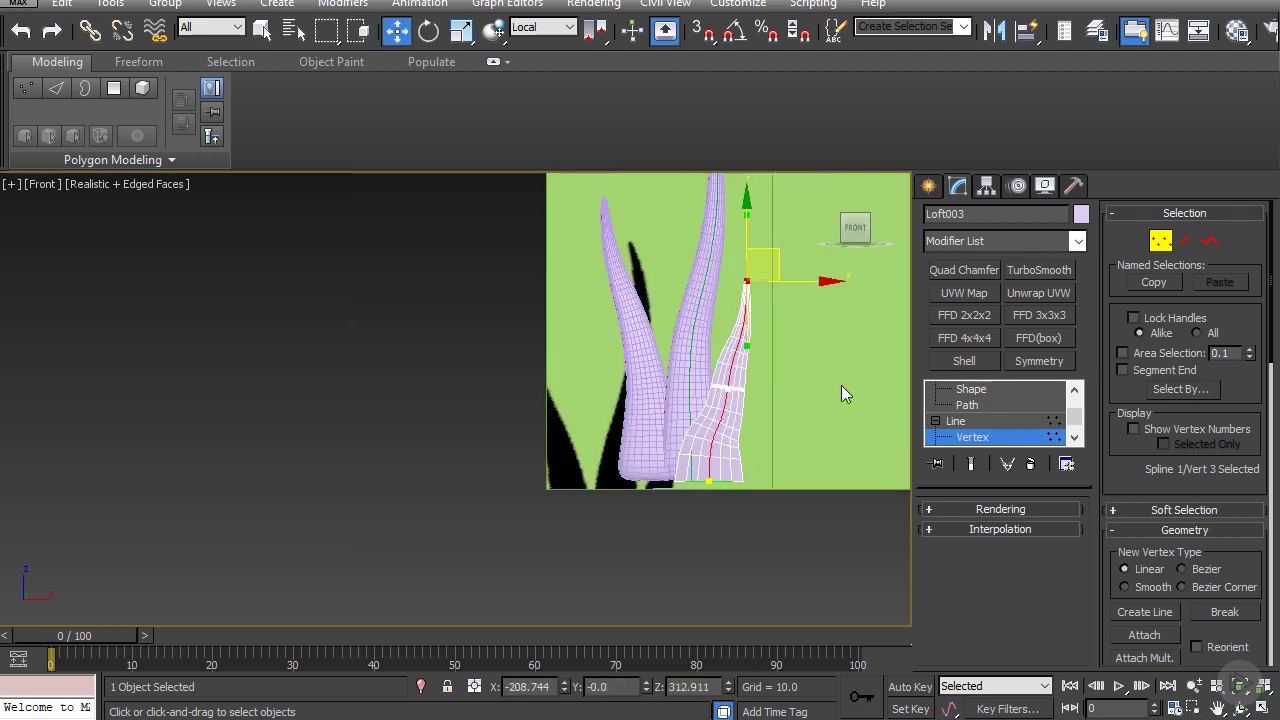
scroll(790, 420, "up", 2)
left_click(737, 371)
left_click_drag(737, 371, 691, 391)
key("r")
left_click(676, 508)
key("w")
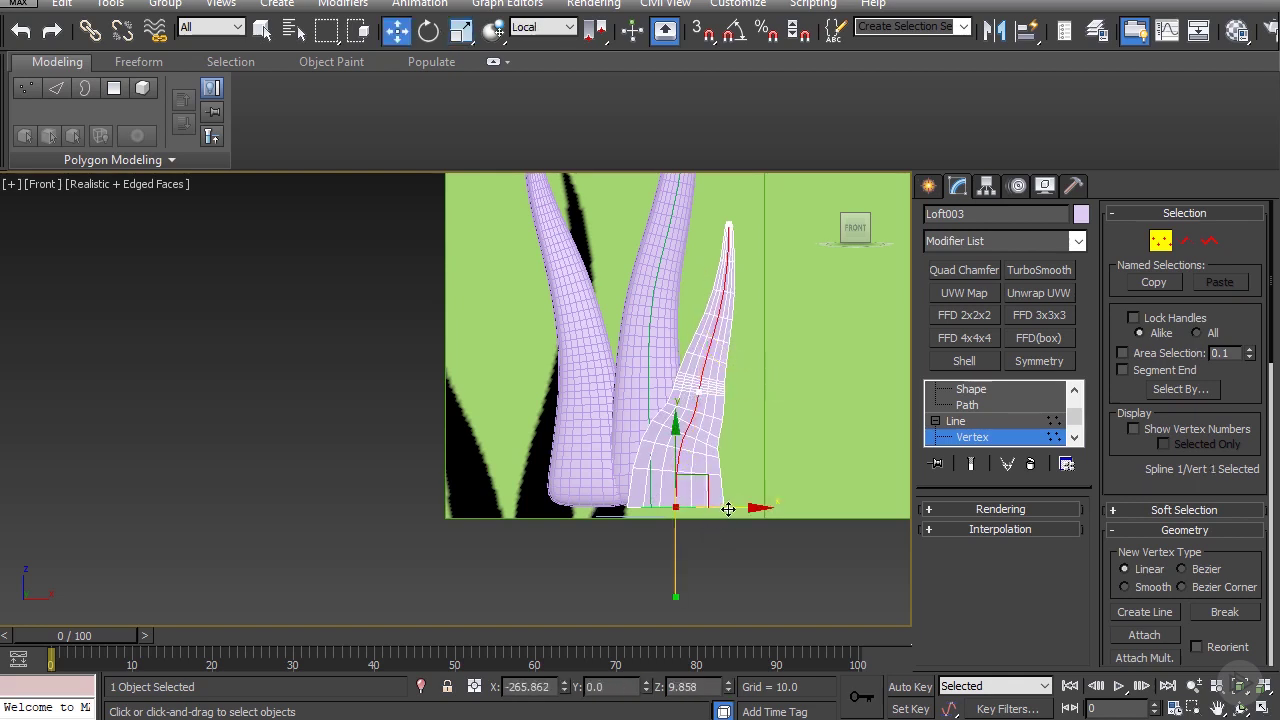
- Thin the right blade by lowering the start and middle points of its Loft's Scale deformation curve
scroll(958, 413, "up", 3)
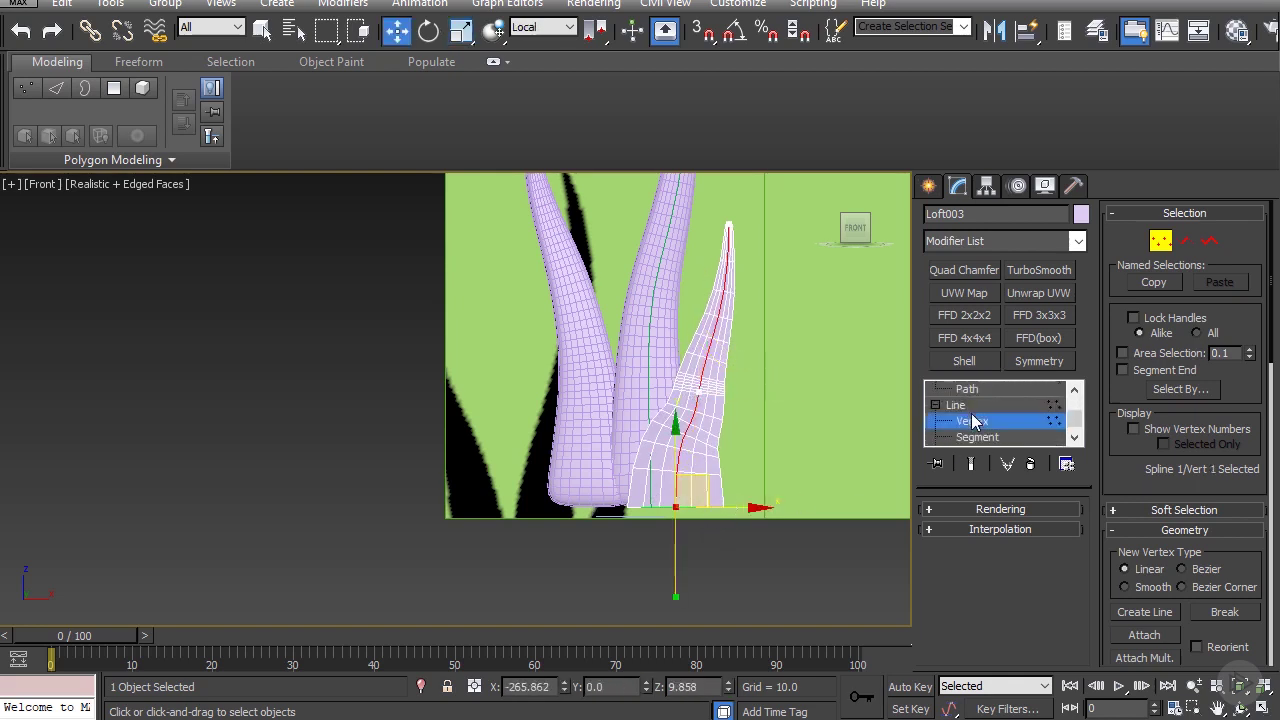
left_click(956, 405)
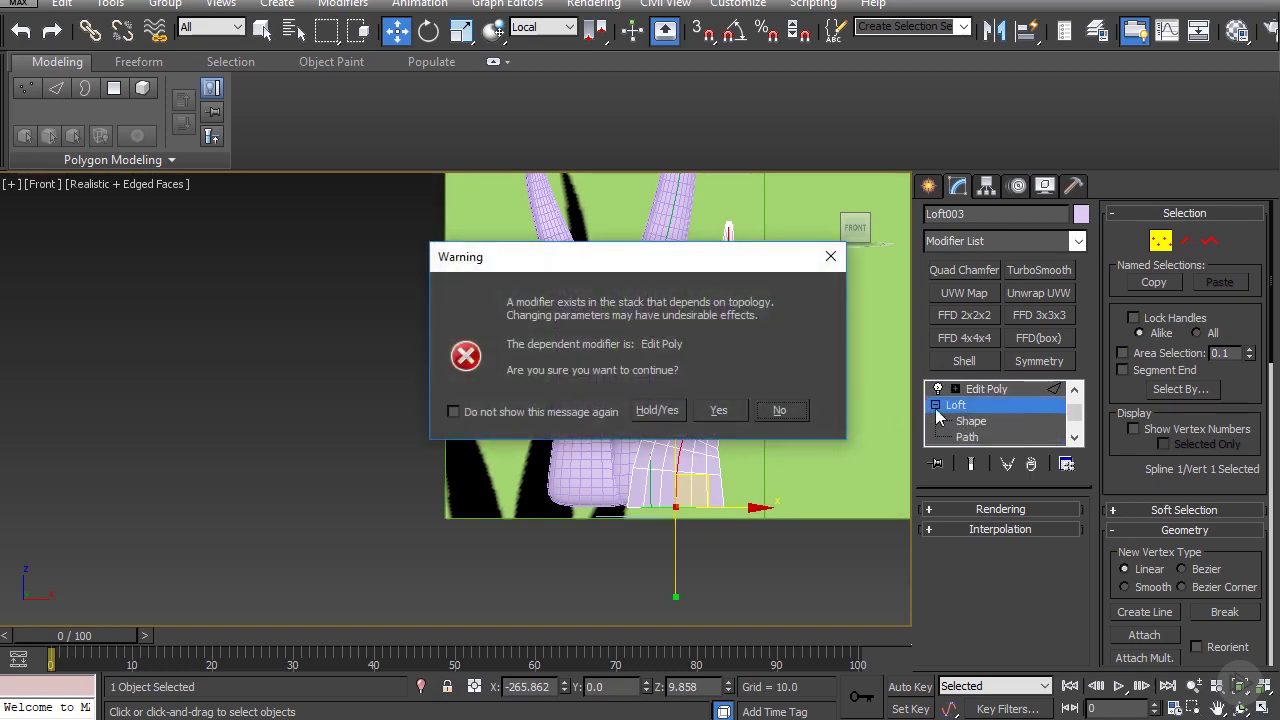
left_click(724, 411)
left_click(967, 436)
left_click(1001, 438)
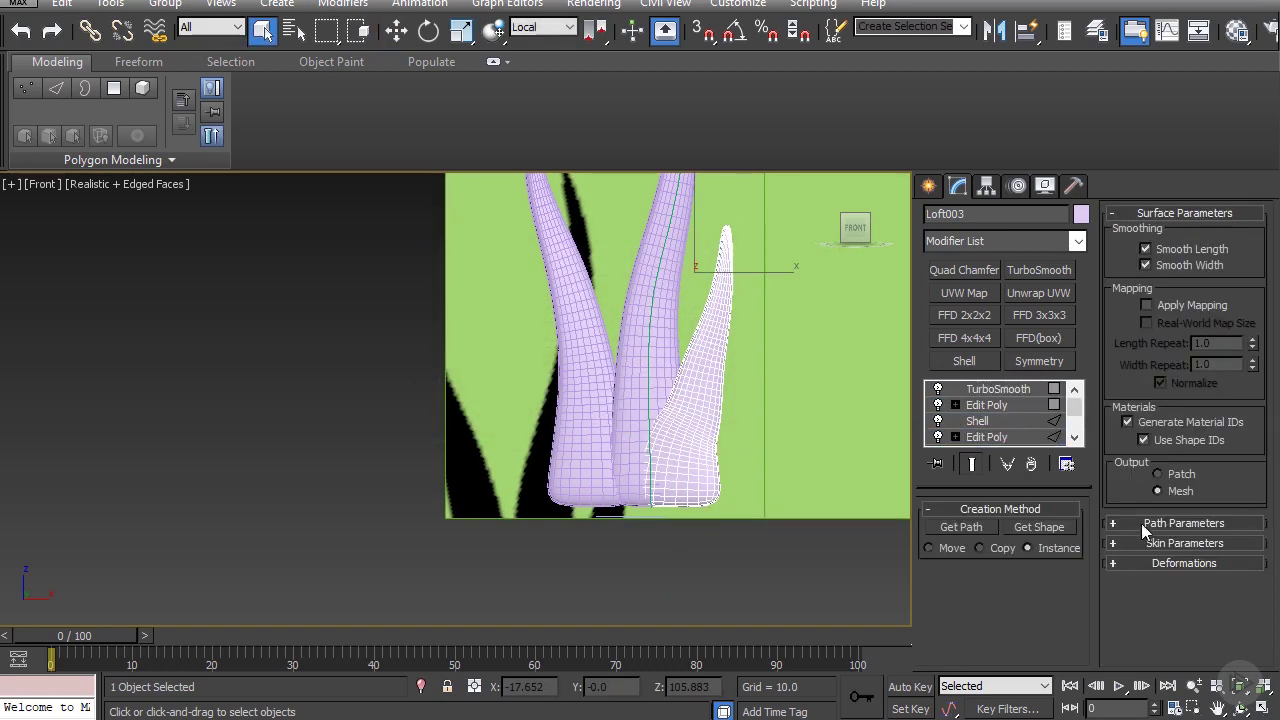
left_click(1144, 562)
left_click(1150, 550)
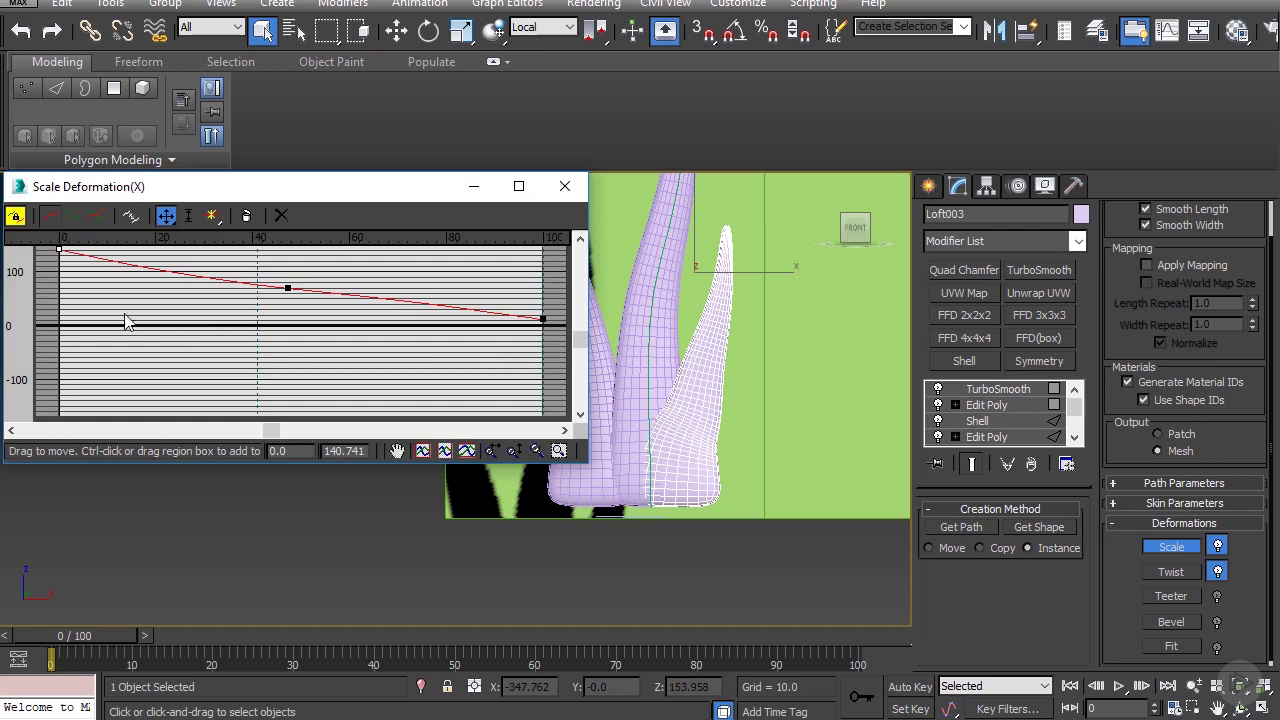
left_click_drag(62, 256, 59, 277)
left_click_drag(287, 288, 289, 301)
left_click(562, 188)
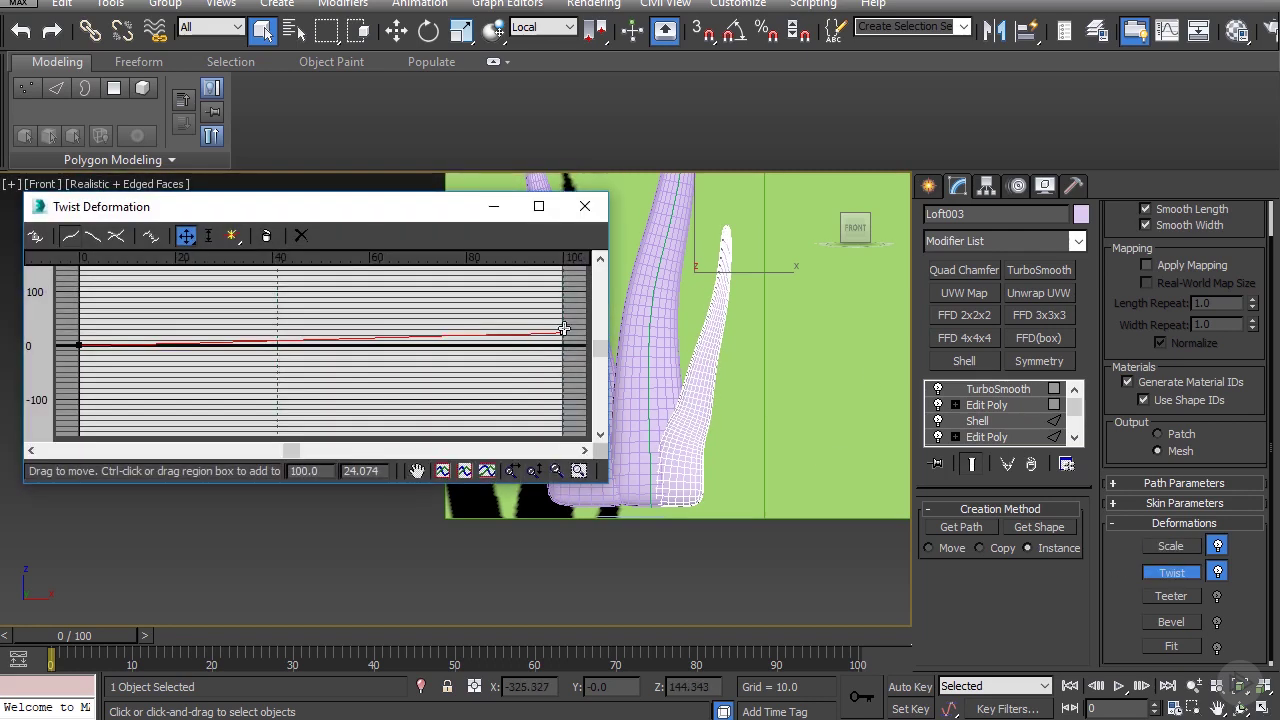
- Lower the end point of the right blade's Twist deformation curve to about -9.3
left_click_drag(562, 333, 560, 343)
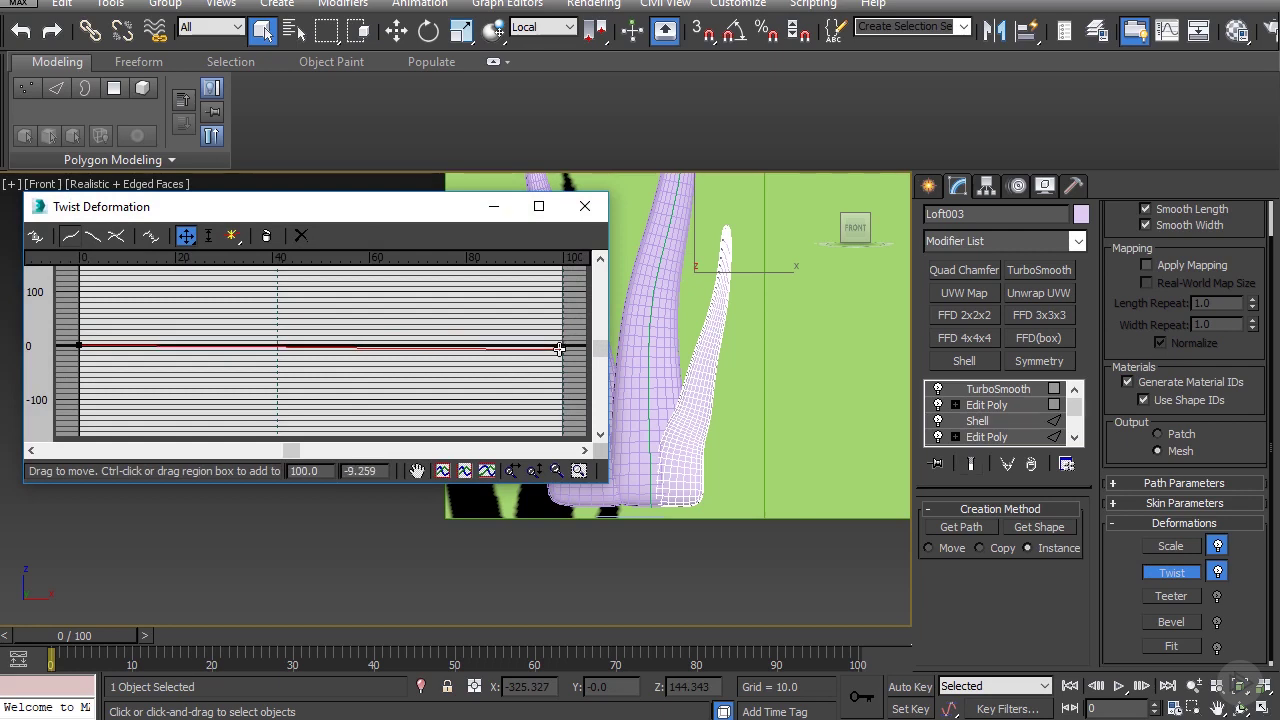
left_click(585, 206)
- Offset the right blade in depth from the tall blade and move it left so the two overlap
middle_click_drag(640, 268, 662, 282, "alt")
key("w")
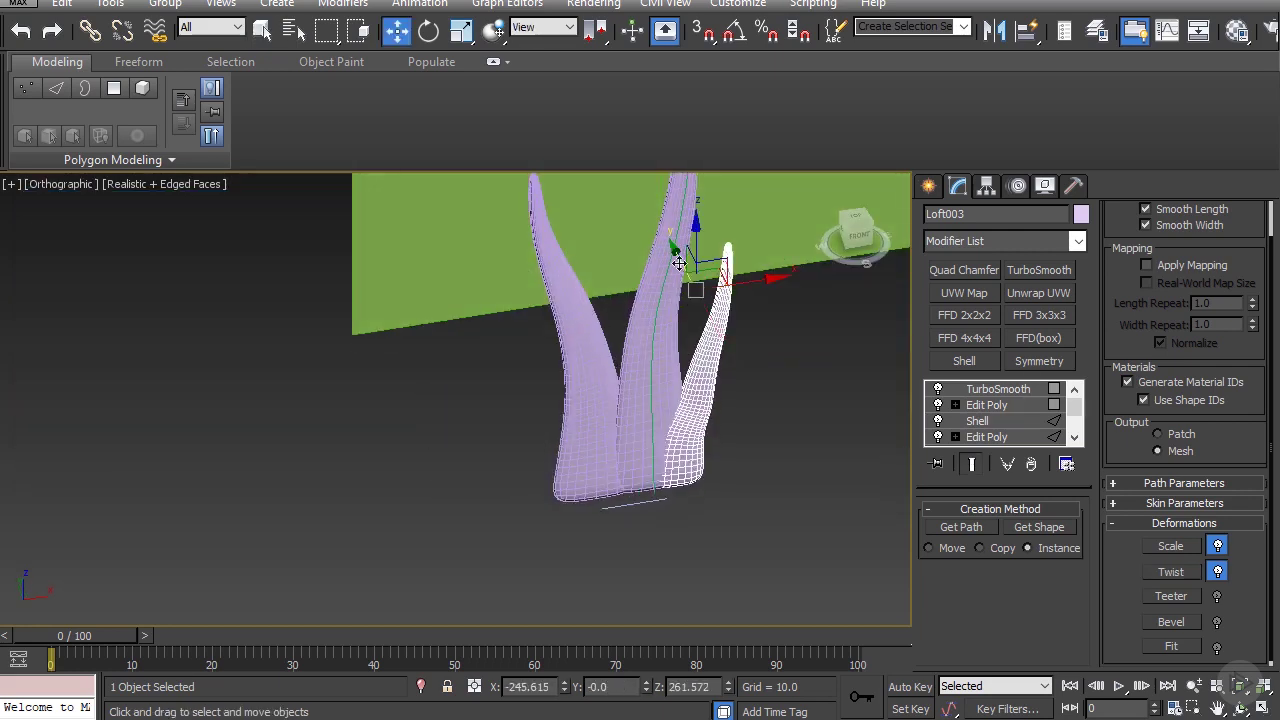
left_click_drag(676, 253, 678, 257)
left_click_drag(743, 287, 666, 256)
- Move the left blade closer to the tall blade, at about X -365.4, Y 7.1, and return to the Front view
left_click(594, 364)
middle_click_drag(590, 409, 557, 319, "alt")
left_click_drag(556, 280, 594, 286)
key("f")
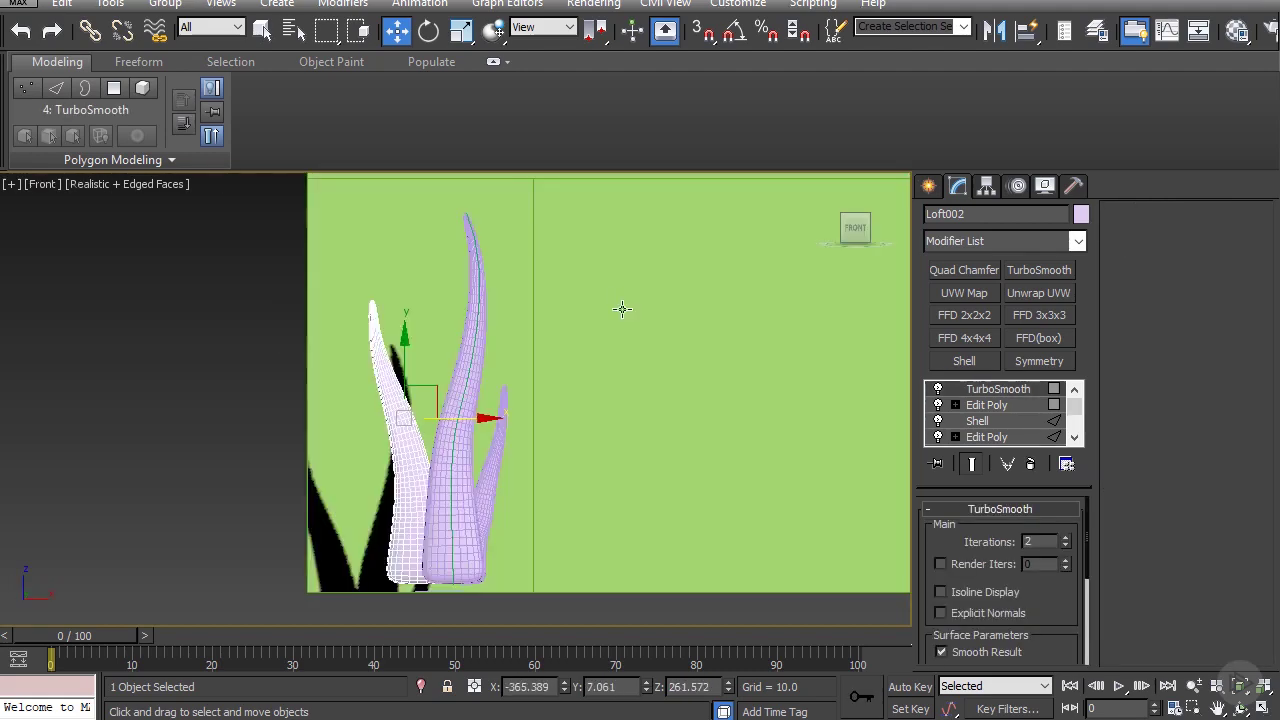
- Select all three blades together and move them left by about 43 units along X
middle_click_drag(620, 308, 688, 262)
scroll(688, 262, "down", 1)
left_click(543, 437, "ctrl")
left_click(573, 443, "ctrl")
left_click_drag(600, 391, 574, 391)
- Set the end point of the left blade's Twist deformation curve to about -7.4 and move the blade right to about X -388.5
left_click(486, 424)
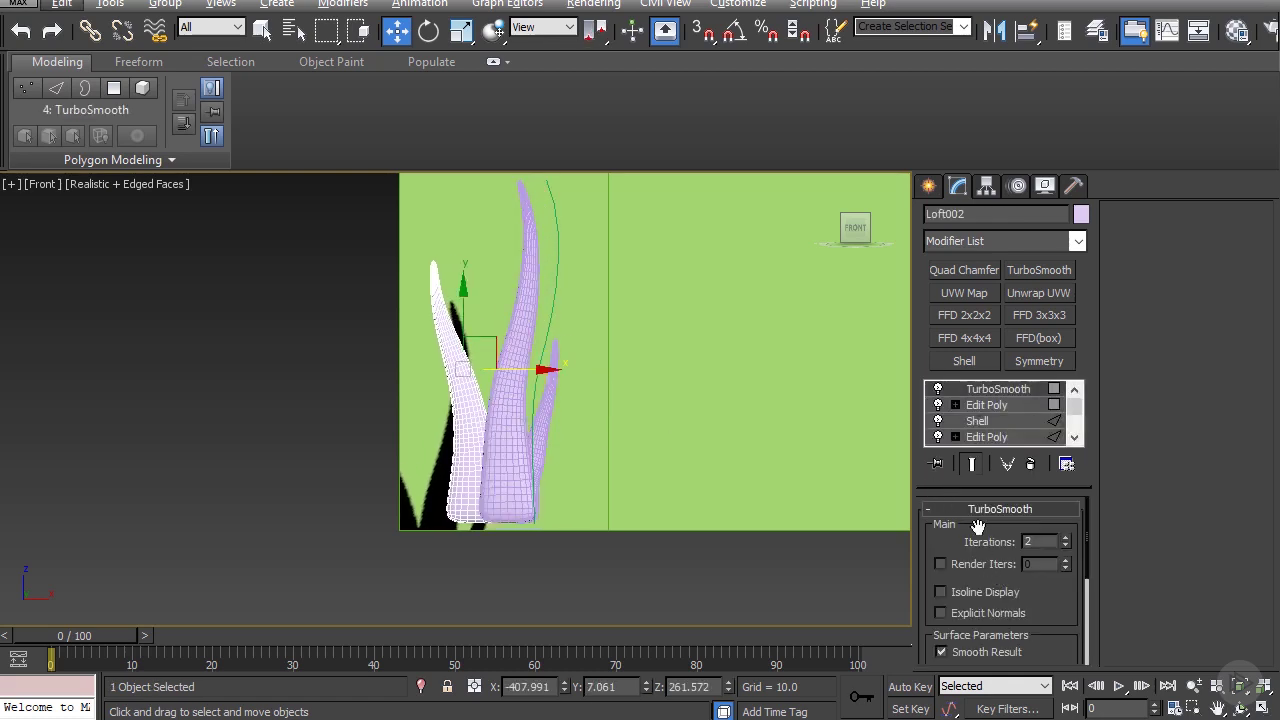
scroll(623, 436, "up", 2)
scroll(975, 422, "down", 3)
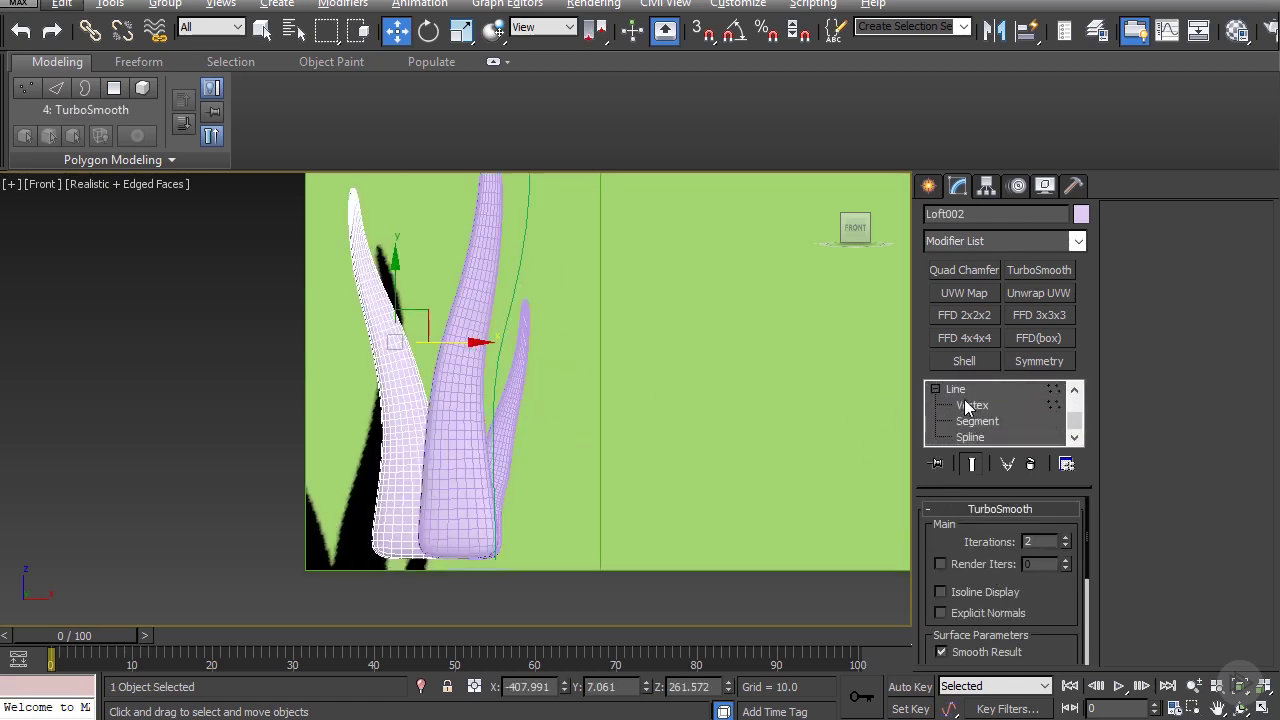
left_click(966, 420)
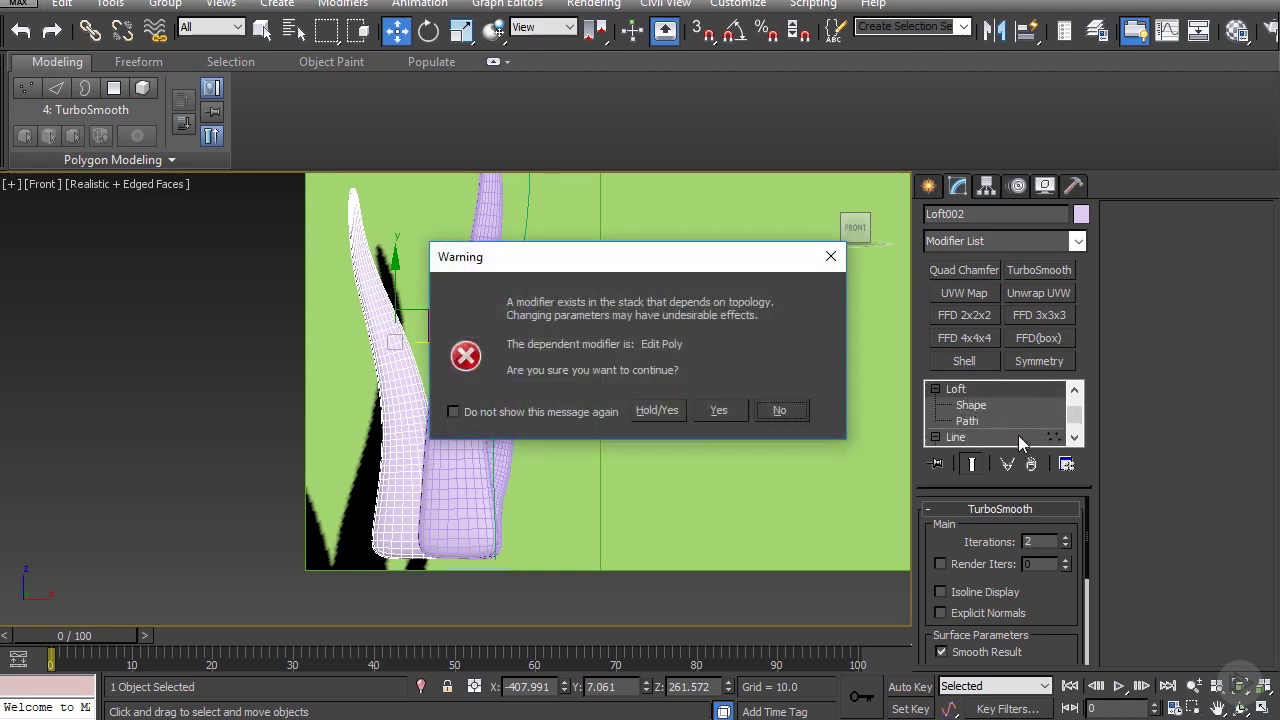
left_click(720, 409)
scroll(975, 419, "down", 3)
scroll(963, 402, "up", 2)
left_click(956, 389)
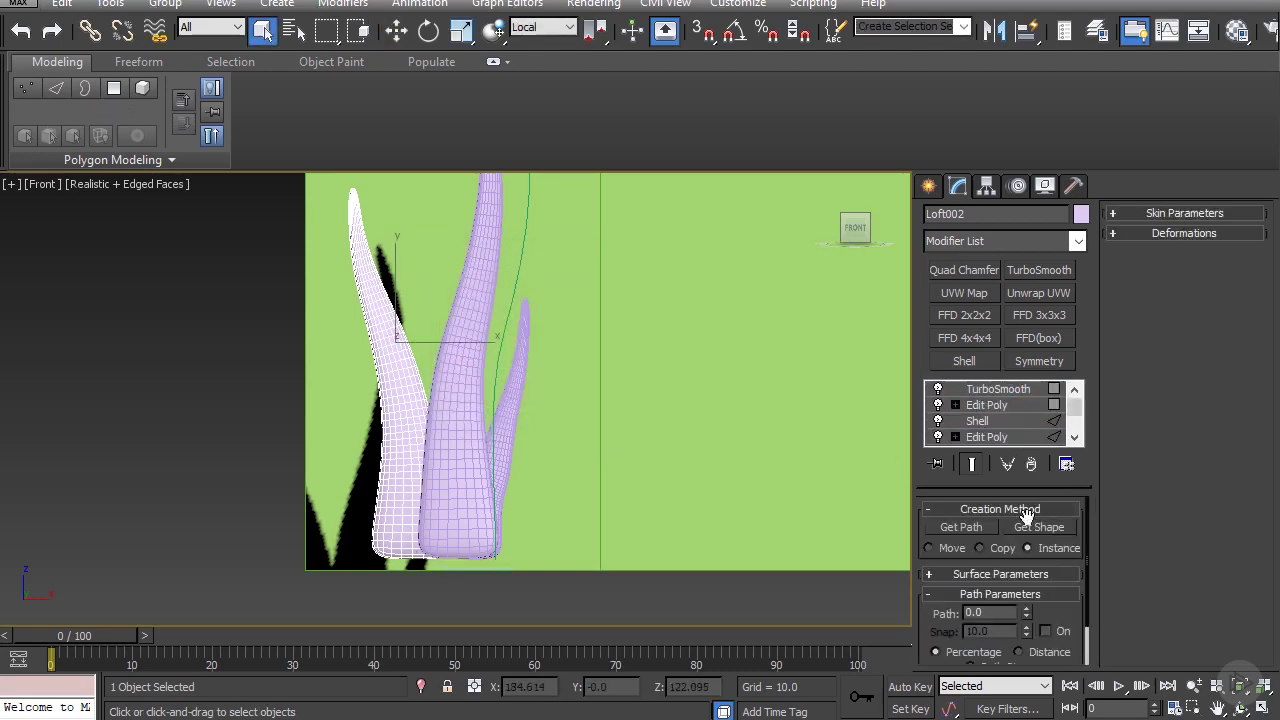
left_click(1172, 282)
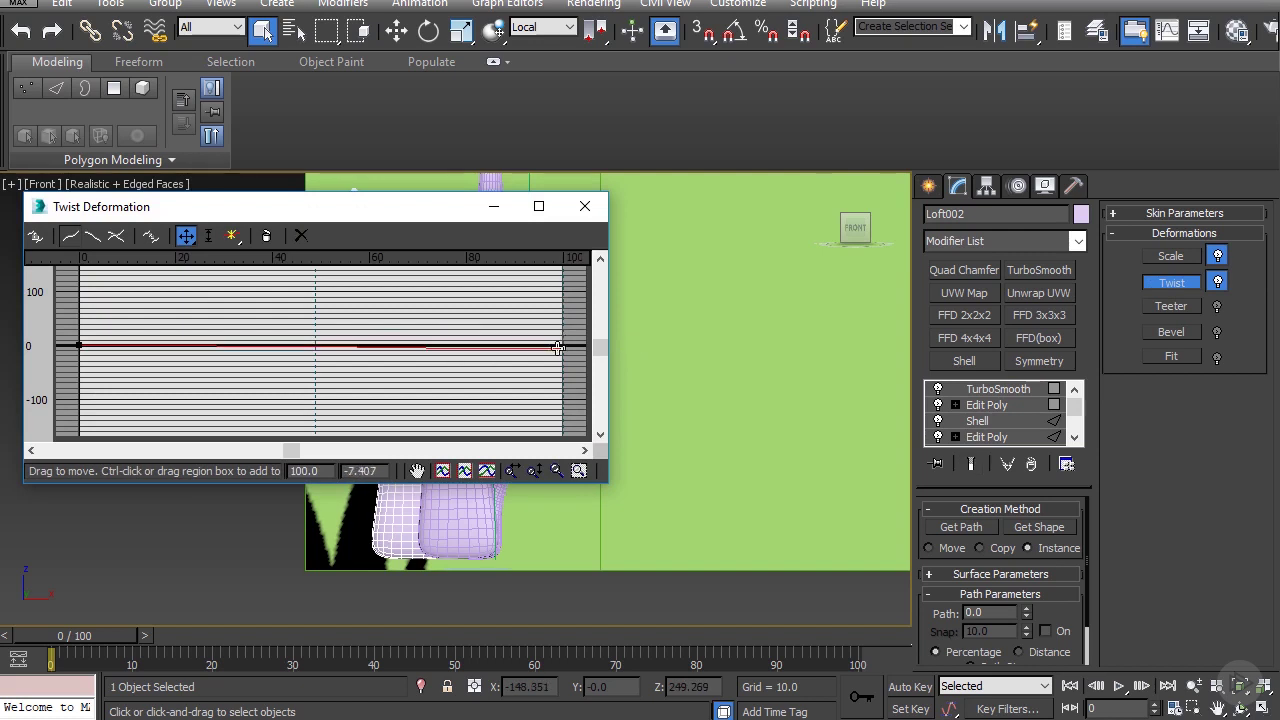
left_click(585, 206)
middle_click_drag(549, 323, 449, 531, "alt")
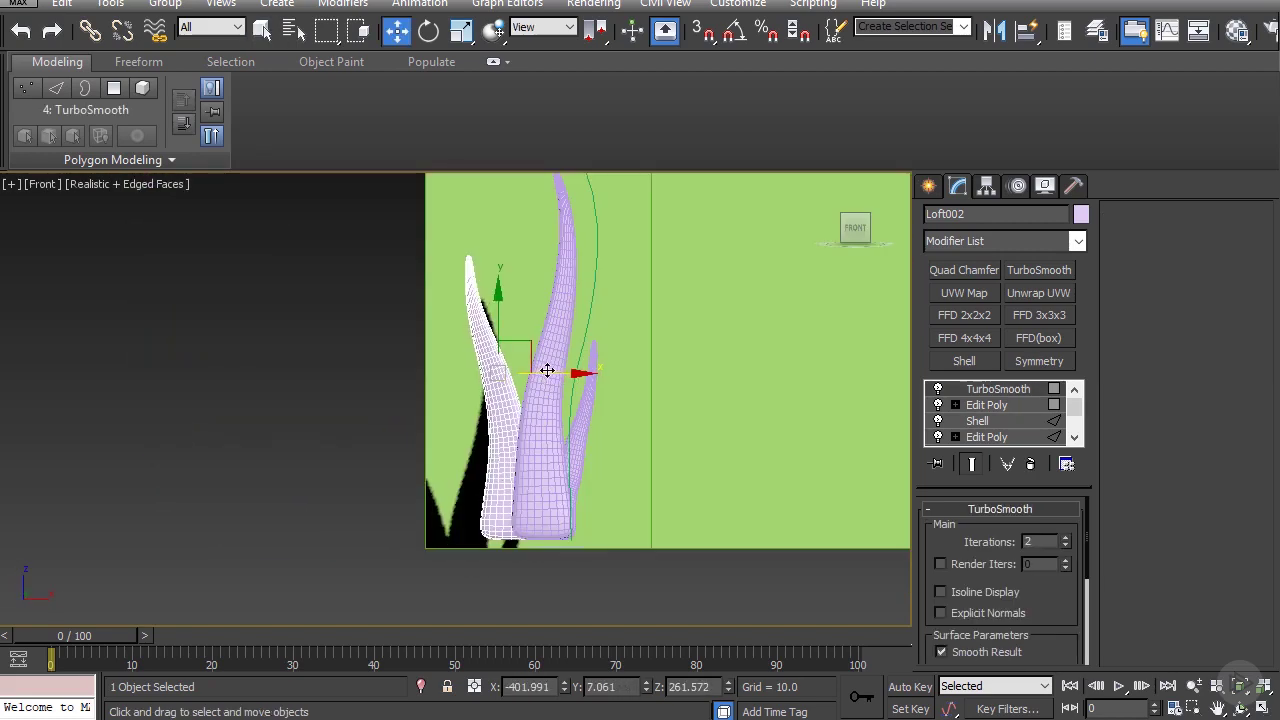
left_click_drag(547, 371, 560, 379)
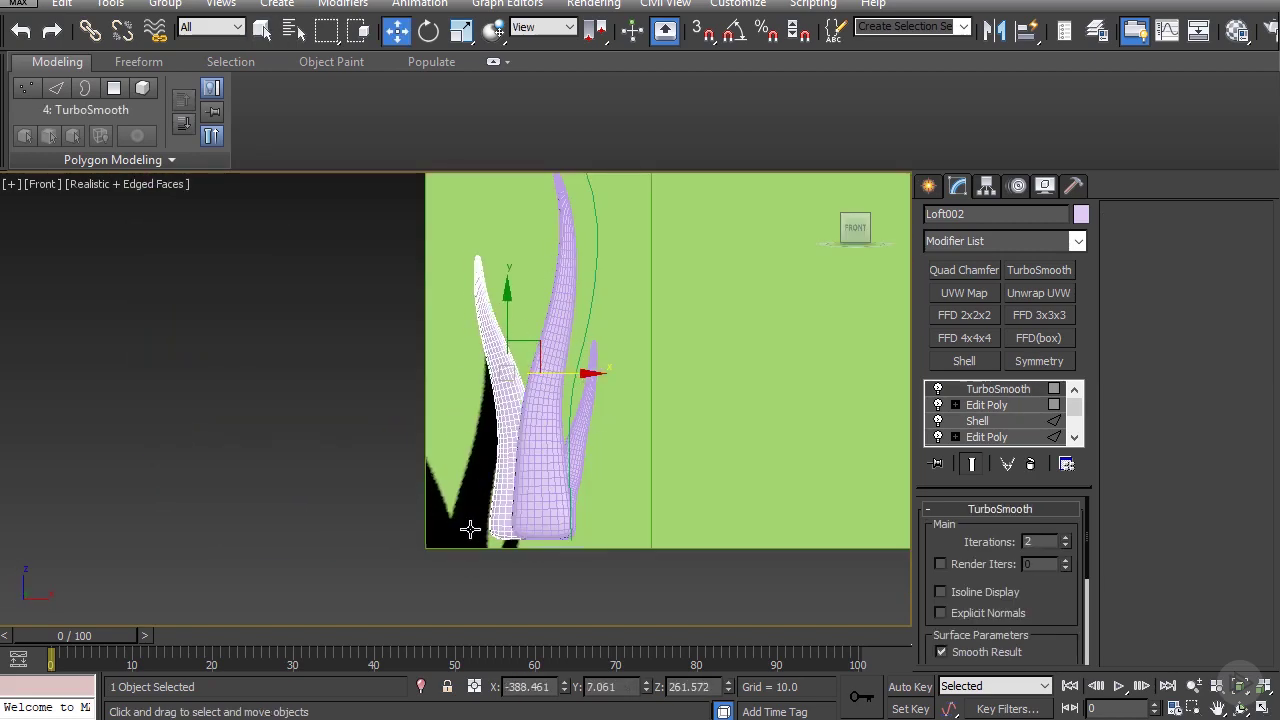
- Clone the small right blade as one independent copy placed at the cluster's left edge, at about X -464.3
left_click(573, 456)
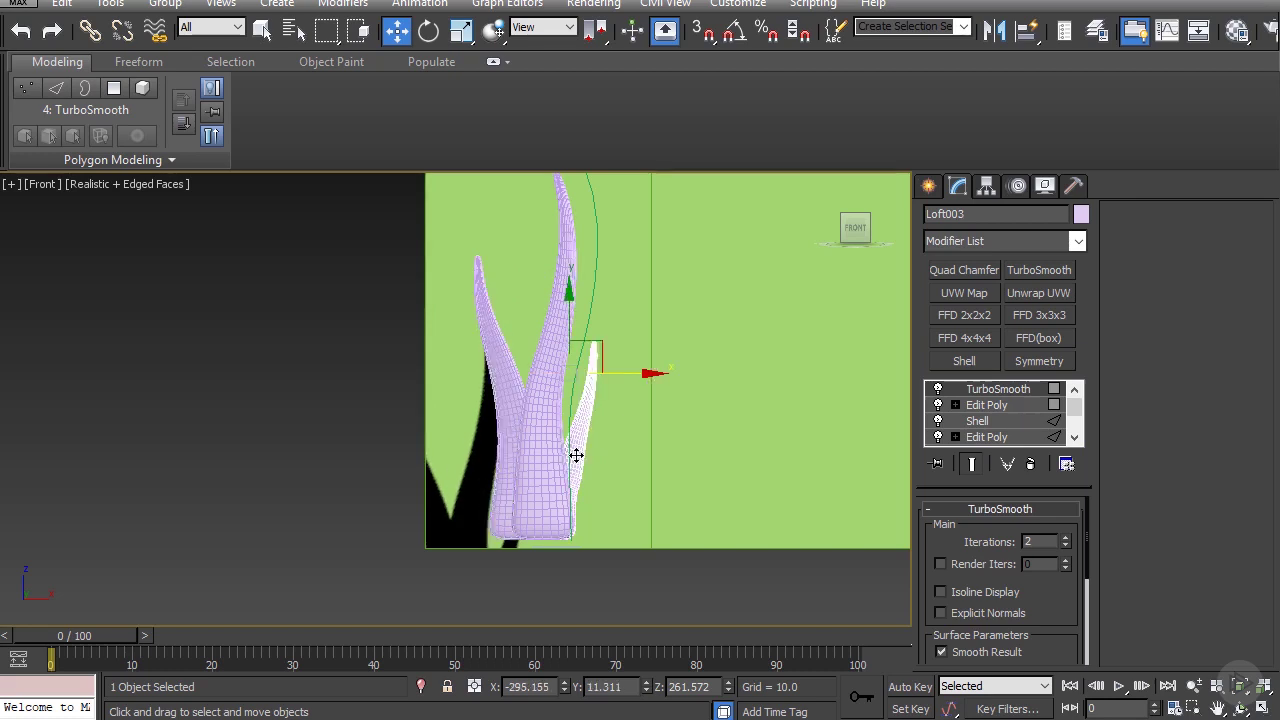
middle_click_drag(575, 454, 669, 437)
left_click_drag(716, 353, 603, 362, "shift")
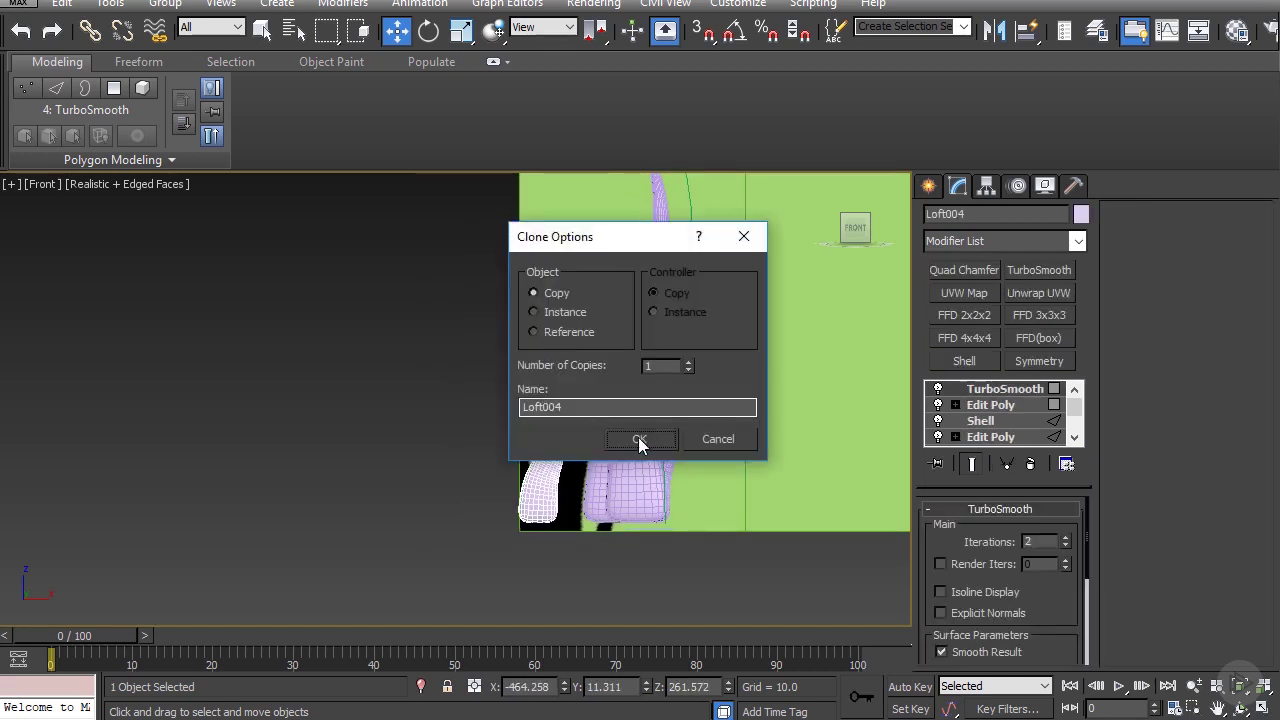
left_click(639, 440)
- Edit the new copy's path line at vertex level and move its base vertex right, close to the left blade's base
scroll(573, 440, "up", 2)
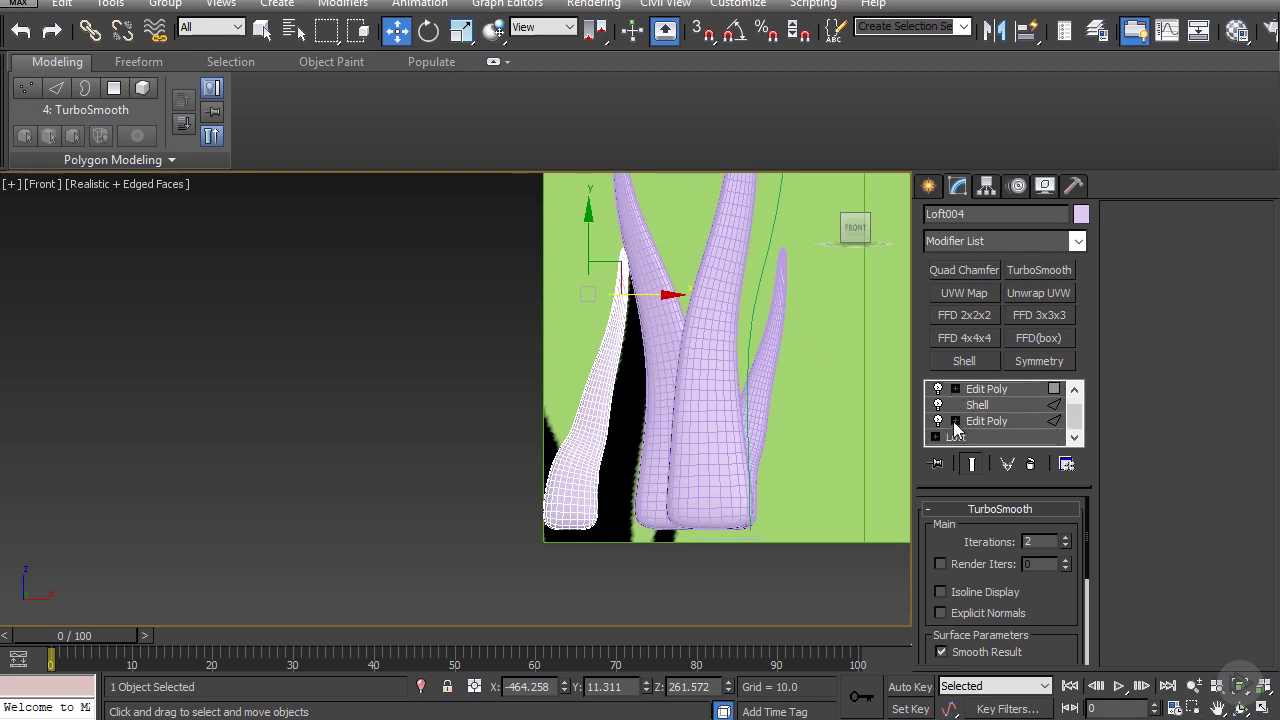
left_click(967, 428)
key("Return")
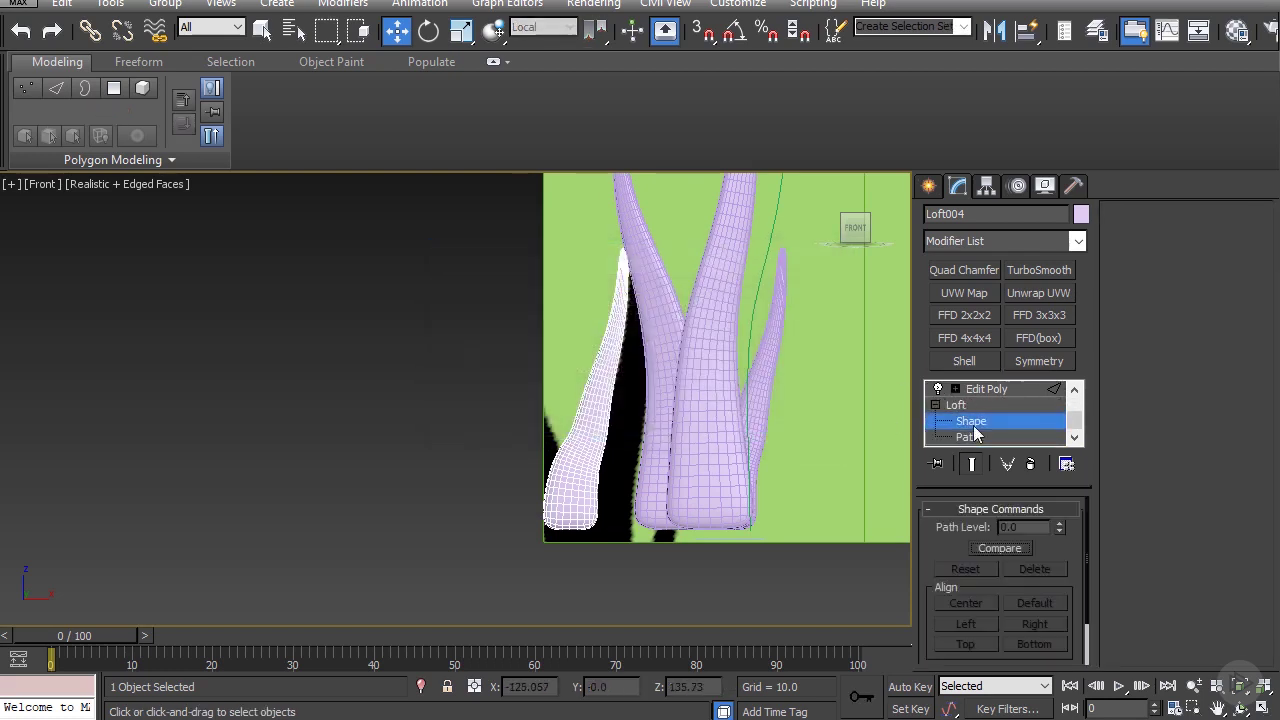
left_click(968, 438)
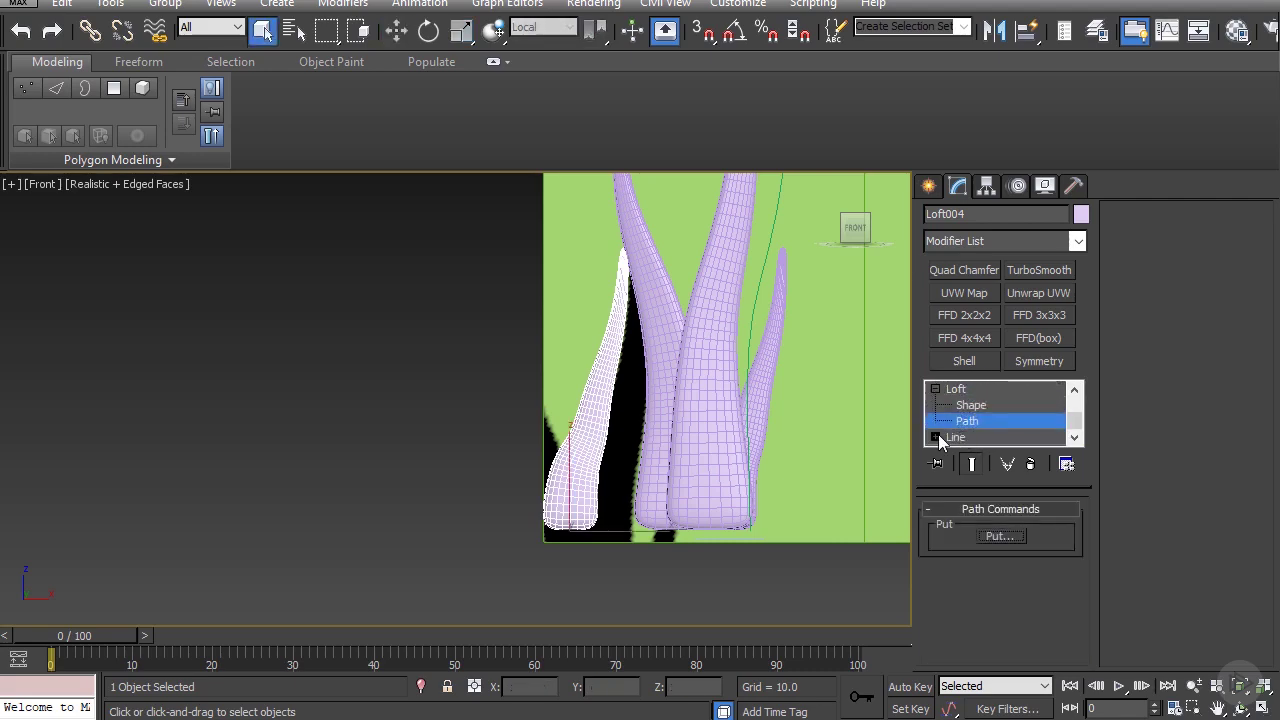
left_click(936, 437)
left_click(968, 404)
left_click(718, 407)
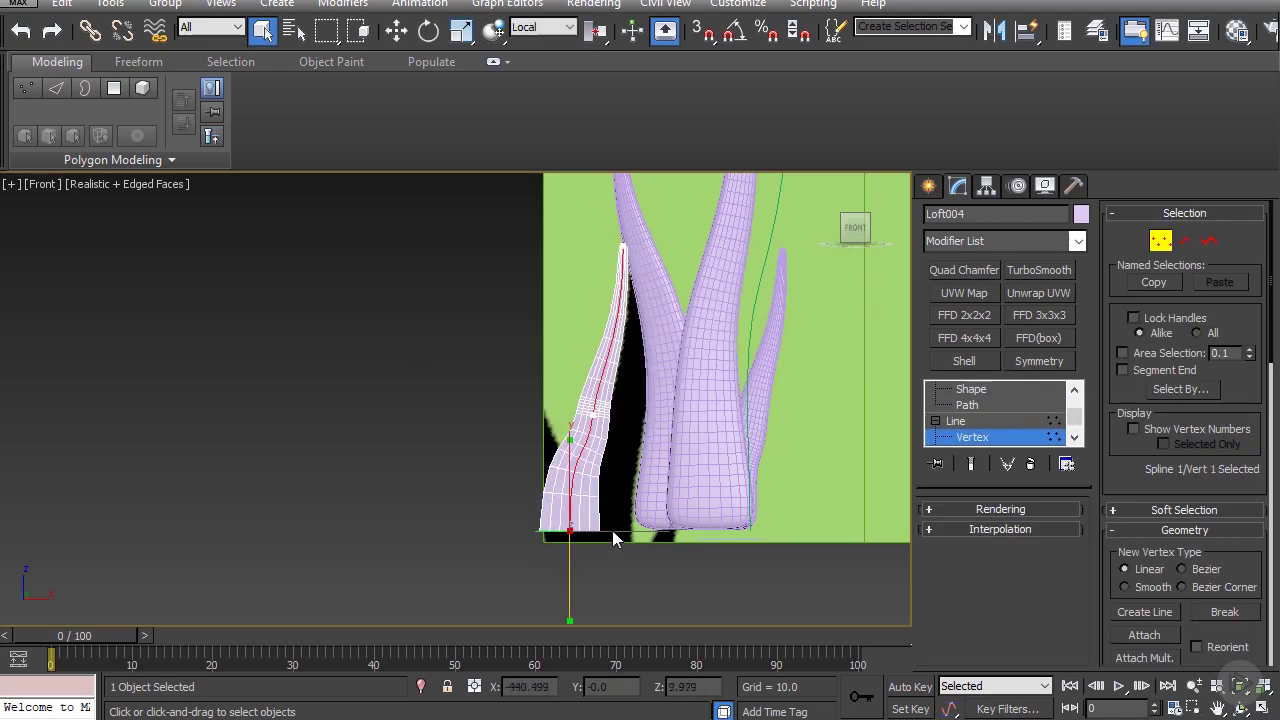
key("w")
left_click_drag(620, 532, 676, 533)
- Rotate and shift the path's middle vertex, and lower the tip vertex to about X -455.3, Z 196.4 to shorten the blade
left_click(593, 414)
key("e")
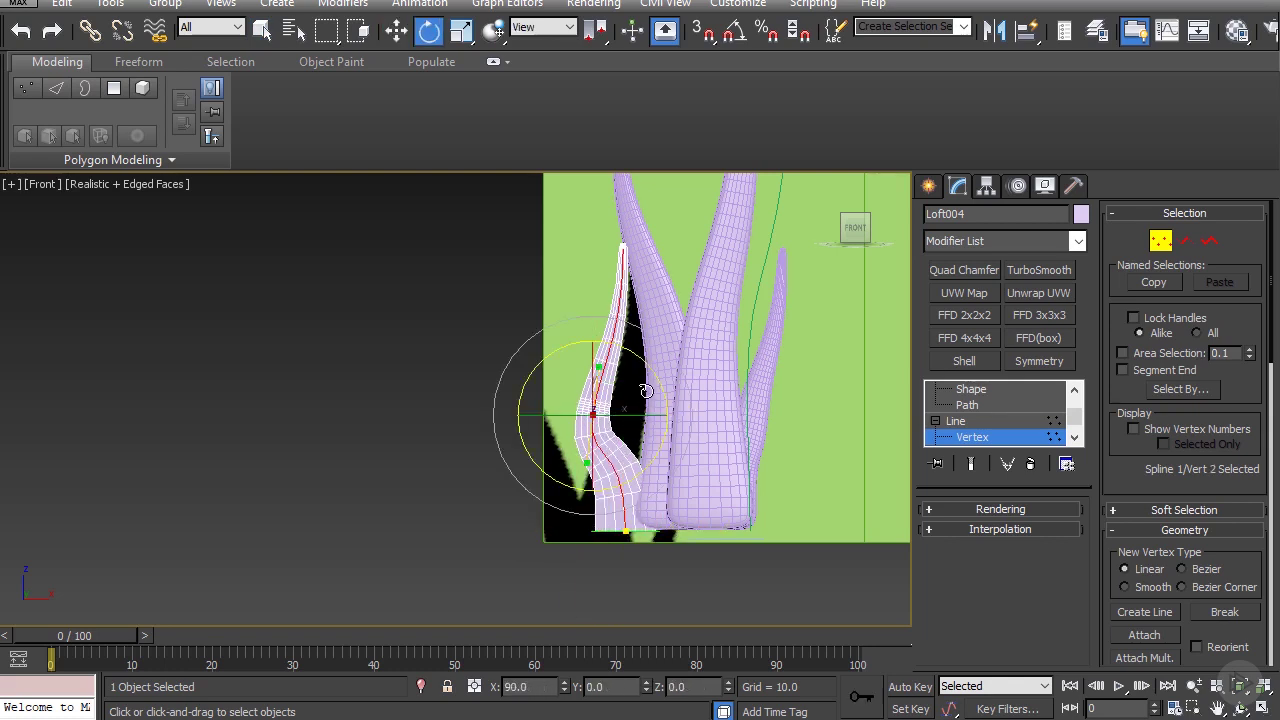
left_click_drag(646, 391, 640, 410)
key("w")
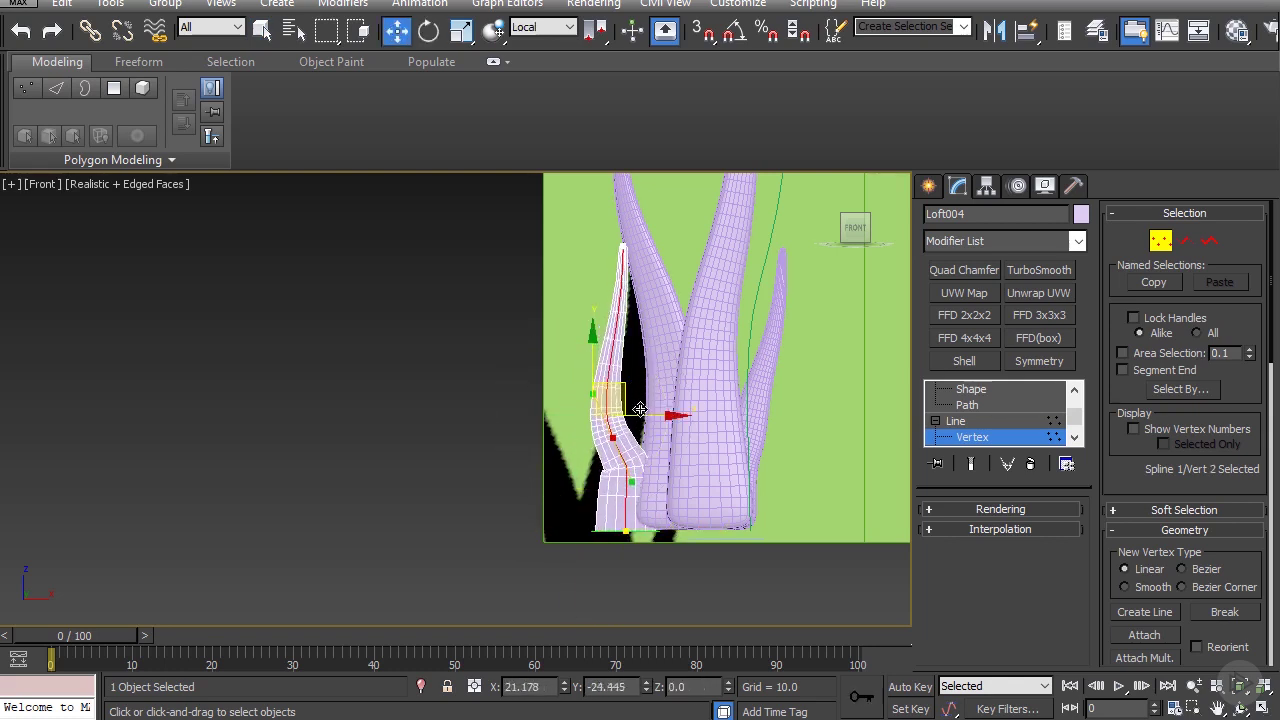
left_click(624, 247)
left_click_drag(630, 248, 640, 380)
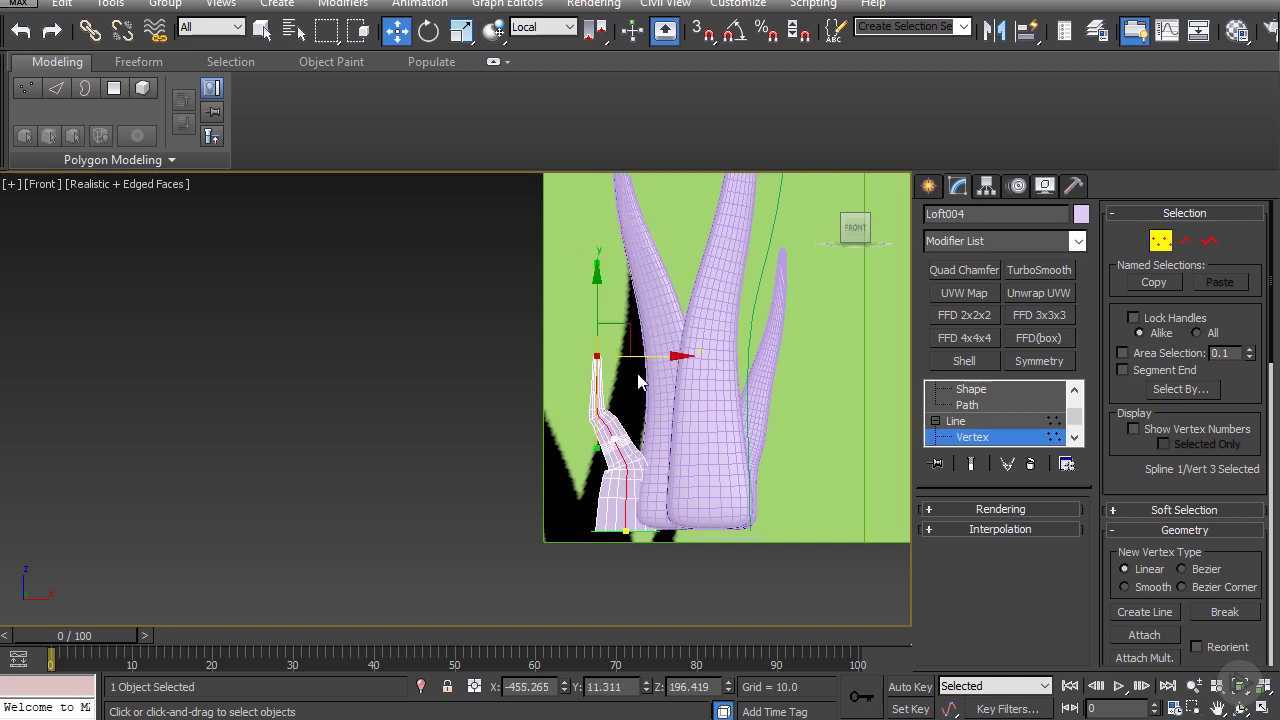
- Rotate the path's tip vertex so the blade leans outward to the left, and reposition the middle vertex
scroll(635, 386, "up", 3)
key("e")
left_click_drag(632, 292, 568, 253)
key("w")
left_click_drag(543, 431, 637, 506)
mouse_move(622, 463)
left_mouse_down()
mouse_move(643, 443)
mouse_move(694, 451)
mouse_move(612, 474)
left_mouse_up()
- Place the path's base vertex at about X -421.9, Z 9 and rotate the tip vertex slightly in an orbited view
key("e")
key("r")
key("w")
scroll(606, 440, "down", 3)
middle_click_drag(587, 545, 770, 438)
scroll(986, 418, "up", 3)
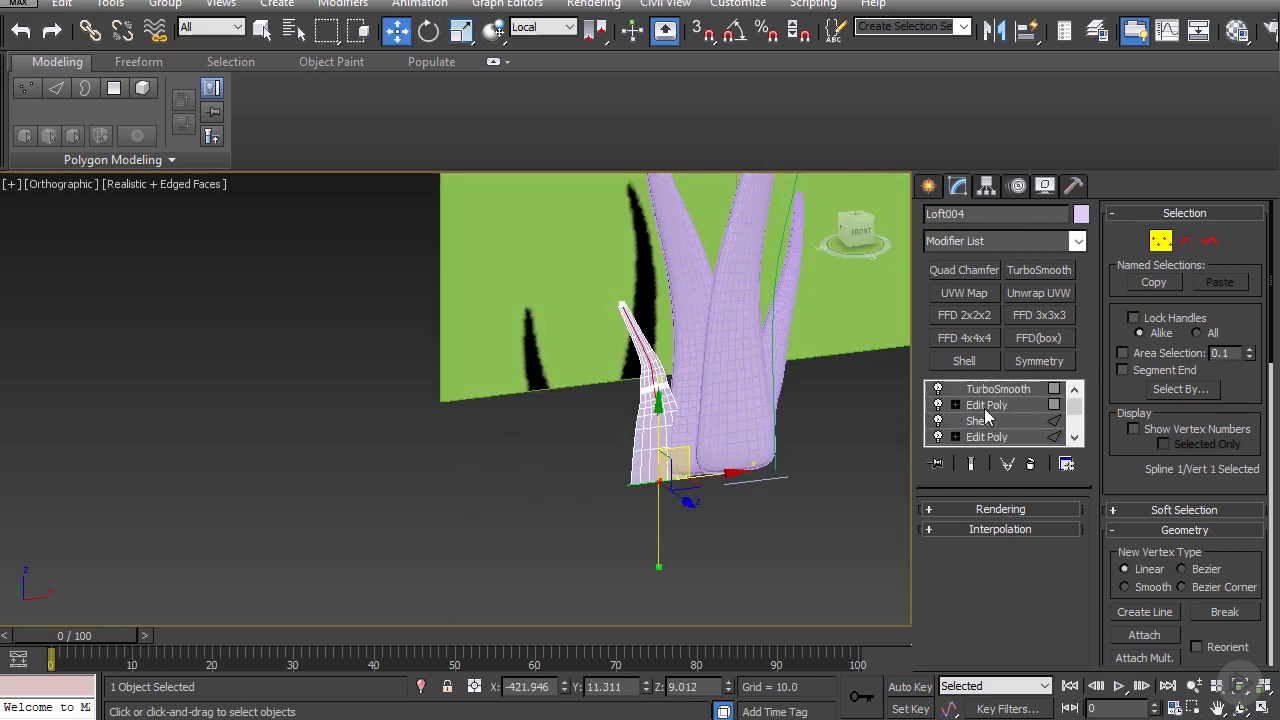
scroll(985, 418, "down", 3)
middle_click_drag(688, 362, 610, 354, "alt")
scroll(980, 420, "up", 1)
left_click(628, 304)
key("e")
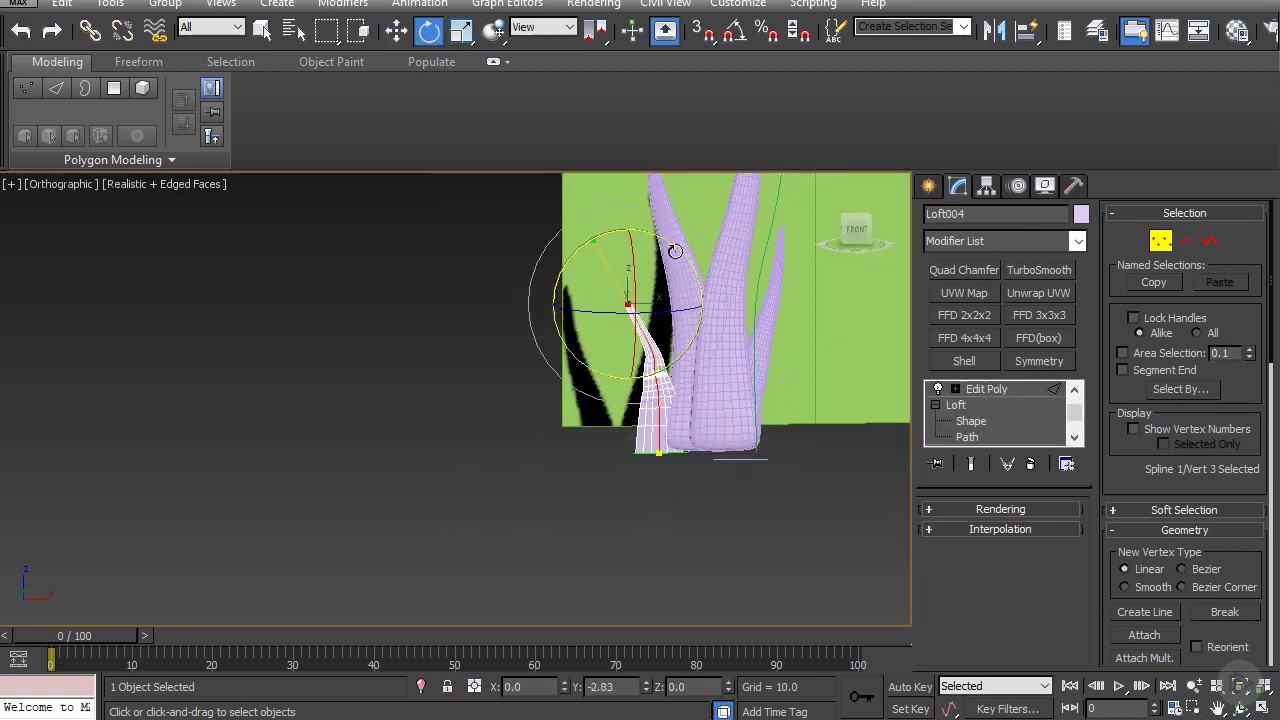
- Return to the Front view and rotate the path's middle vertex slightly to smooth the bend
key("f")
scroll(760, 374, "down", 4)
scroll(594, 428, "up", 5)
left_click_drag(500, 426, 737, 474)
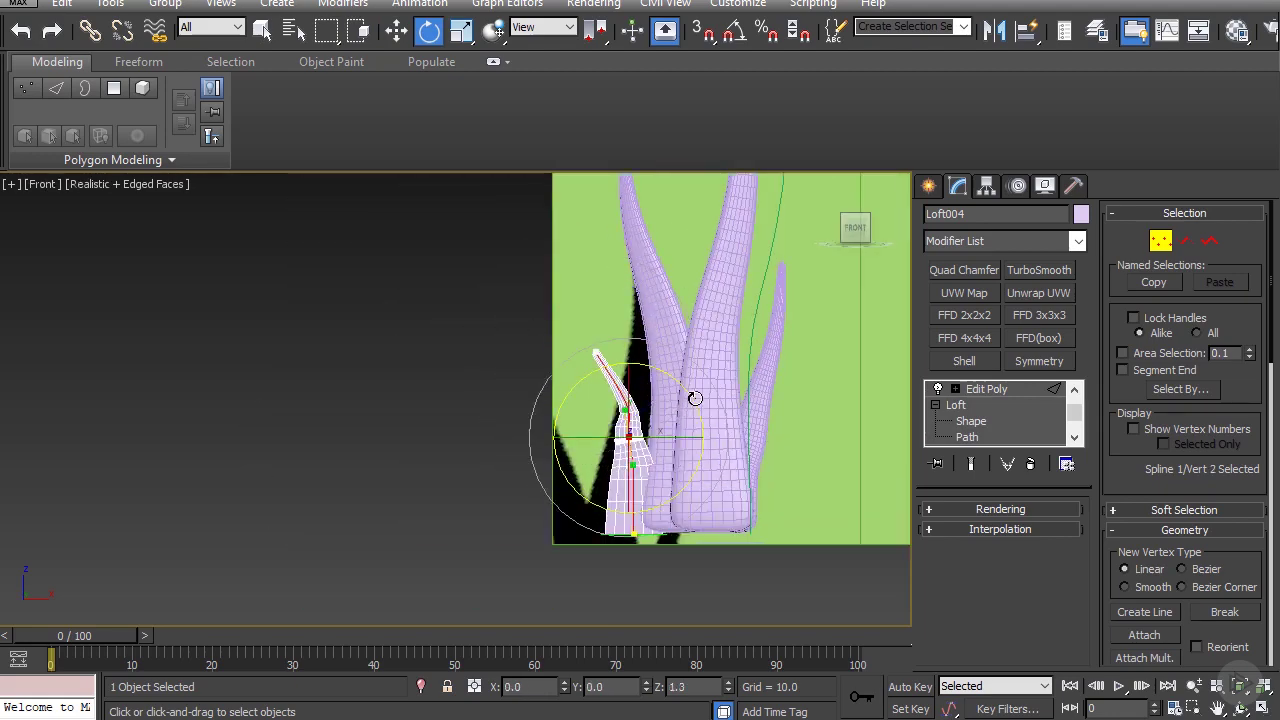
- Scale the tip vertex's handles down and adjust the tip's angle and position to about X -464.8, Z 183.4
key("r")
left_click(597, 350)
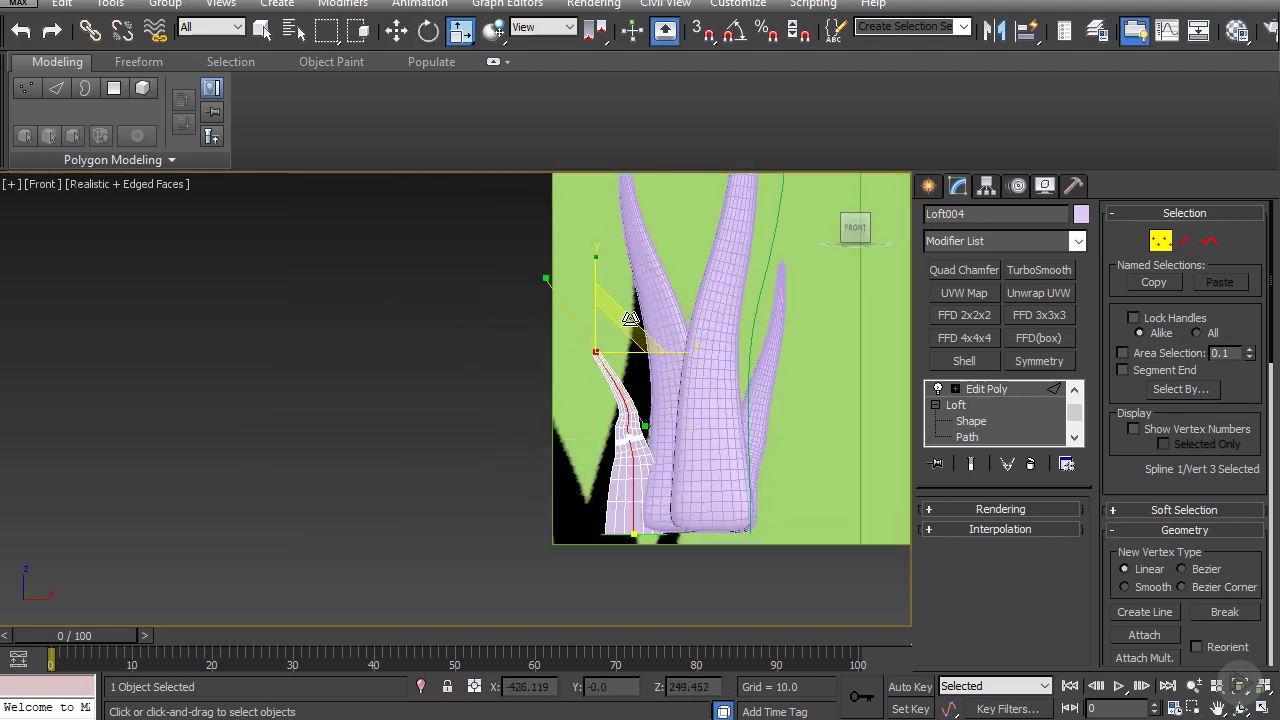
left_click_drag(631, 318, 623, 358)
key("w")
key("e")
key("w")
key("e")
key("w")
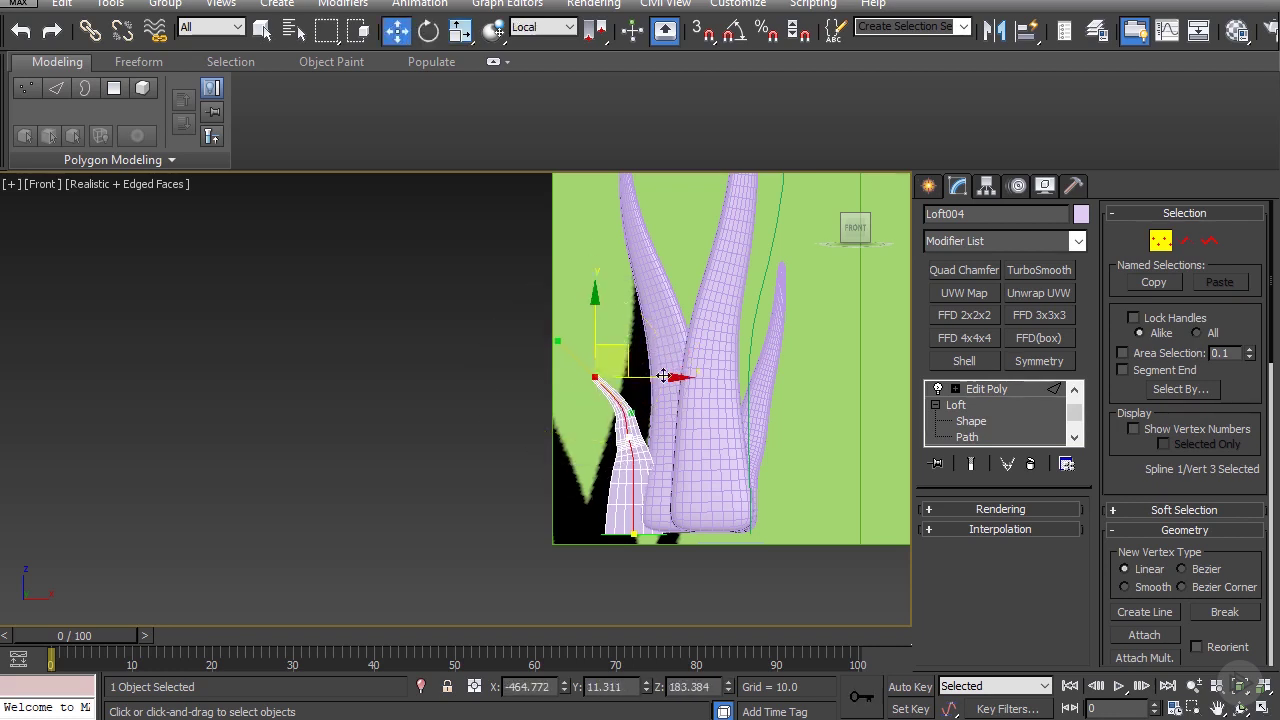
- Scale the middle path vertex's handles to about 67 percent and finish editing the short blade's path vertices
scroll(651, 491, "down", 3)
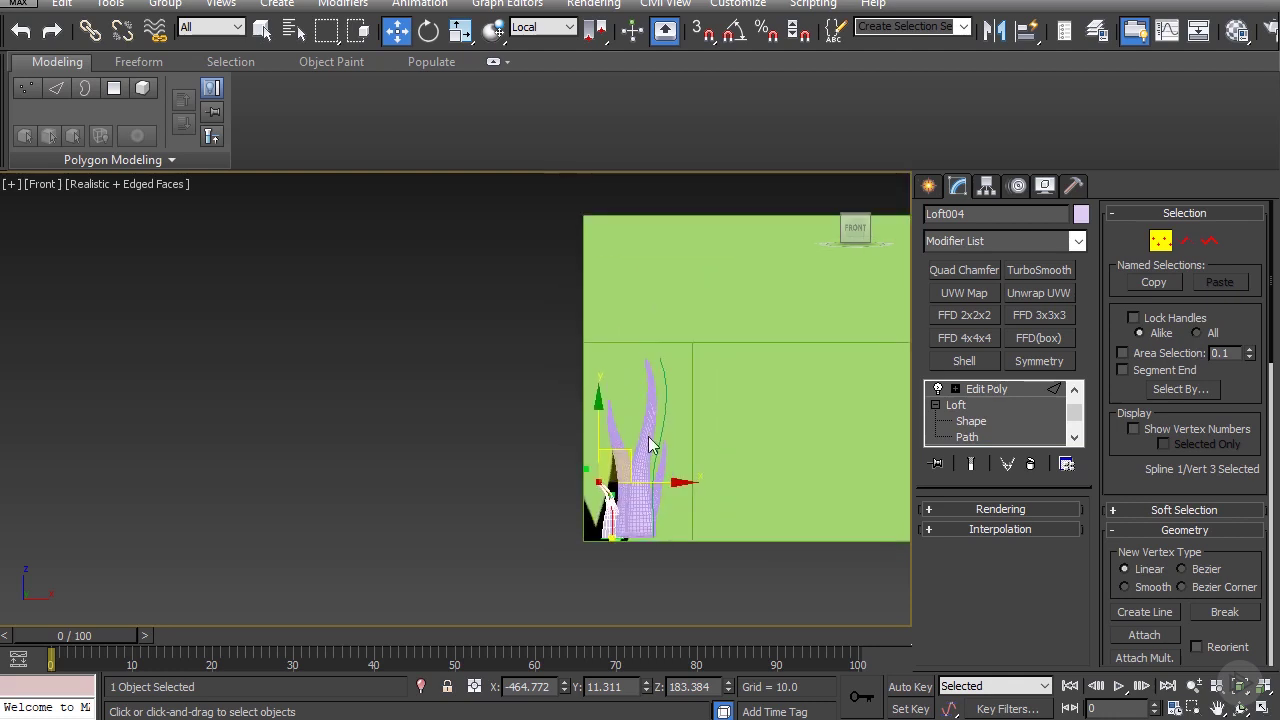
scroll(573, 503, "up", 3)
left_click(532, 410)
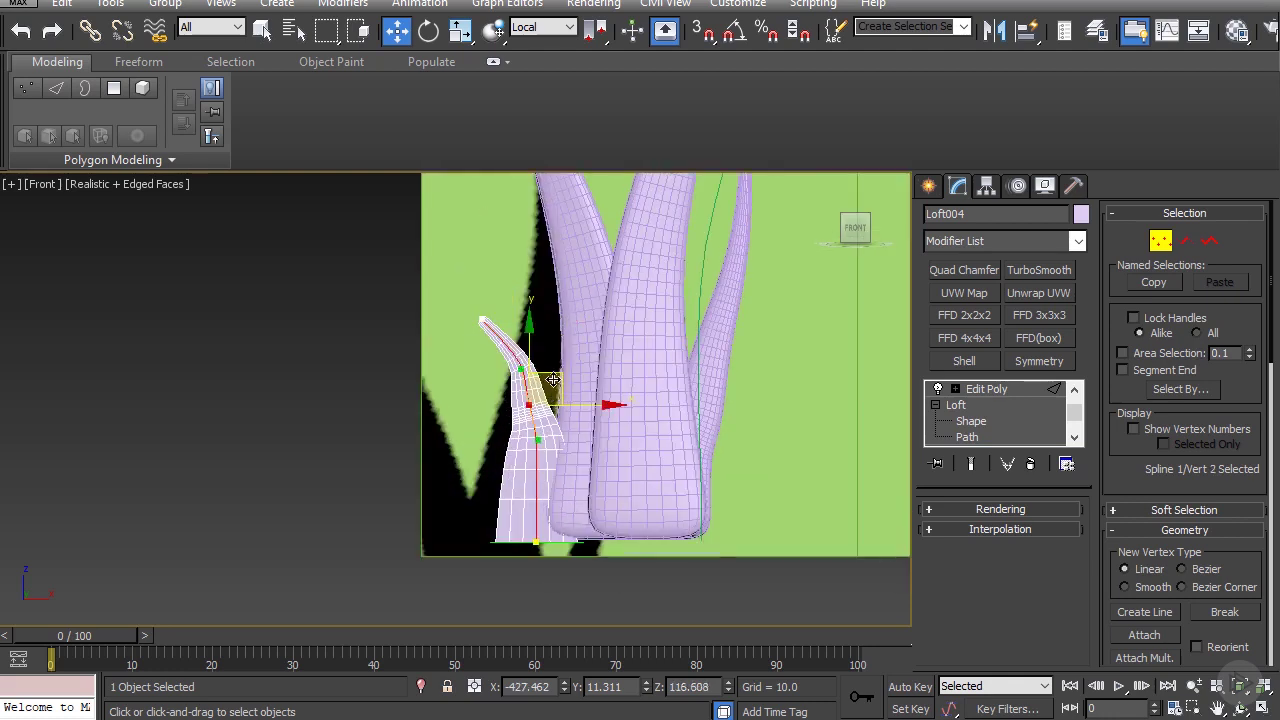
key("r")
left_click_drag(556, 383, 549, 381)
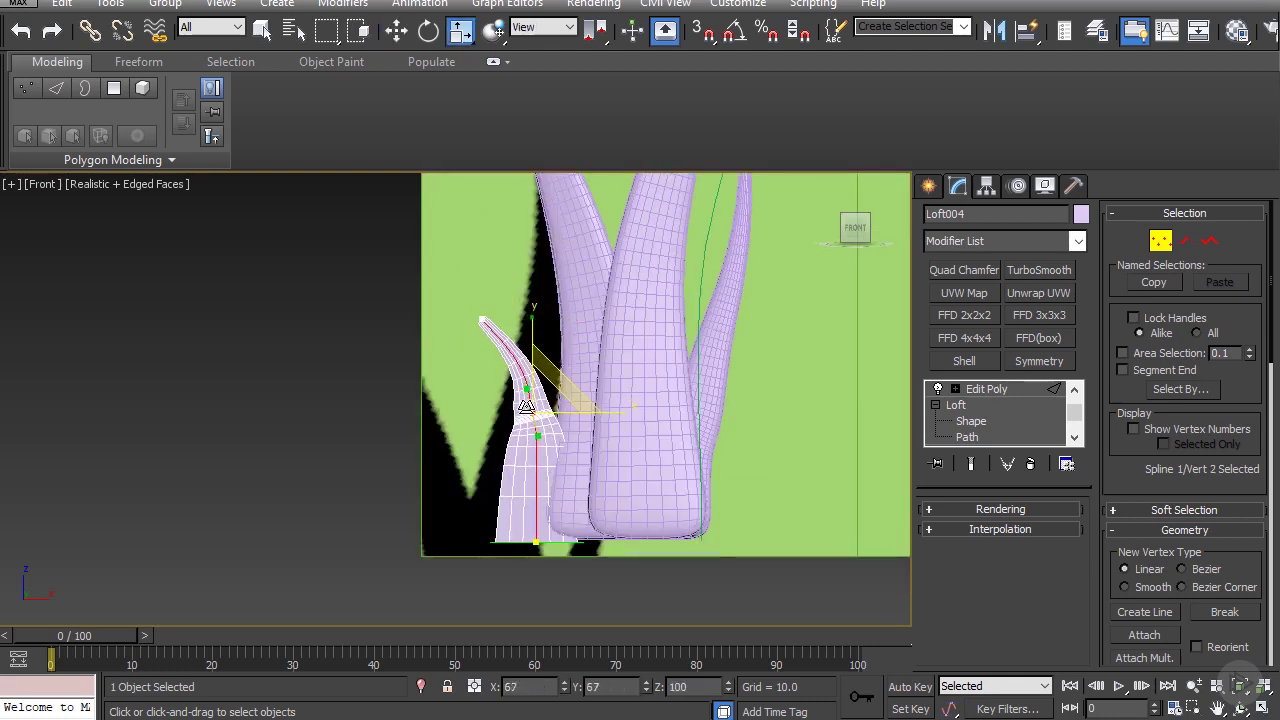
key("e")
left_click(536, 542)
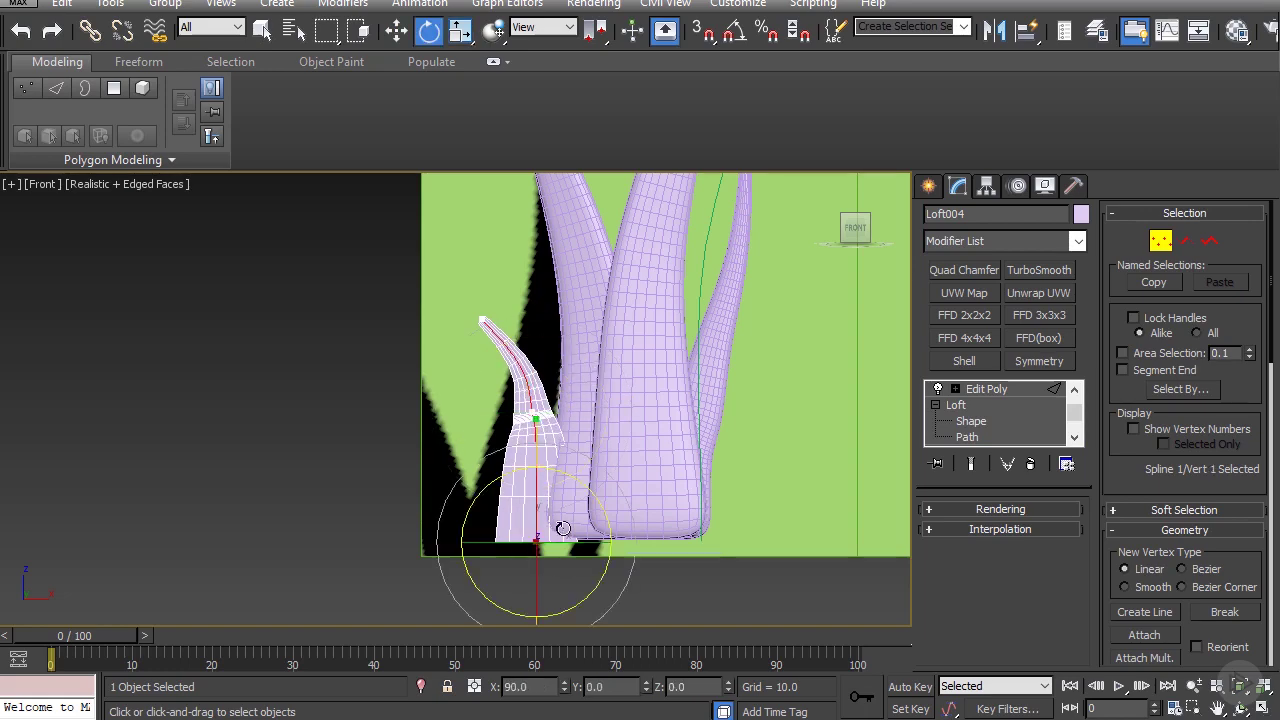
key("r")
scroll(733, 408, "down", 3)
left_click(960, 393)
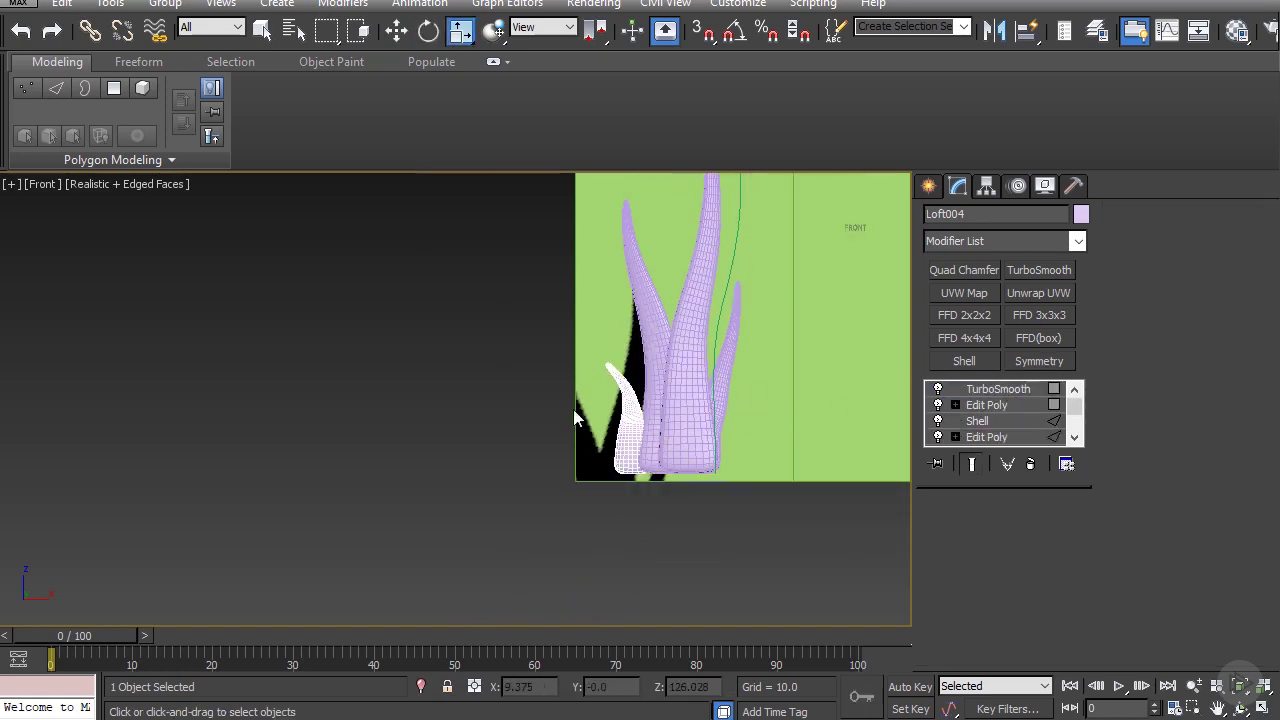
- Examine the short left blade against the cluster from an angled view and again in the Front view
scroll(710, 443, "up", 3)
scroll(697, 443, "down", 4)
middle_click_drag(697, 443, 625, 308, "alt")
middle_click_drag(526, 361, 606, 423, "alt")
left_click(606, 423)
key("f")
scroll(565, 441, "up", 2)
middle_click_drag(406, 536, 550, 459)
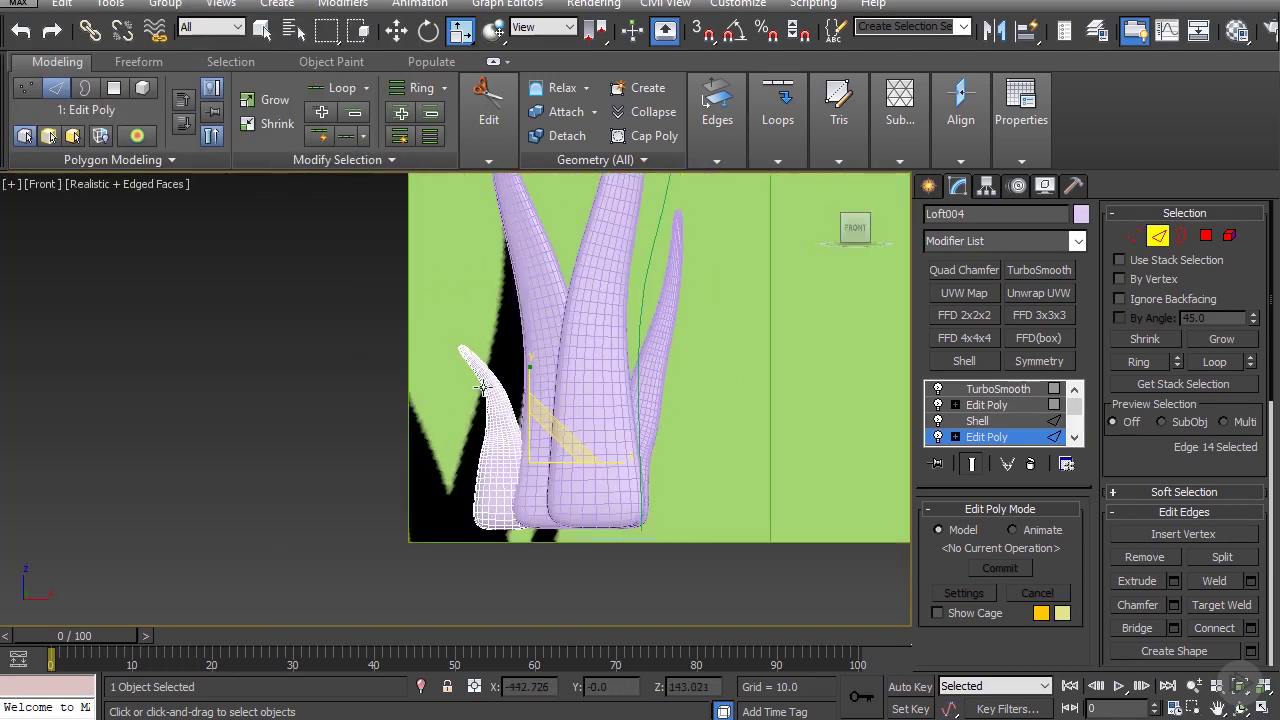
scroll(528, 390, "up", 2)
left_click(495, 426)
- Reopen the short blade's path vertices and raise the tip vertex to about X -468.1, Z 194.6
scroll(973, 430, "down", 2)
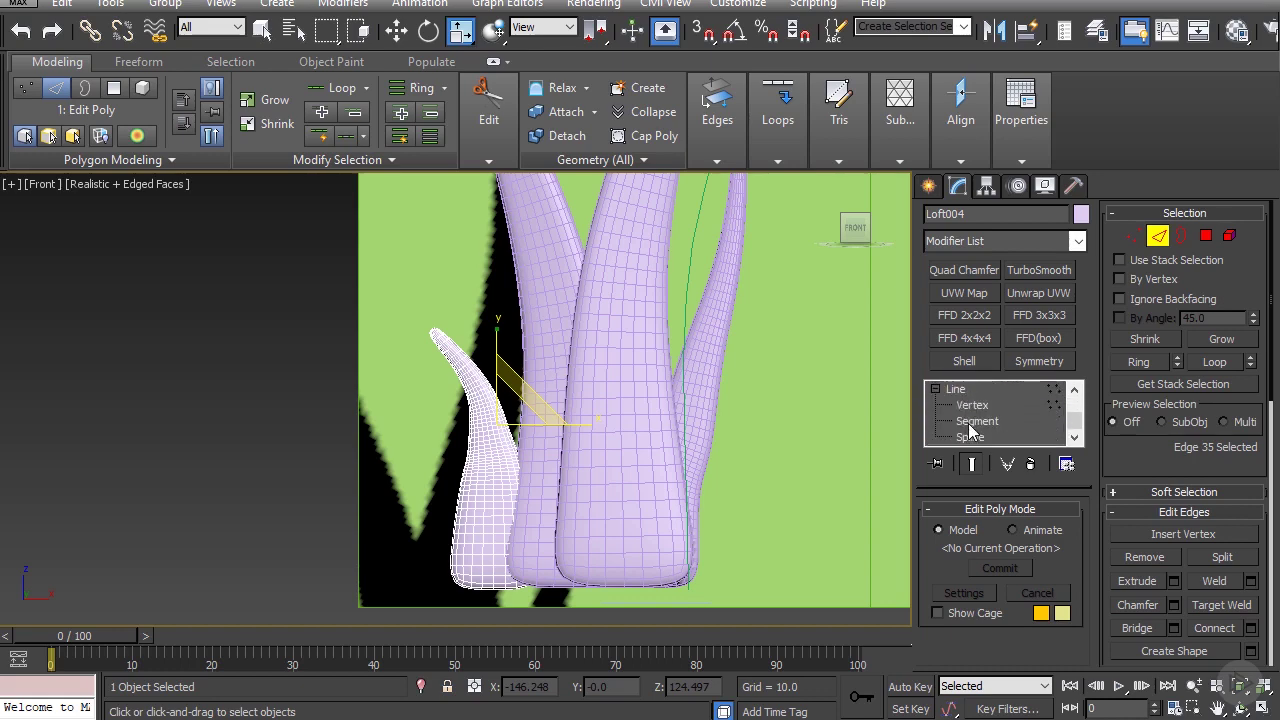
left_click(973, 408)
left_click(719, 411)
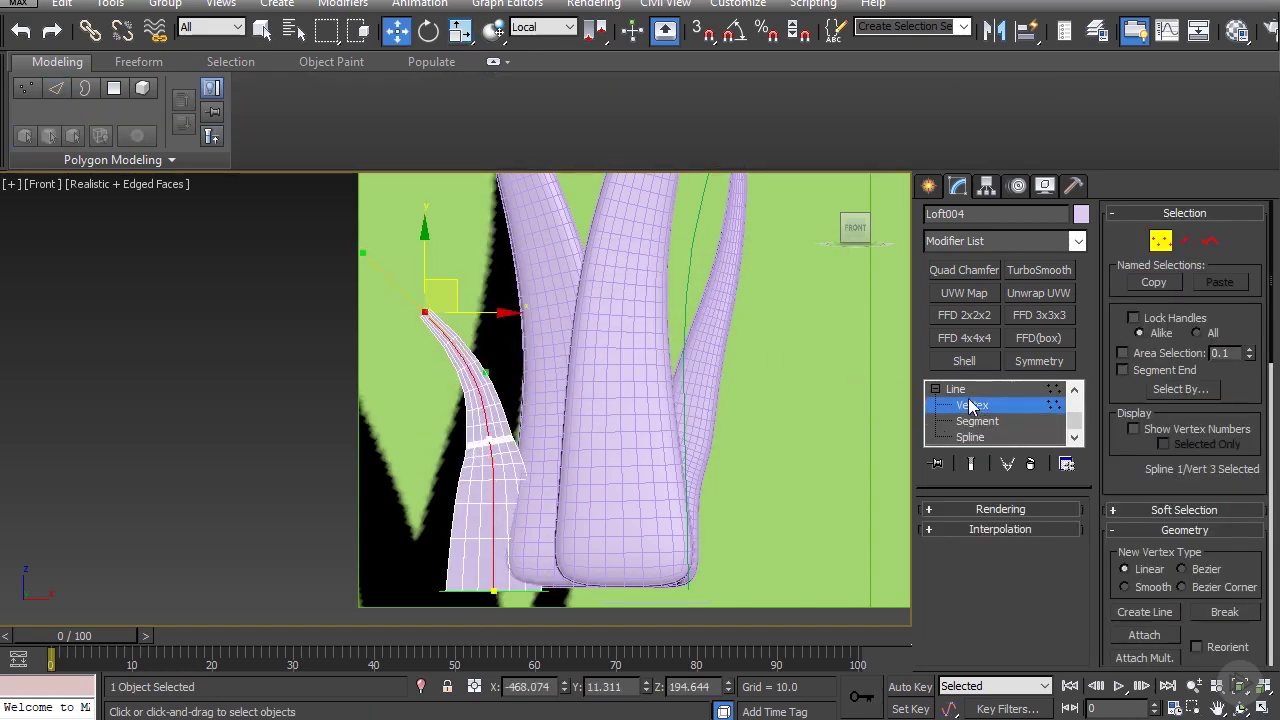
left_click(969, 404)
- Slim the short blade with its Scale deformation curve by lowering the start point, setting the middle point to about 38.7 and fine-tuning the end point
scroll(971, 408, "up", 2)
left_click(971, 437)
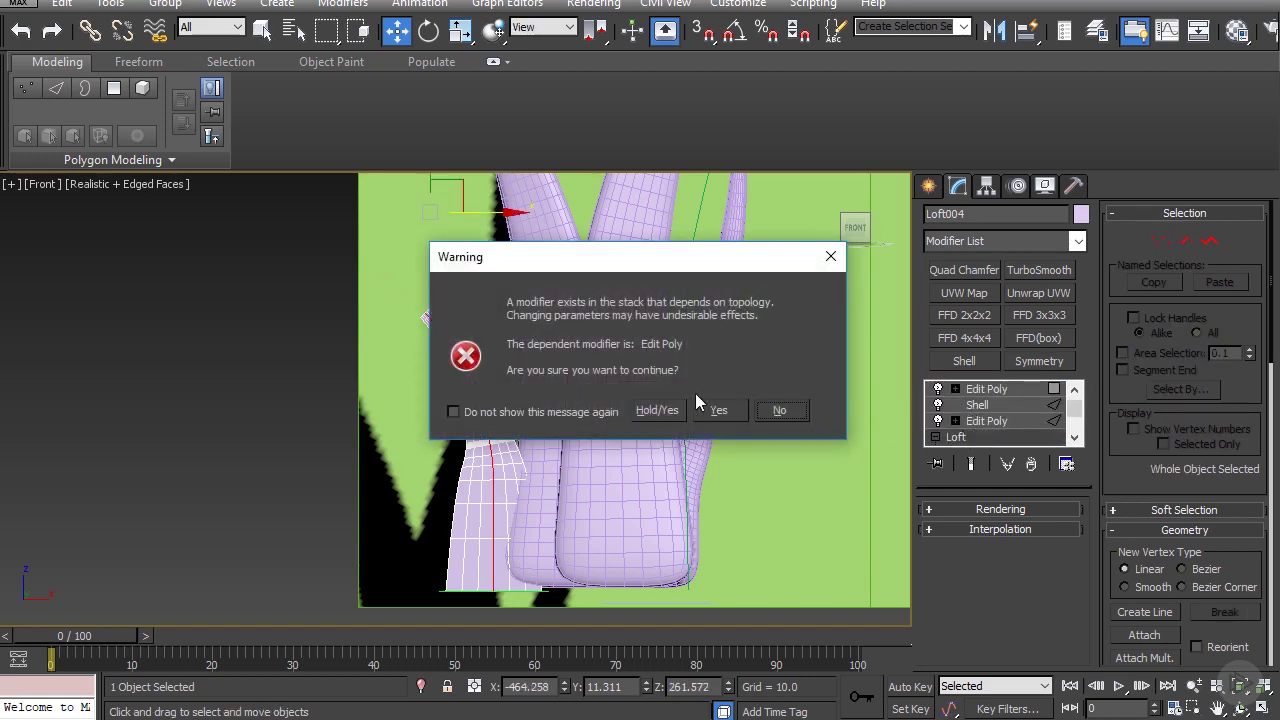
left_click(719, 410)
left_click(975, 406)
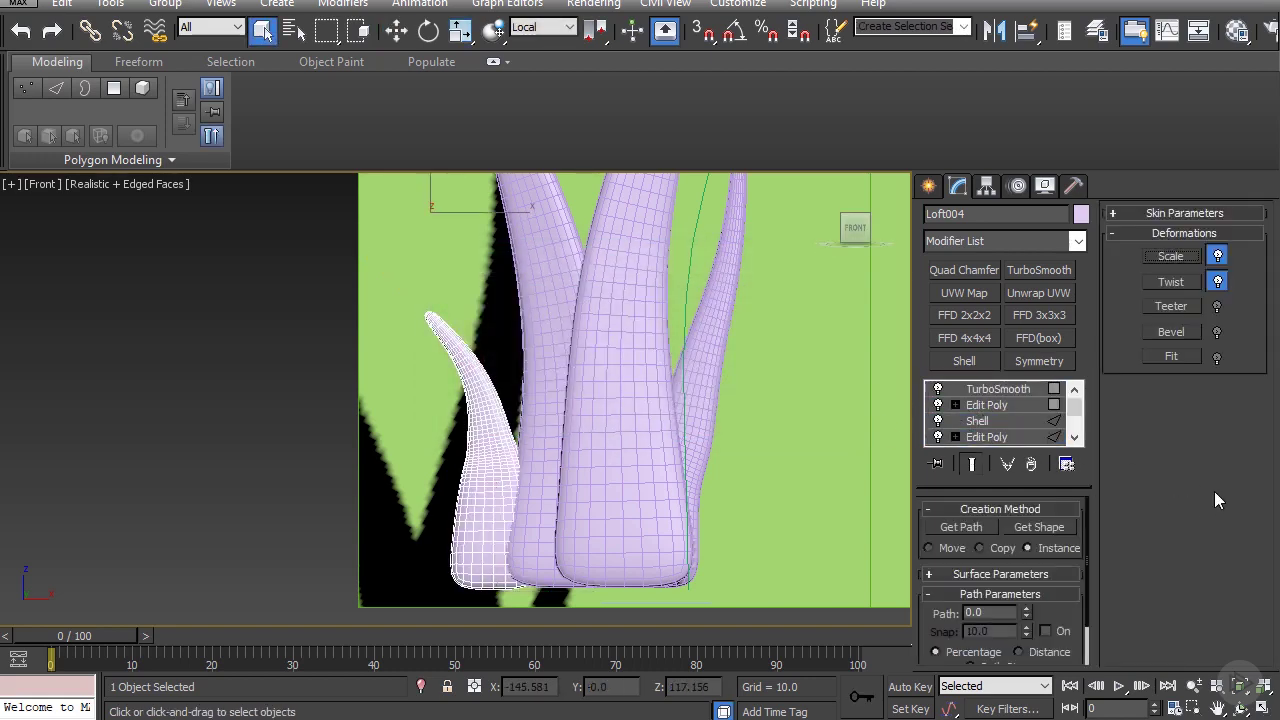
left_click(1170, 256)
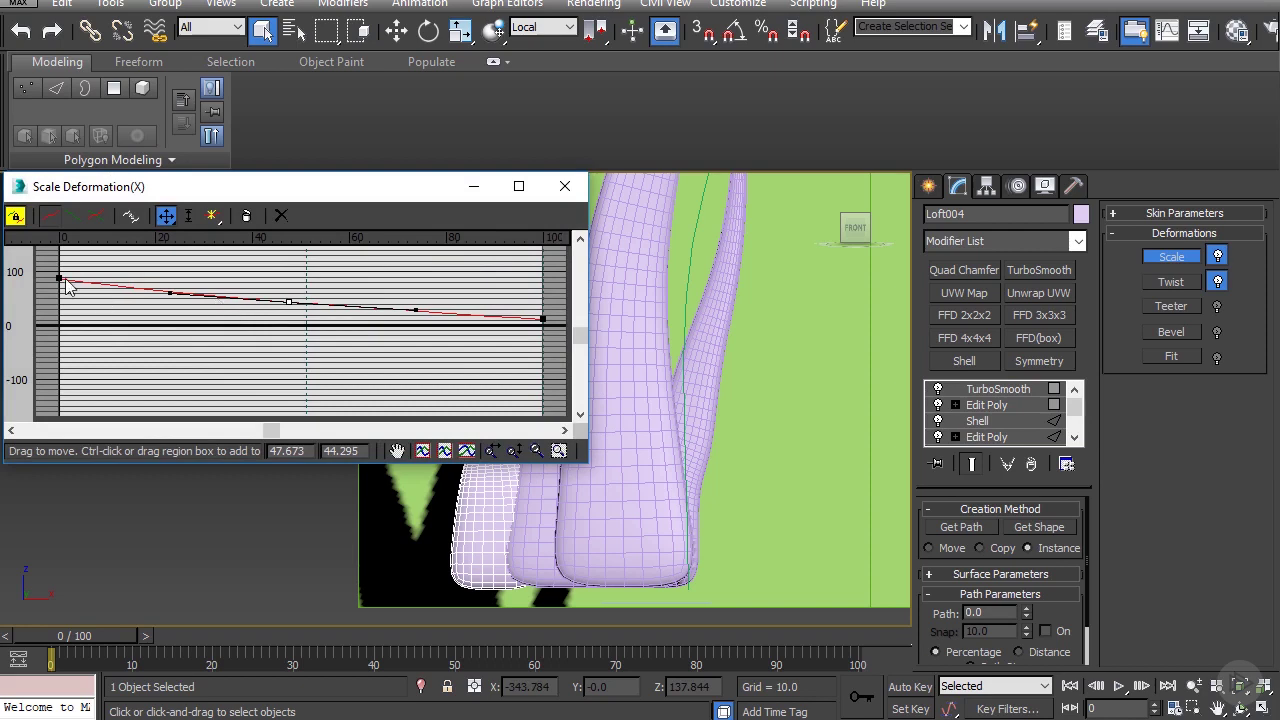
left_click_drag(64, 282, 62, 294)
left_click_drag(307, 188, 410, 10)
left_click_drag(393, 96, 389, 100)
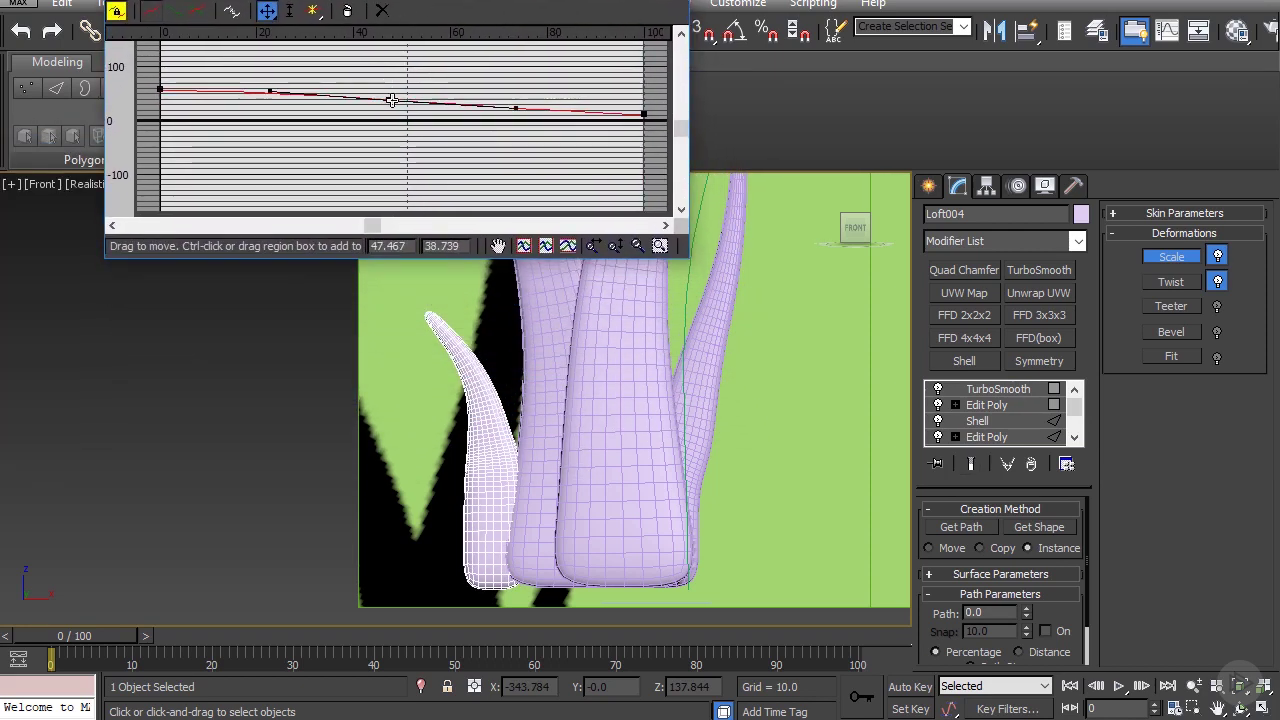
left_click_drag(644, 112, 646, 111)
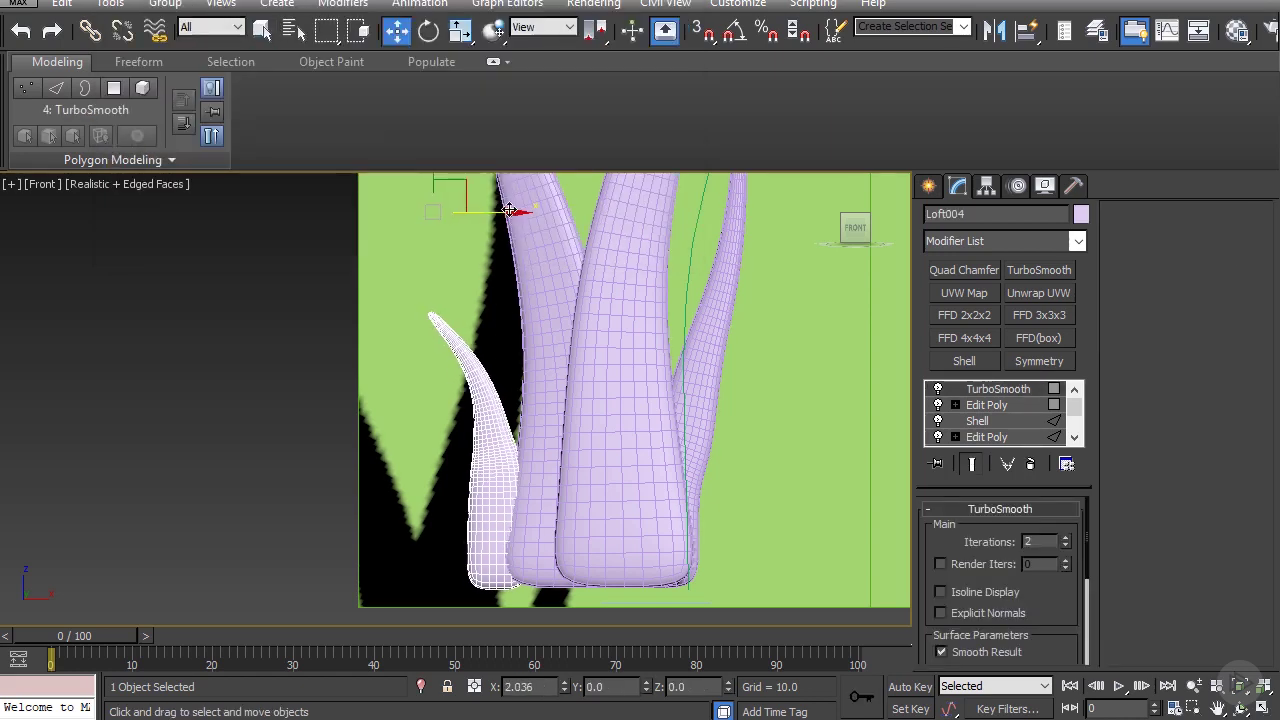
- Offset the short blade in depth from the other blades, to about X -462.2, Y 20.2
middle_click_drag(508, 209, 548, 278, "alt")
left_click_drag(418, 219, 408, 215)
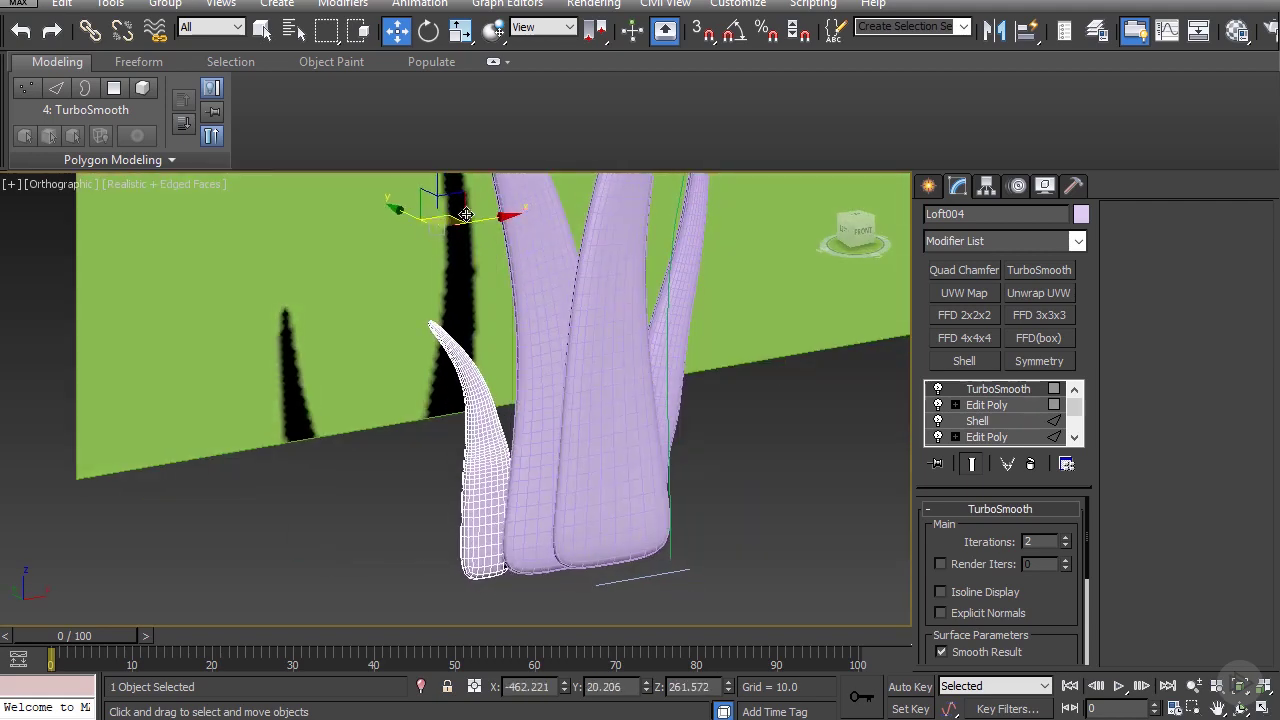
- Nudge the short blade slightly along X, clear the selection and display the cluster in the Front view without edged faces
left_click_drag(492, 217, 502, 215)
left_click(415, 512)
key("f")
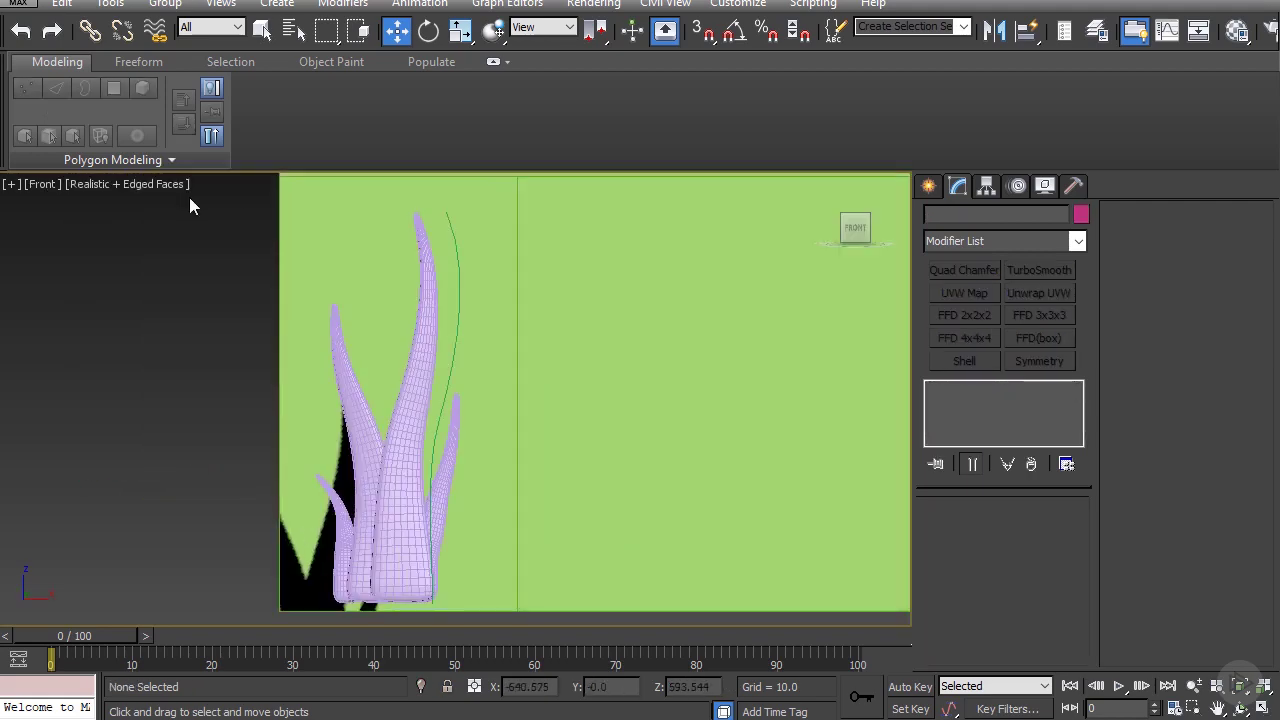
left_click(166, 186)
left_click(240, 271)
scroll(455, 346, "down", 5)
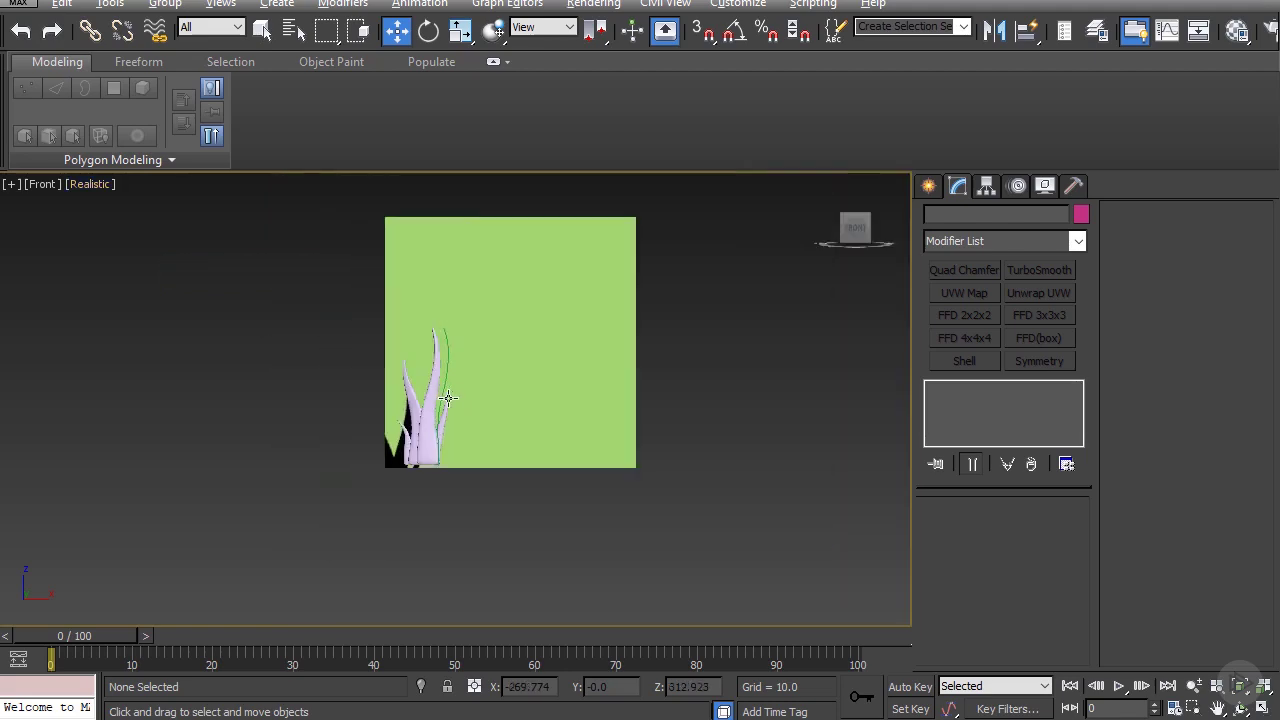
- Select all the blades, the path line and the reference plane, and assign them a standard material with a dark grey diffuse colour
middle_click_drag(455, 346, 404, 538, "alt")
left_click_drag(404, 538, 548, 356)
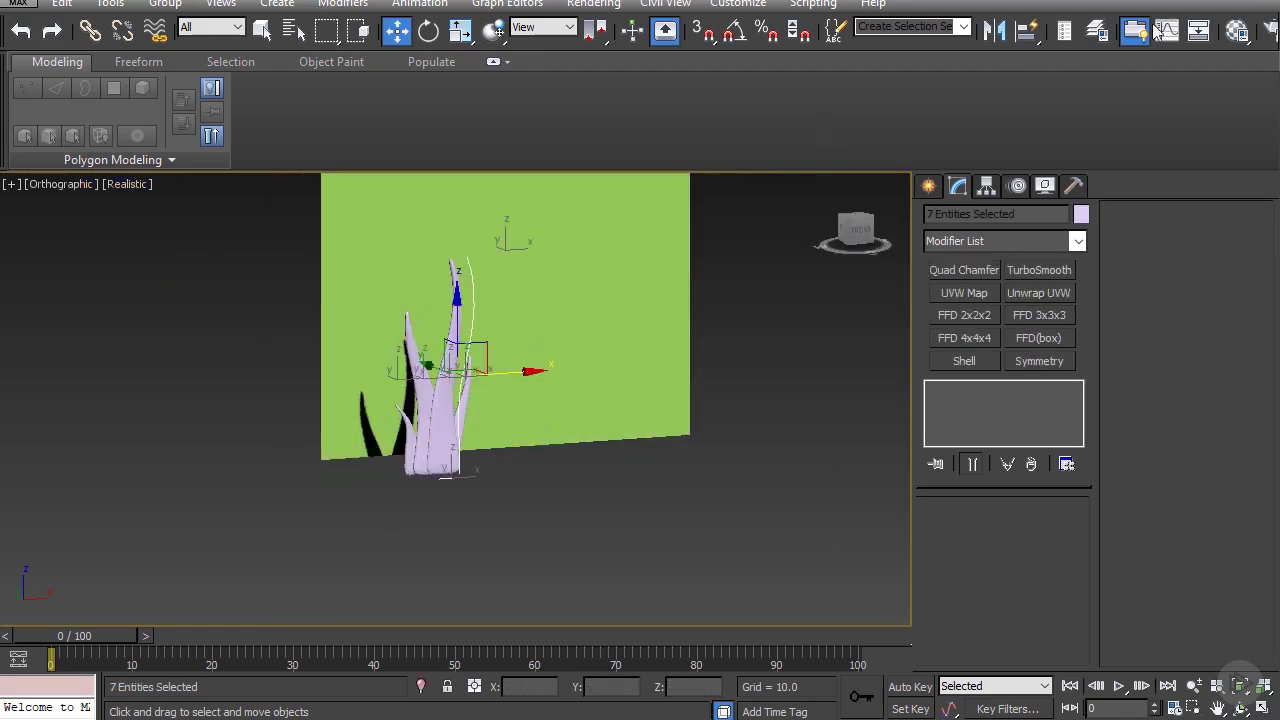
left_click(1238, 32)
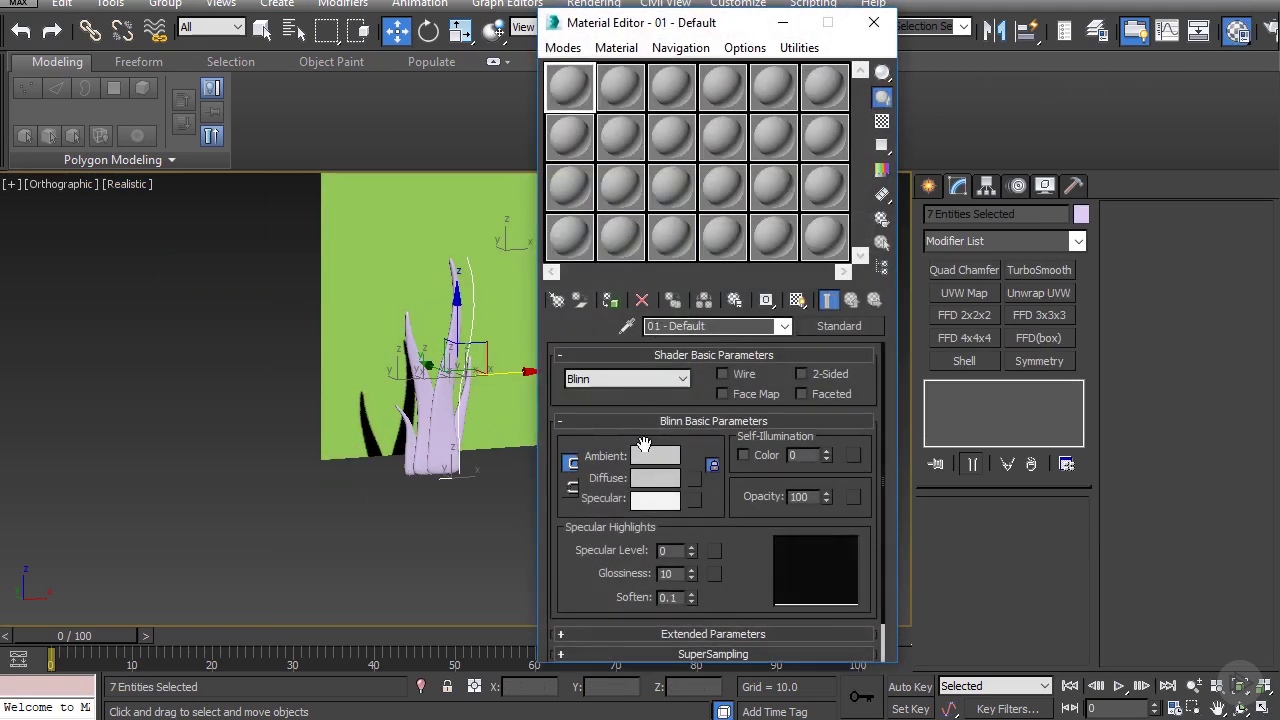
left_click(643, 446)
left_click_drag(30, 60, 30, 107)
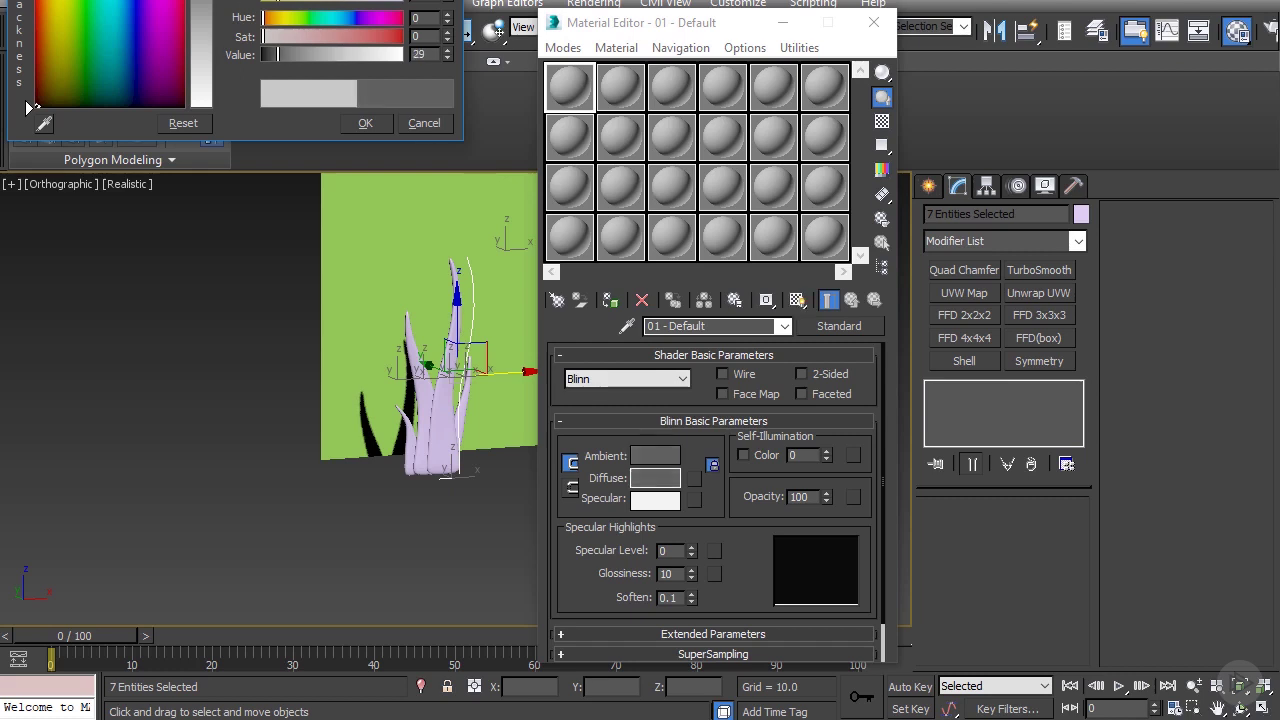
left_click_drag(216, 2, 216, 0)
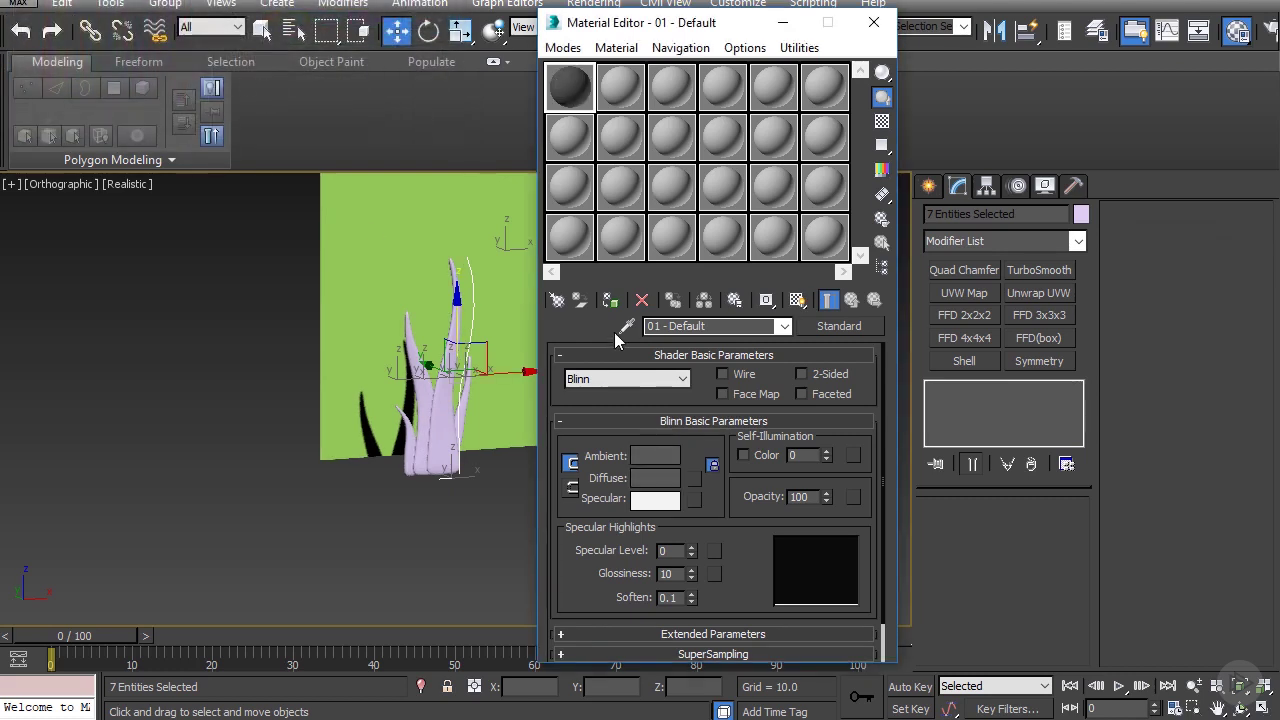
left_click(610, 300)
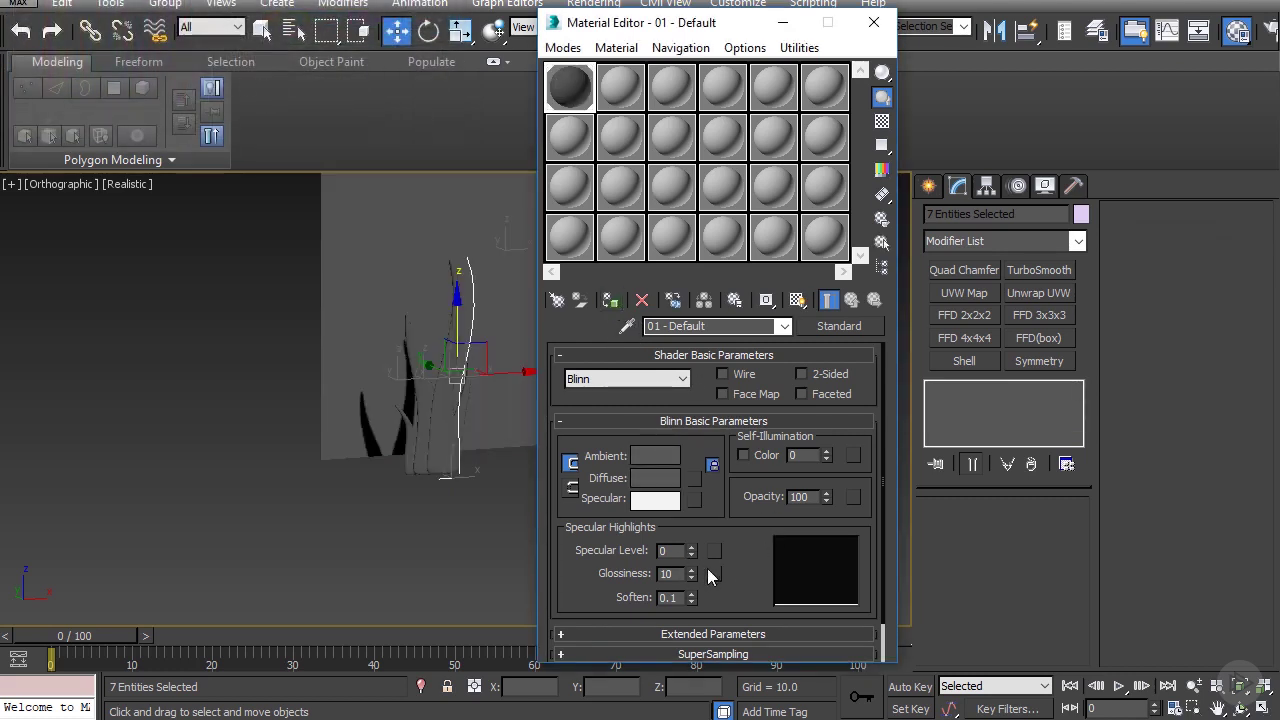
- Set the grey material's Specular Level to 88 and Glossiness to 18, close the Material Editor and return to the Front view
left_click_drag(688, 548, 694, 524)
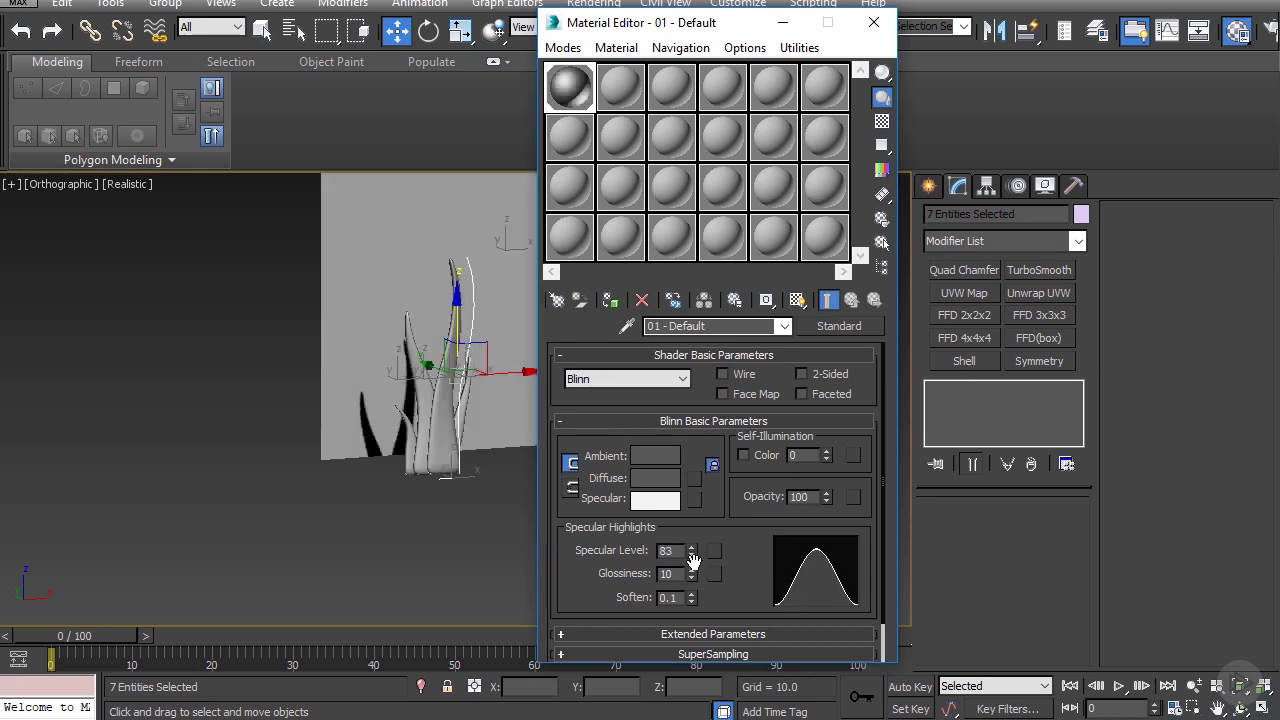
left_click_drag(690, 579, 688, 571)
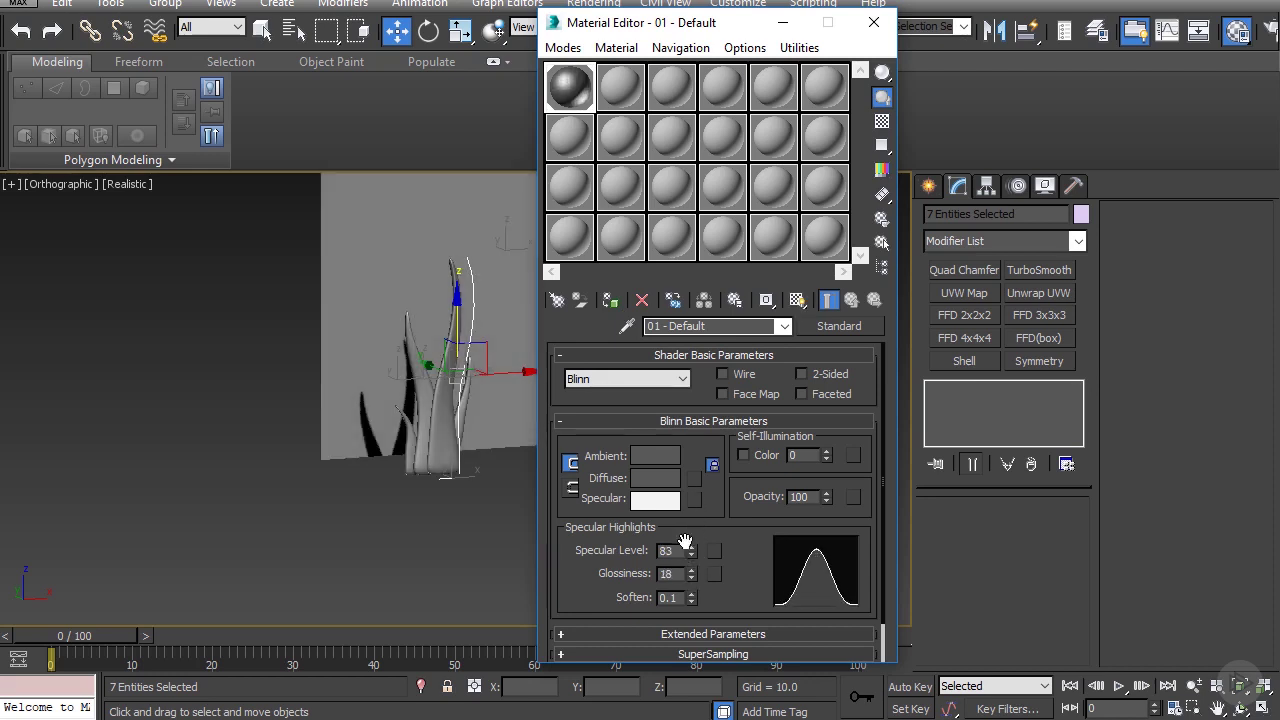
left_click(536, 375)
scroll(536, 375, "down", 2)
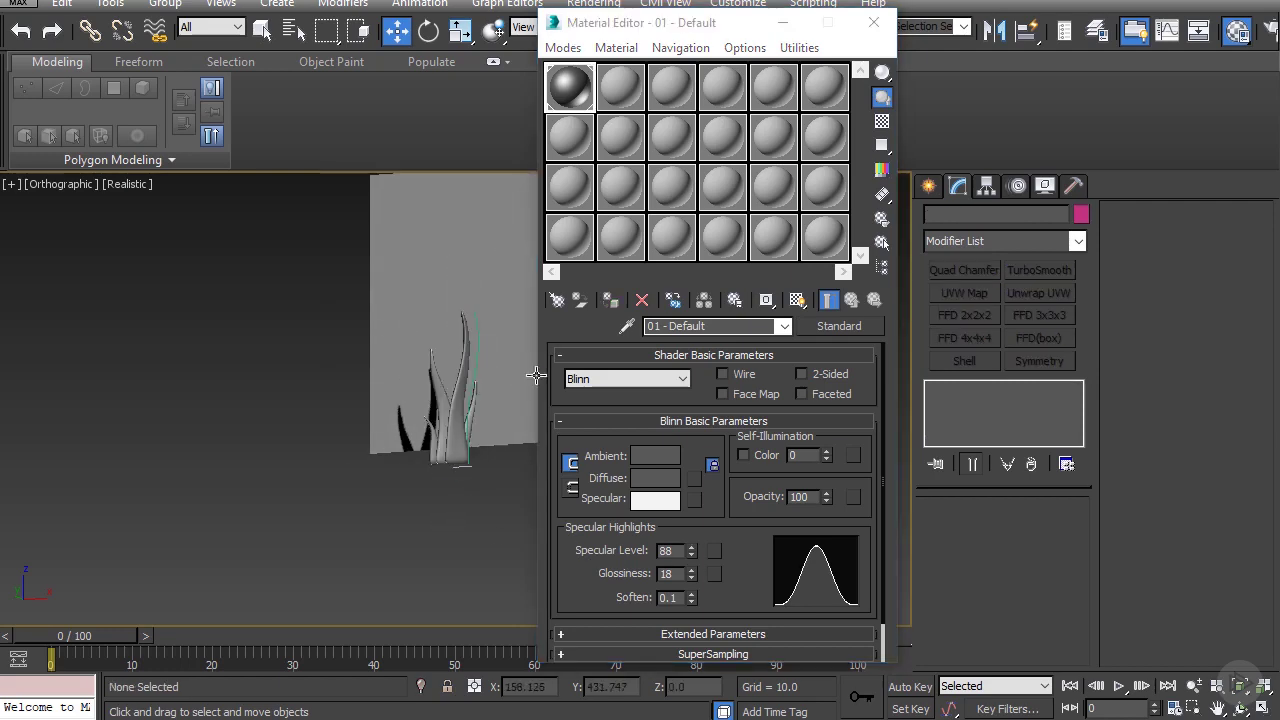
left_click(874, 22)
key("f")
scroll(590, 345, "down", 2)
scroll(447, 433, "up", 4)
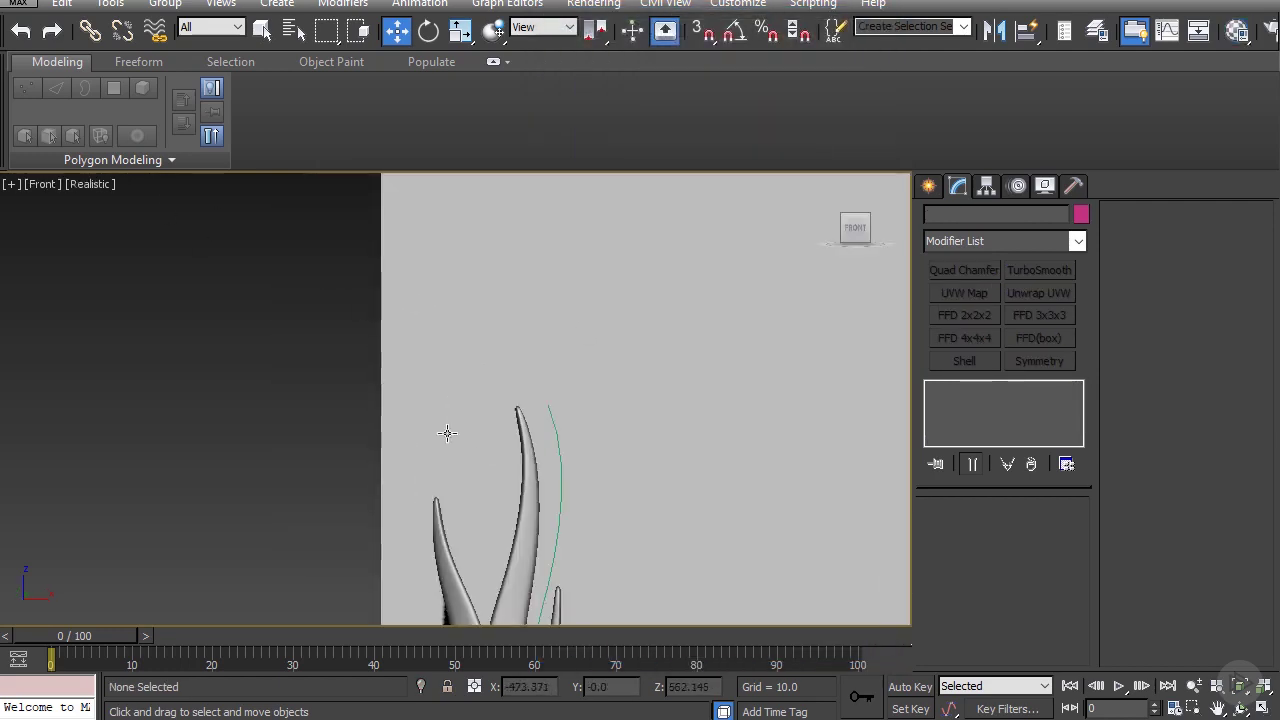
- Try to hide the green path line beside the tall blade
left_click(563, 462)
middle_click_drag(563, 490, 517, 440)
scroll(514, 451, "up", 2)
left_click(514, 451)
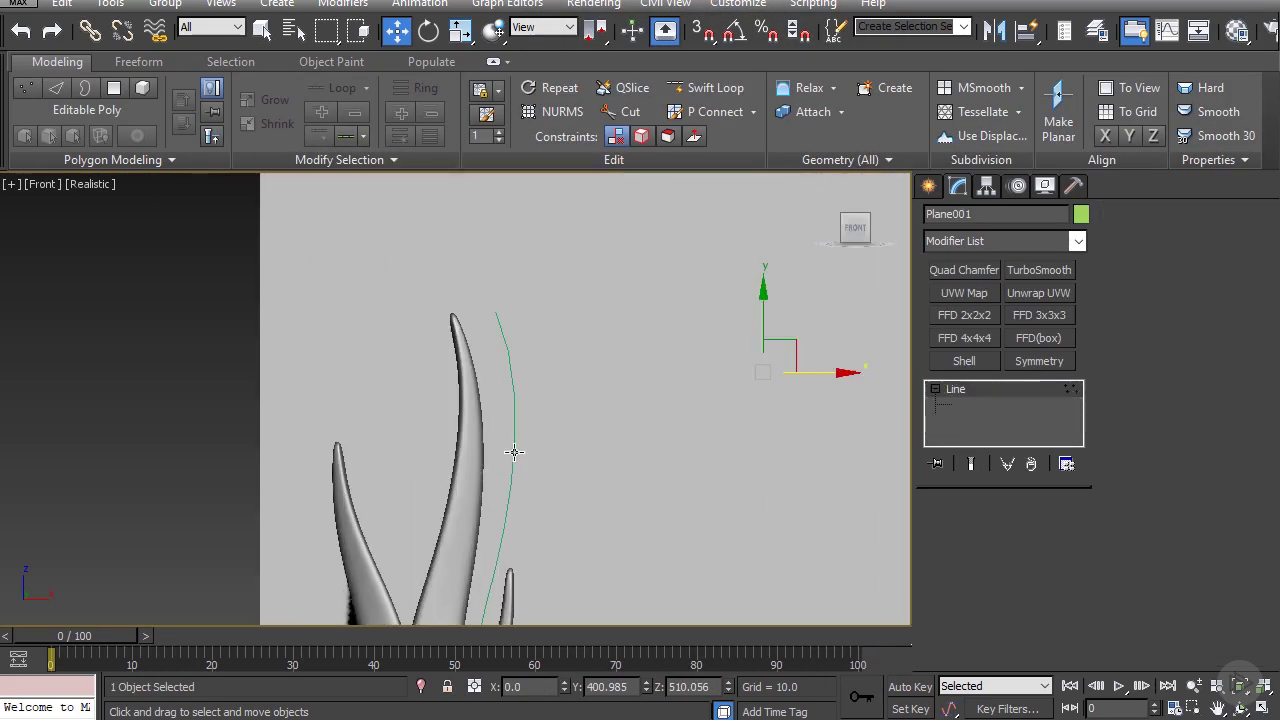
key("1")
right_click(508, 446)
left_click(537, 392)
scroll(380, 358, "down", 2)
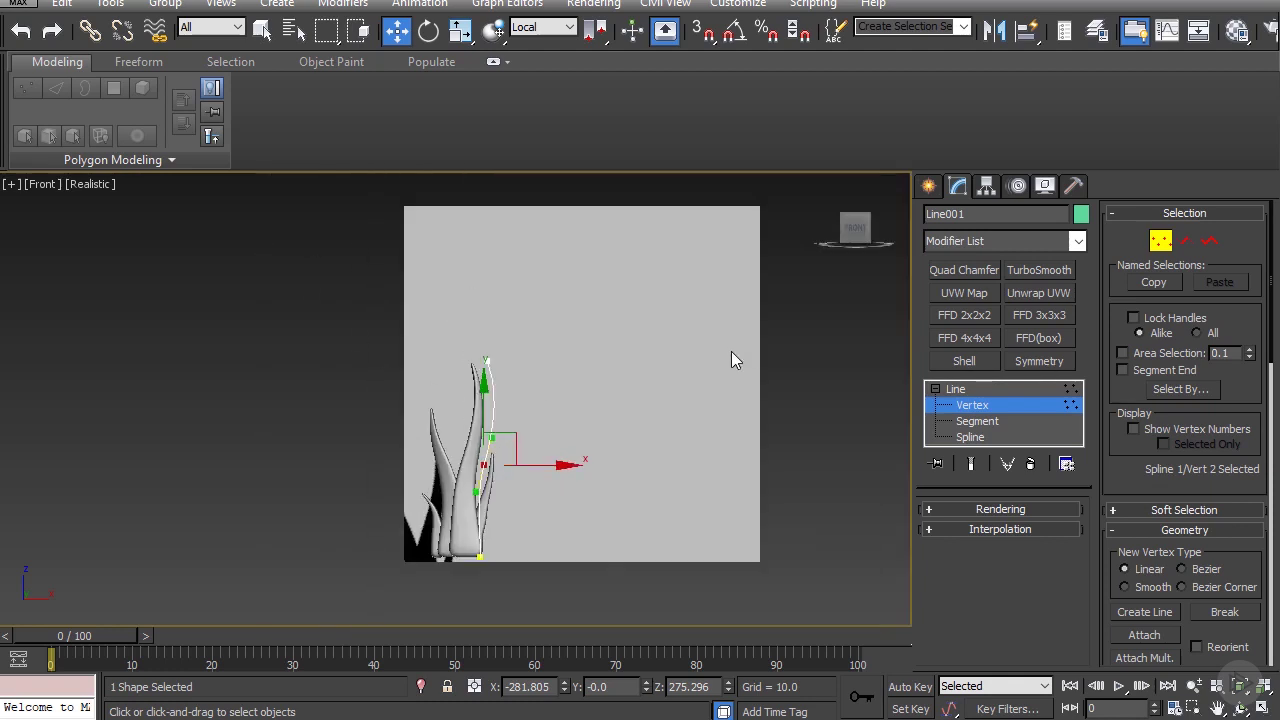
left_click(734, 429)
- Select the green path line beside the tall blade as an object and hide it
scroll(479, 437, "up", 3)
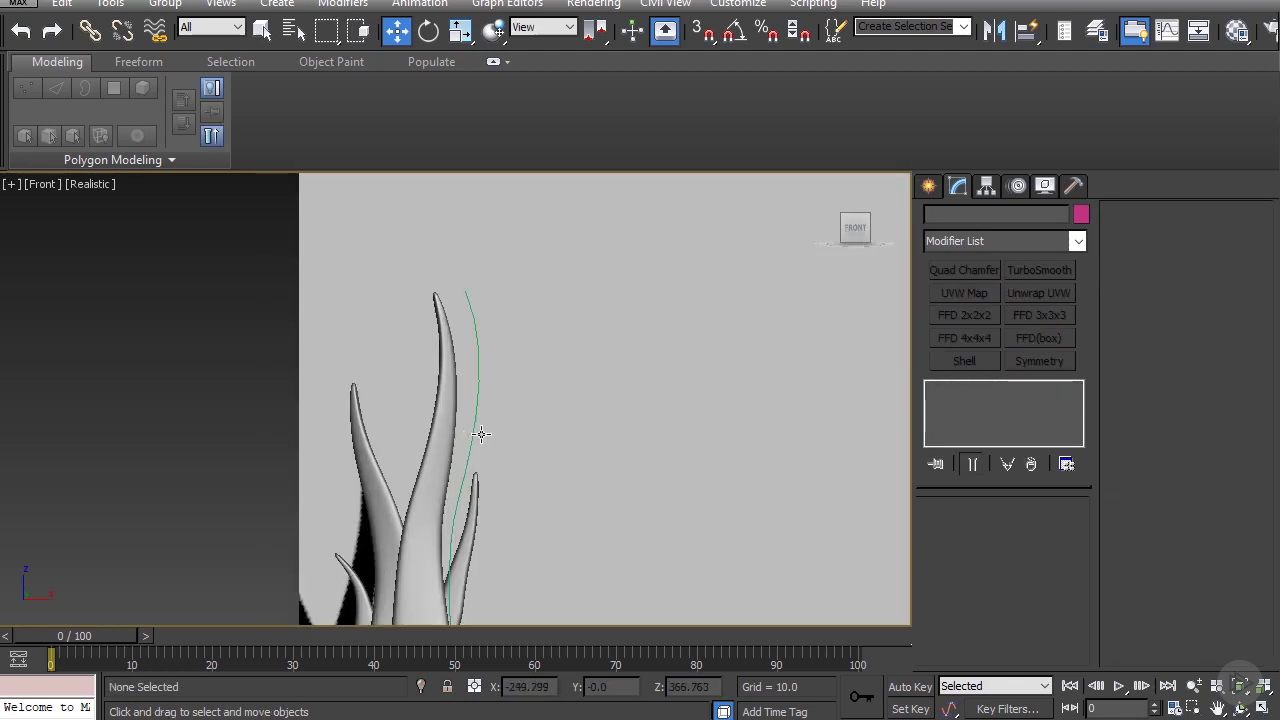
left_click(481, 434)
right_click(468, 428)
left_click(520, 372)
scroll(525, 406, "down", 3)
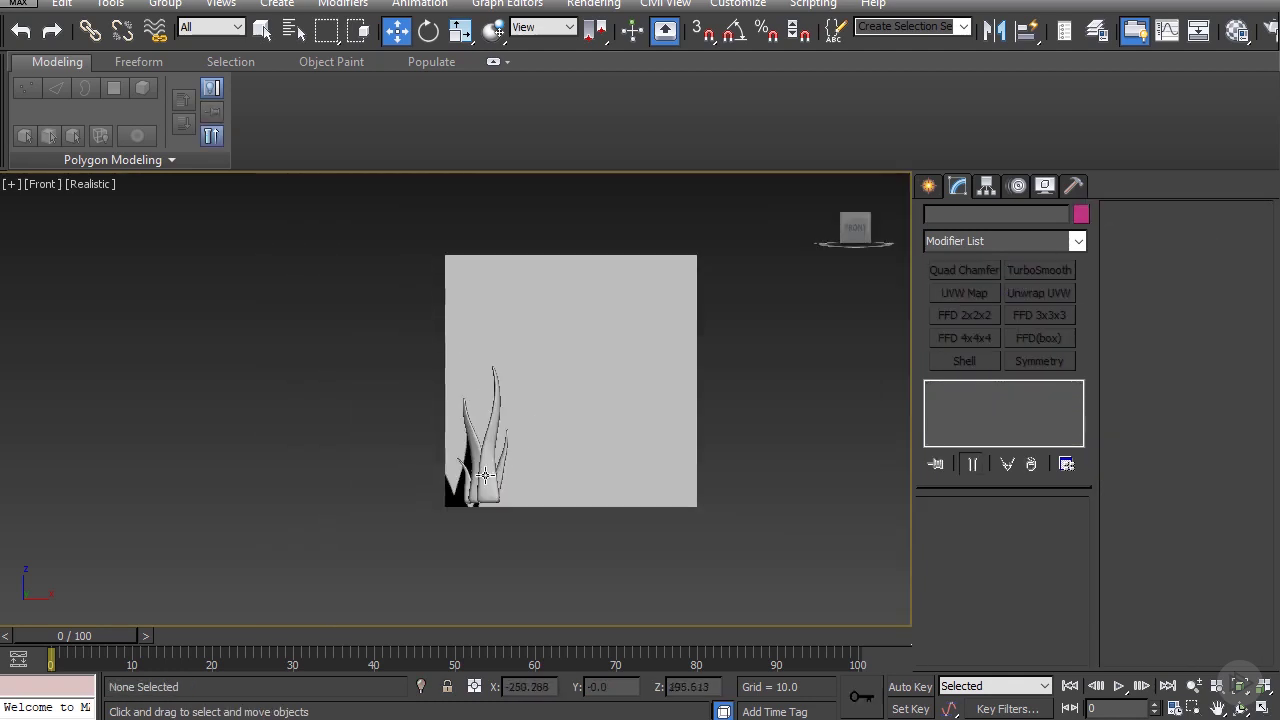
- Inspect the base of the blade cluster and turn edged faces back on in the Front view
scroll(484, 476, "up", 3)
scroll(526, 447, "up", 2)
left_click(547, 440)
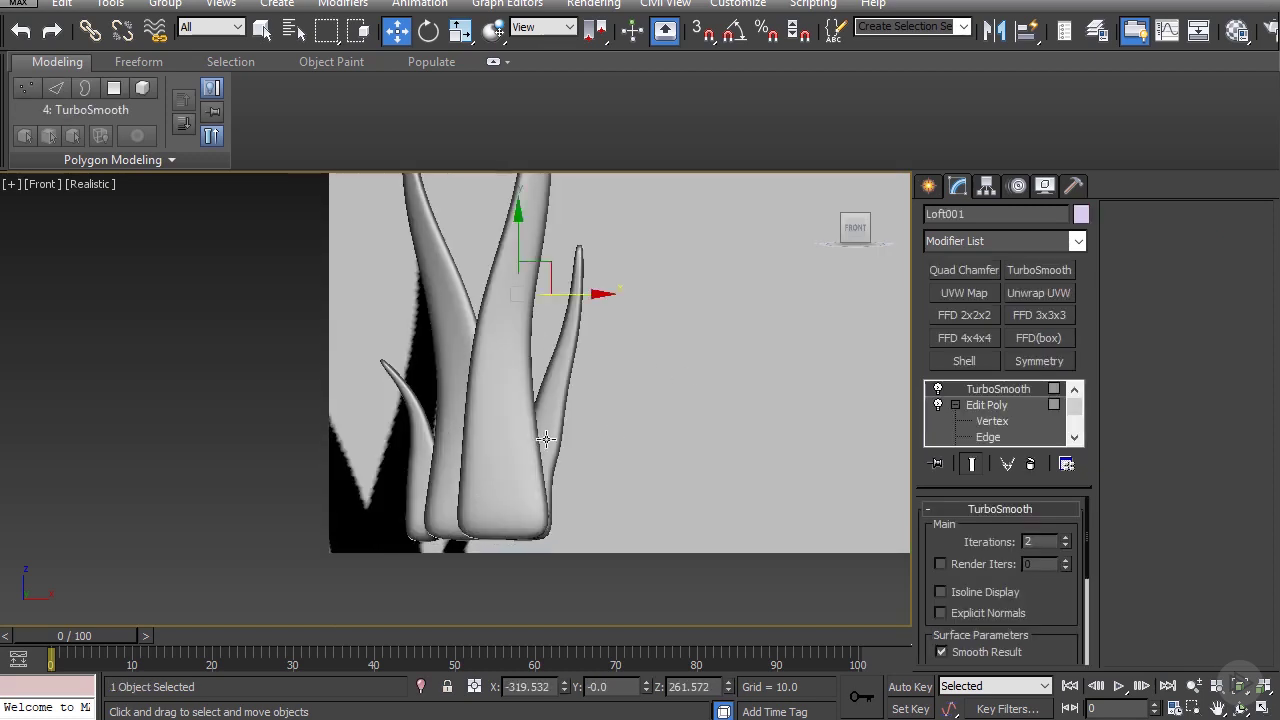
scroll(605, 420, "down", 4)
middle_click_drag(683, 353, 616, 410)
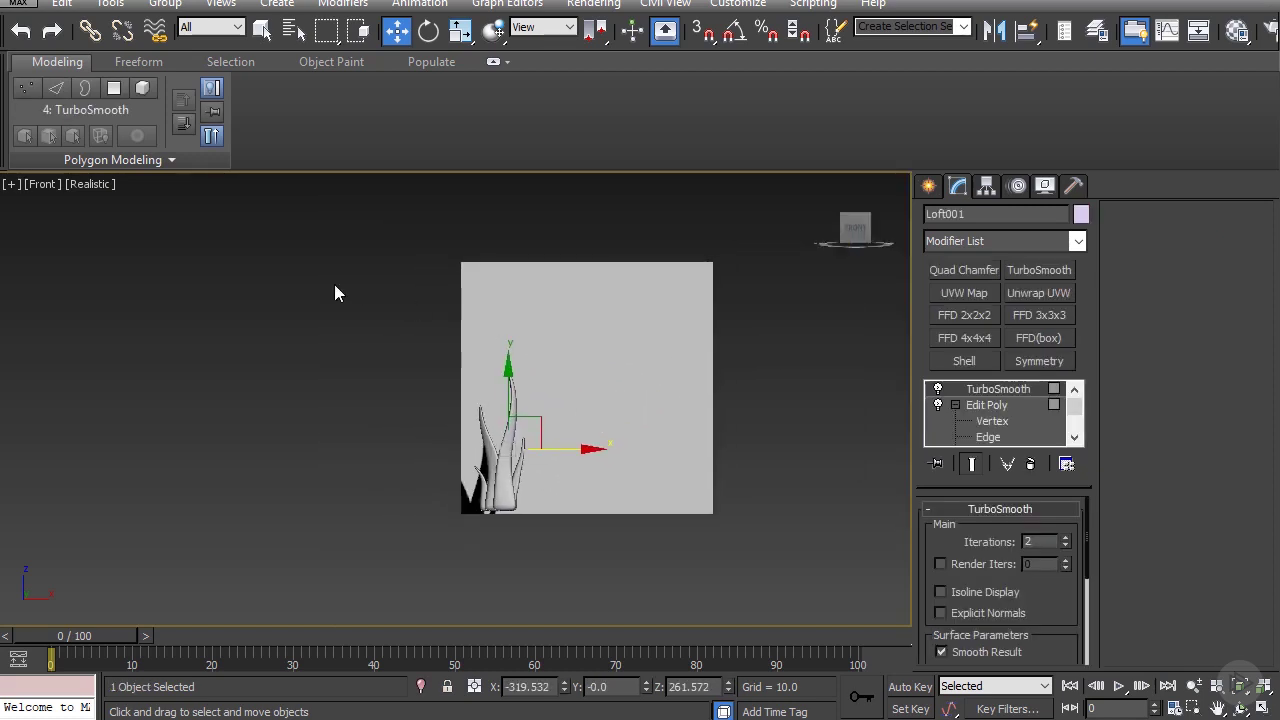
left_click(68, 184)
left_click(110, 271)
scroll(530, 450, "up", 4)
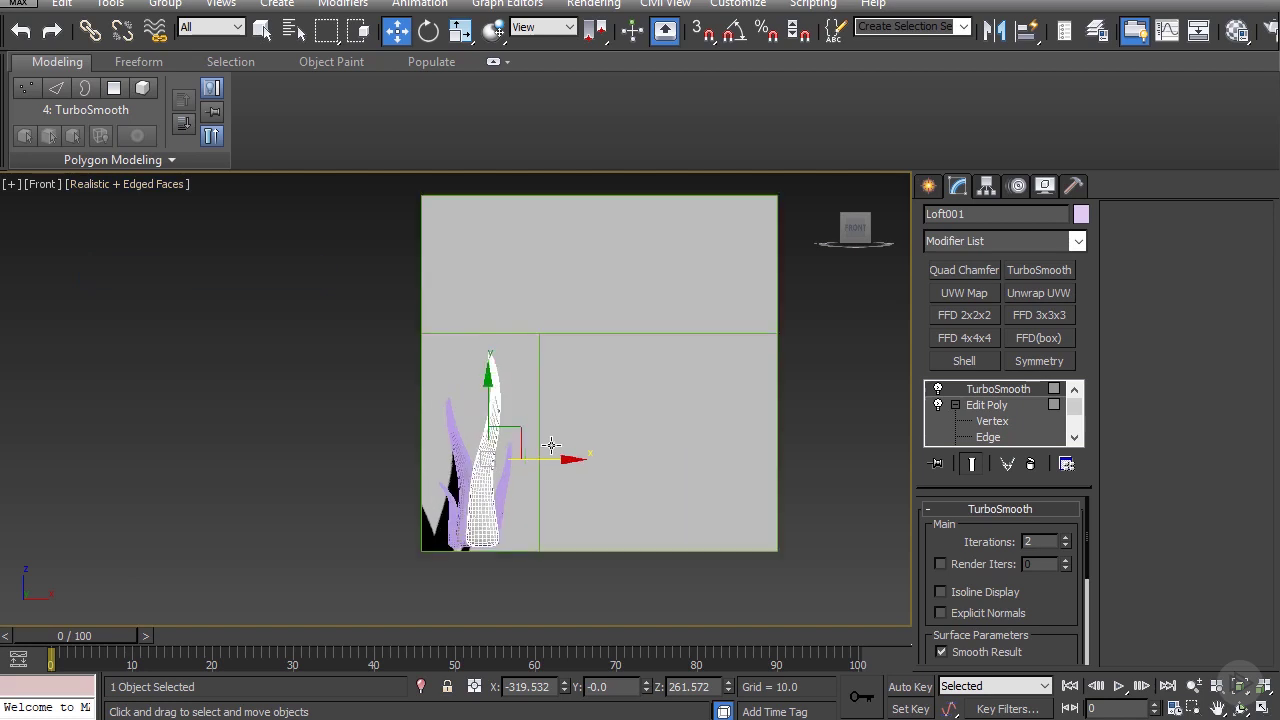
- Examine the blade cluster and the remaining area of the reference plane in the Front view
left_click(520, 458)
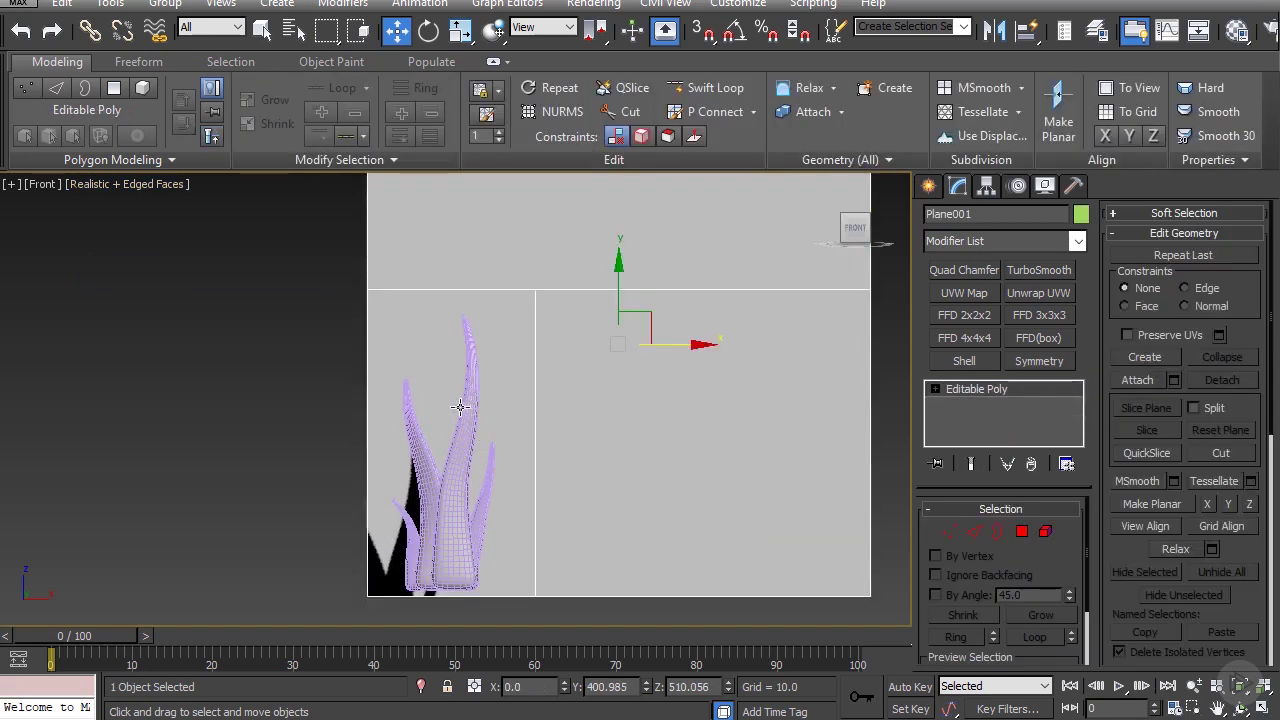
scroll(449, 426, "down", 2)
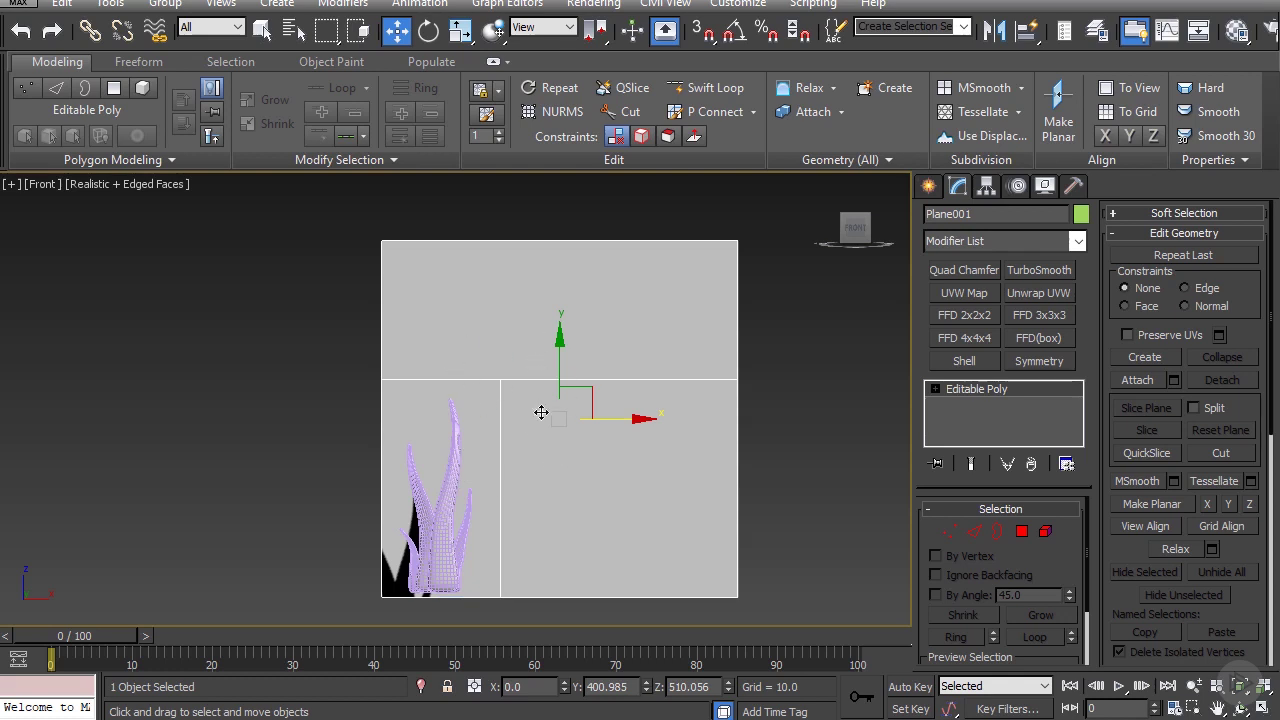
middle_click_drag(483, 429, 380, 363)
scroll(337, 477, "up", 4)
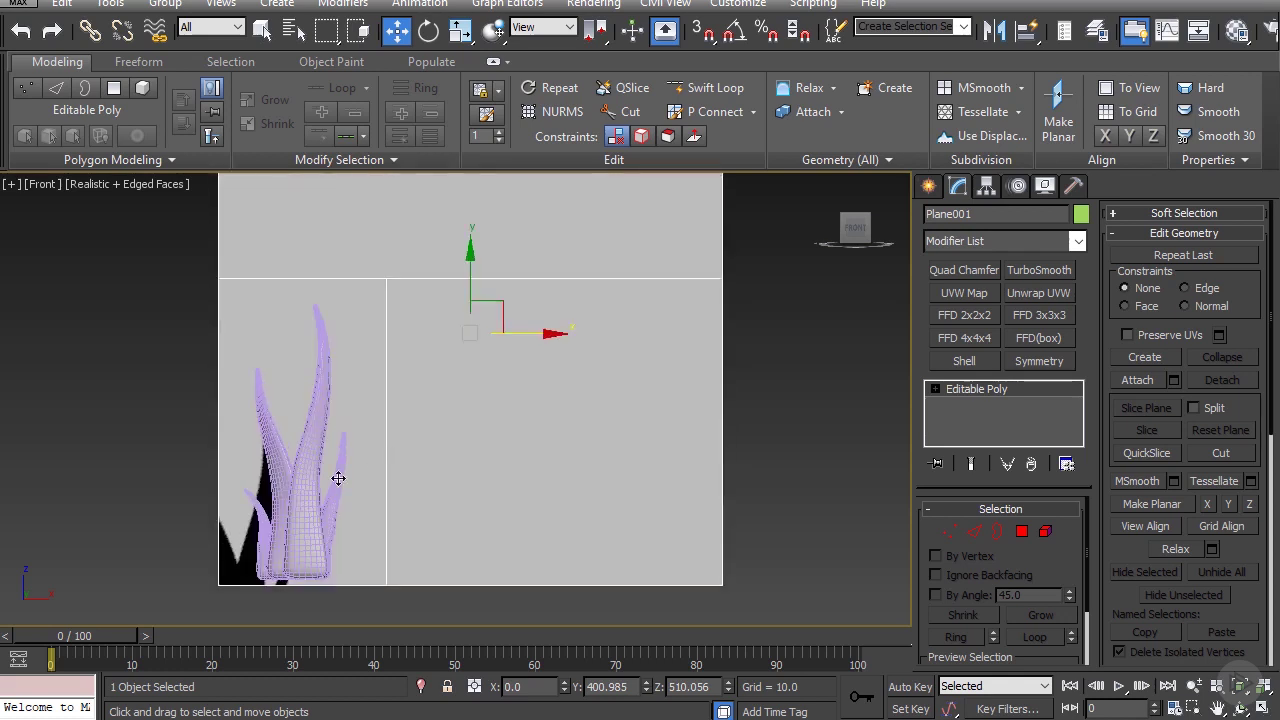
left_click(266, 461)
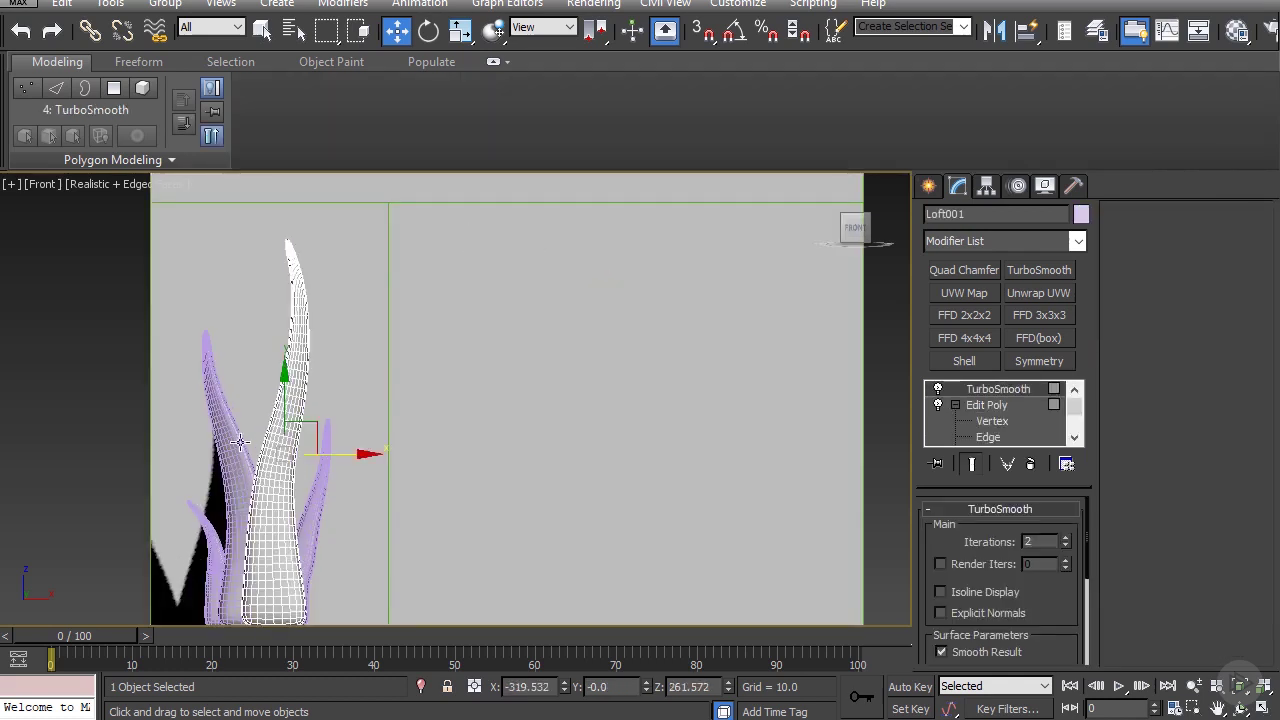
scroll(320, 470, "down", 2)
left_click(357, 583)
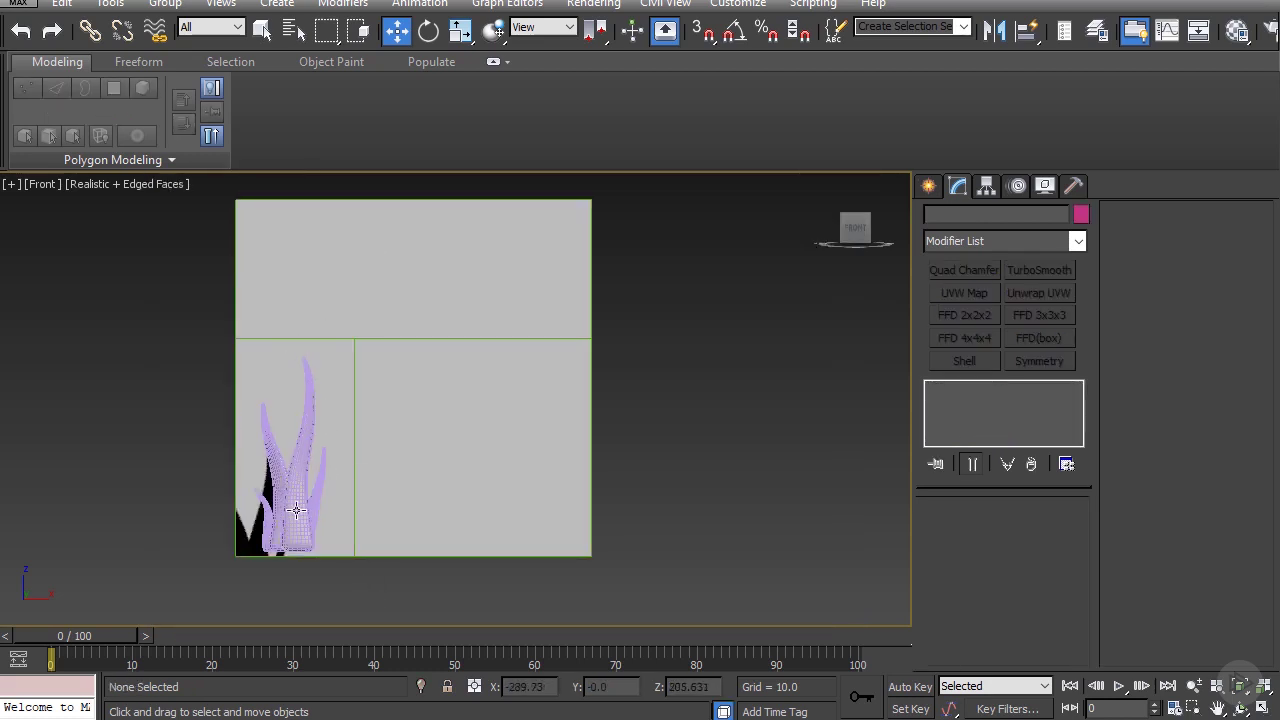
- Select all four blades and clone them along X across the reference plane, placing the tall copy at about X 282.3
scroll(287, 521, "up", 3)
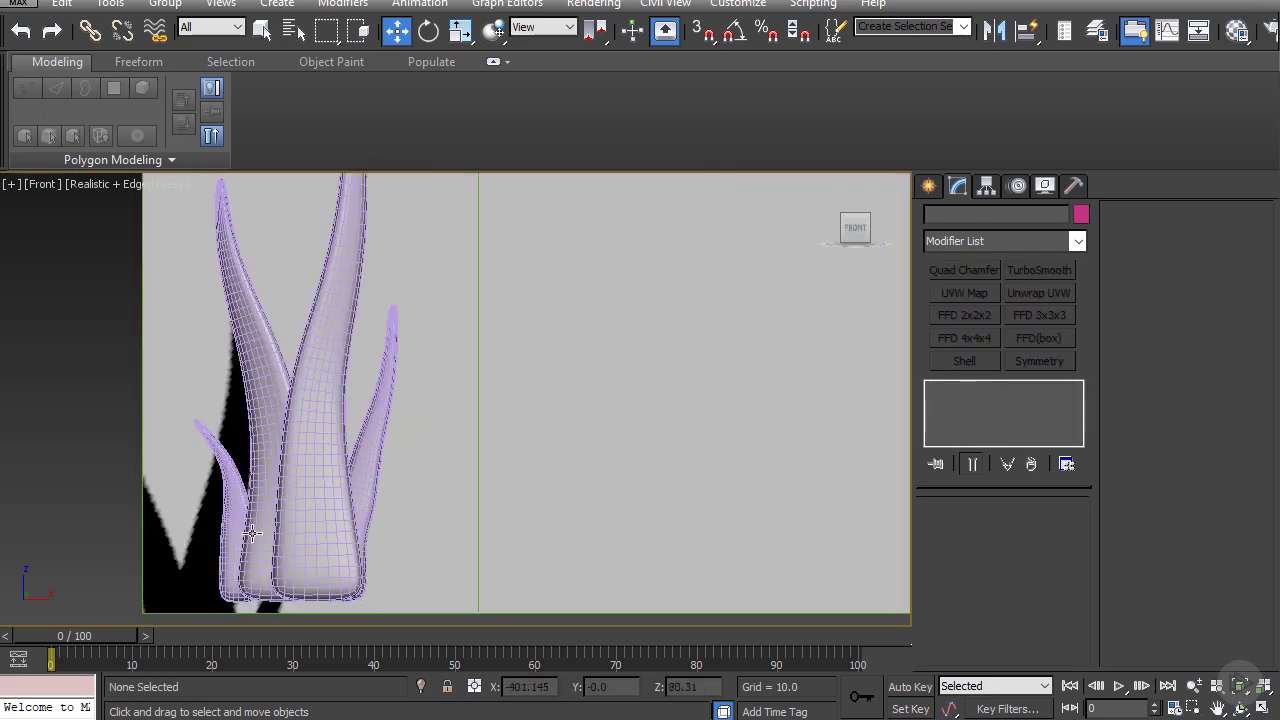
left_click(253, 534)
left_click(230, 539, "ctrl")
left_click(302, 528, "ctrl")
left_click(366, 511, "ctrl")
scroll(335, 450, "down", 2)
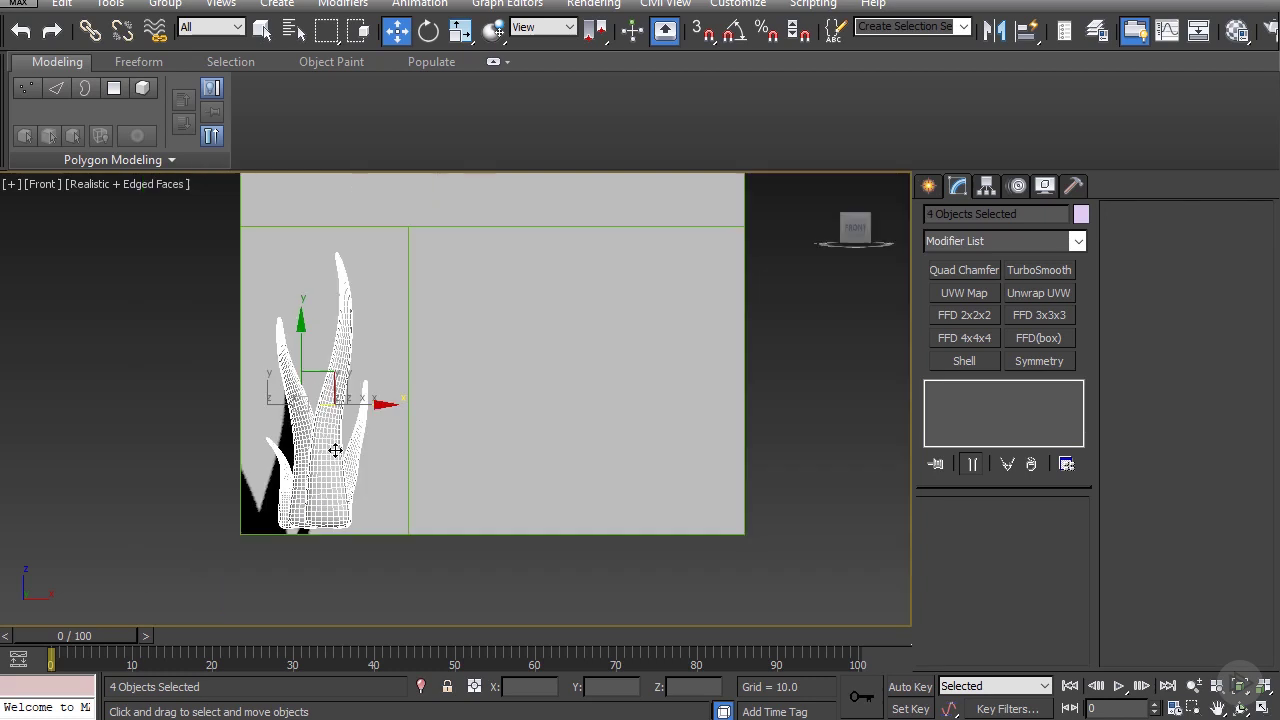
middle_click_drag(339, 431, 312, 432)
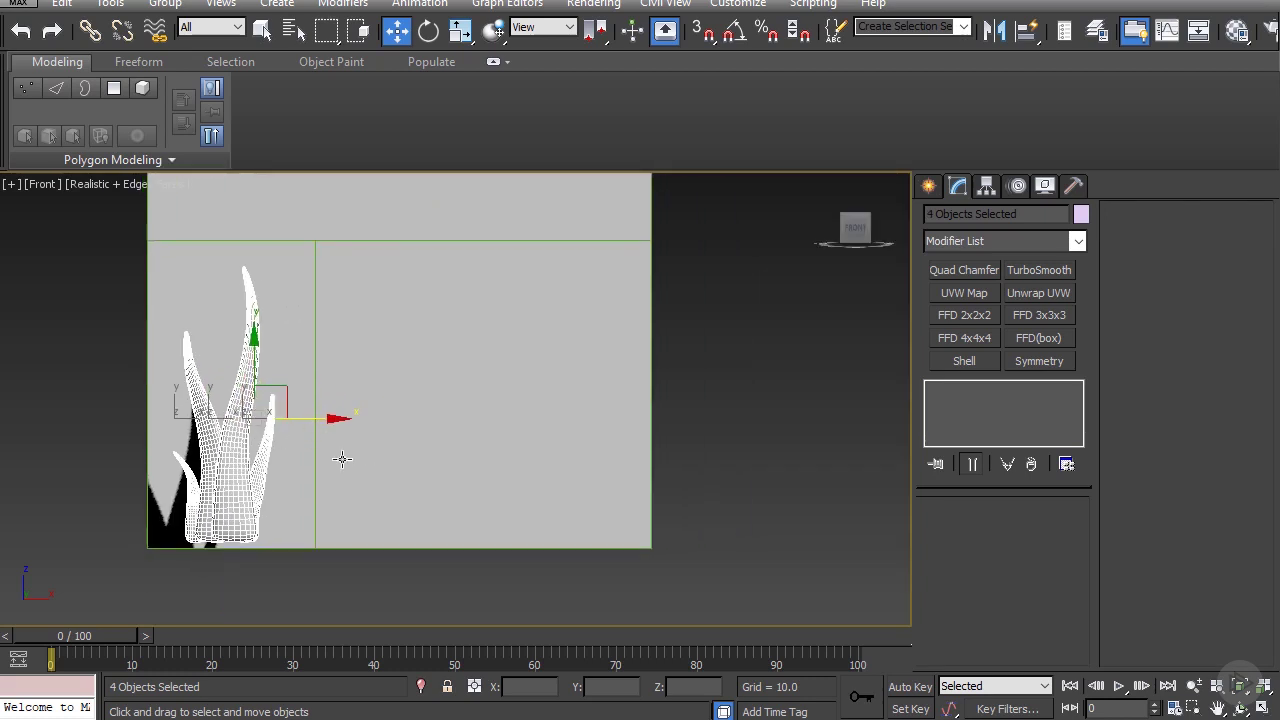
scroll(318, 487, "down", 2)
left_click_drag(310, 479, 534, 474, "shift")
key("Return")
- Shift the copied cluster's two left blades farther left and clone its tall blade into the gap at about X 205.1
scroll(429, 472, "up", 2)
left_click(491, 521)
middle_click_drag(527, 500, 519, 416)
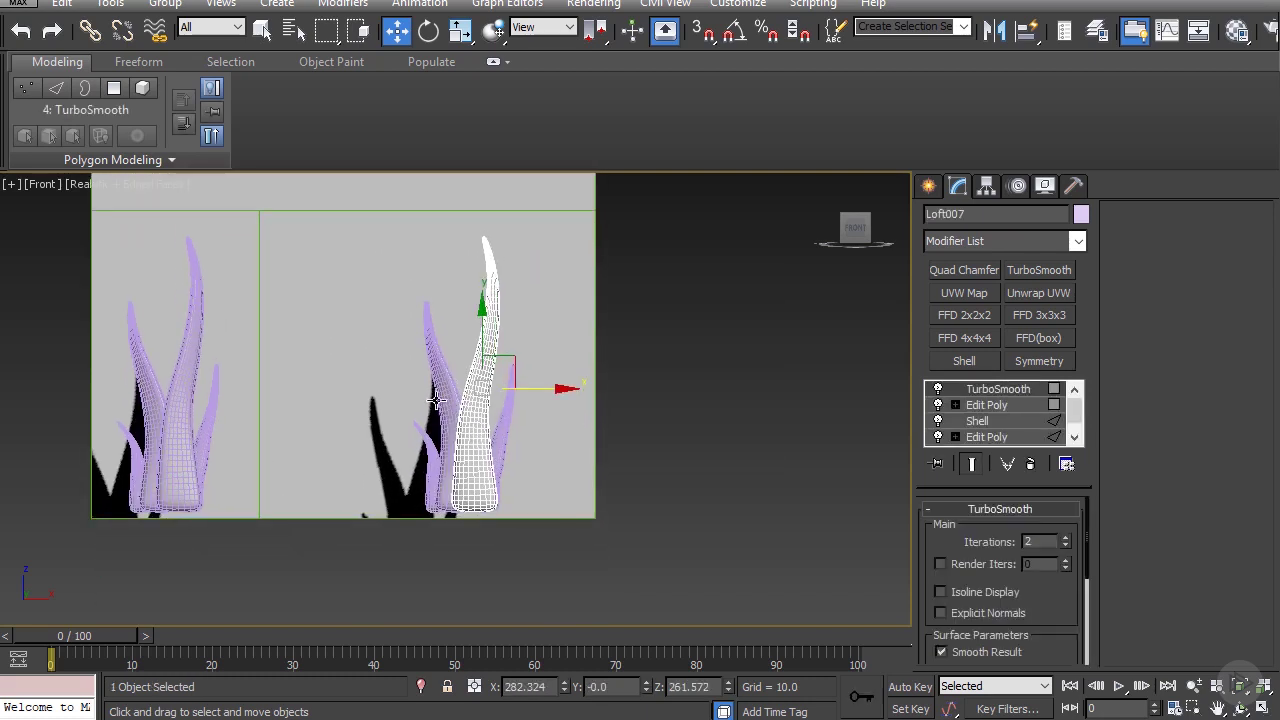
left_click(443, 406)
left_click(428, 460, "ctrl")
mouse_move(512, 389)
left_mouse_down()
mouse_move(449, 390)
mouse_move(497, 390)
left_mouse_up()
left_click(482, 416)
left_click(648, 441)
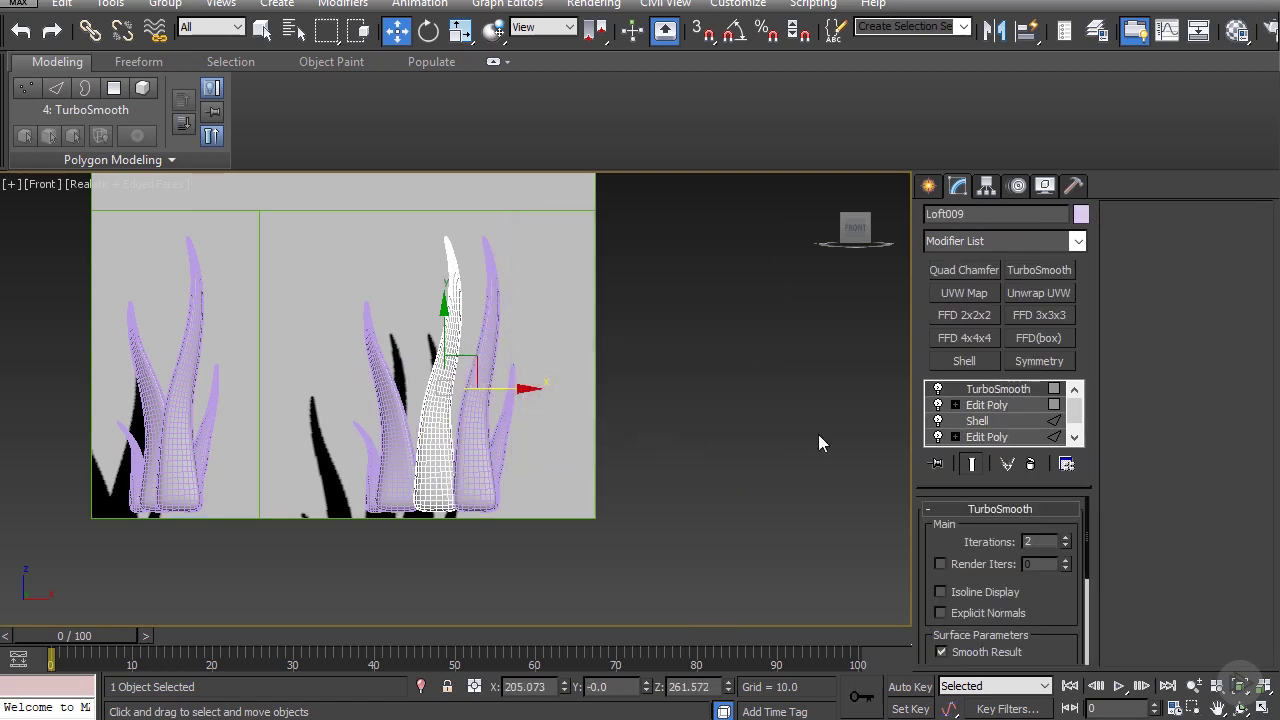
- Open the vertices of the new blade's loft path line for editing, accepting the topology warnings
scroll(955, 436, "down", 1)
scroll(947, 437, "down", 2)
left_click(953, 437)
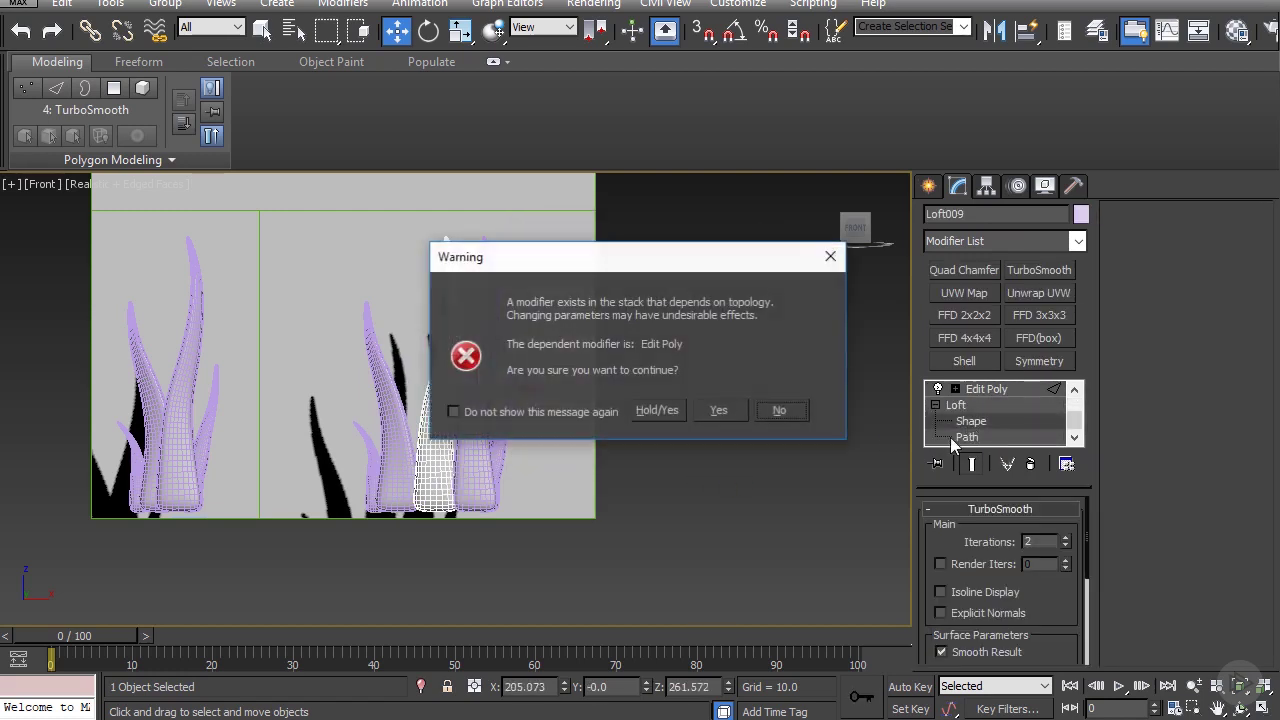
left_click(720, 411)
scroll(960, 425, "down", 2)
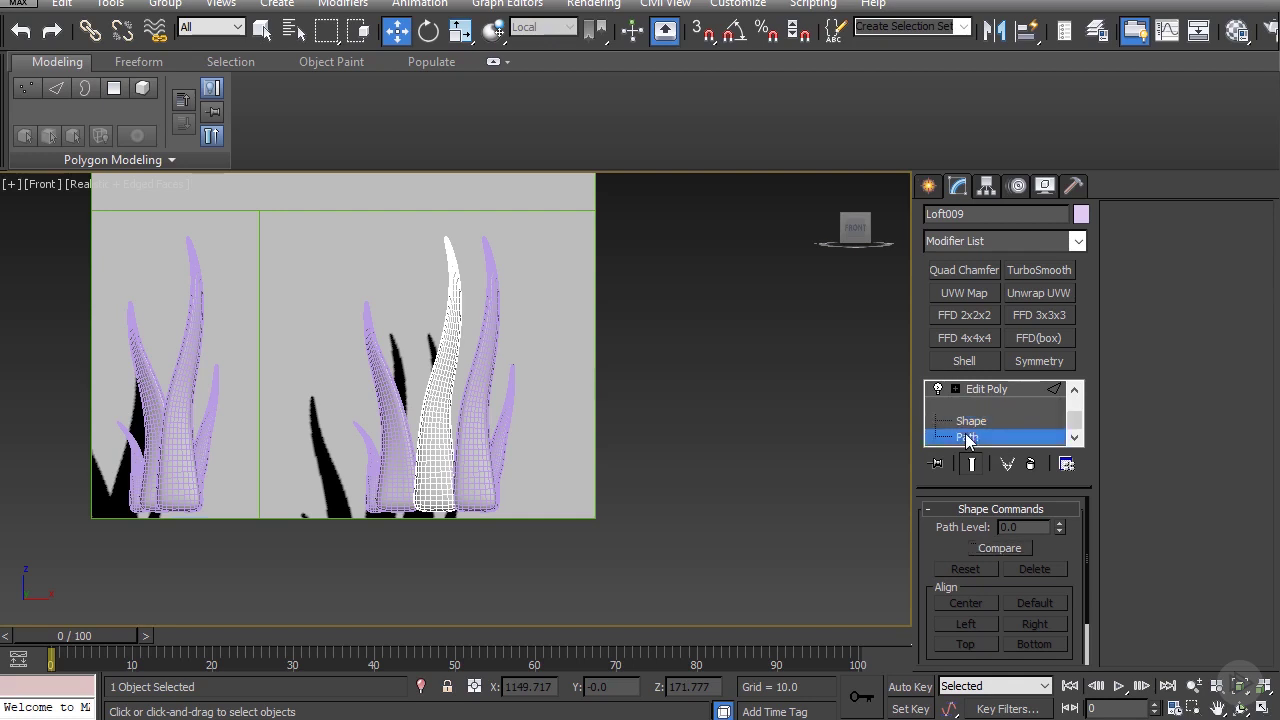
left_click(970, 422)
left_click(936, 437)
scroll(966, 441, "down", 3)
left_click(972, 407)
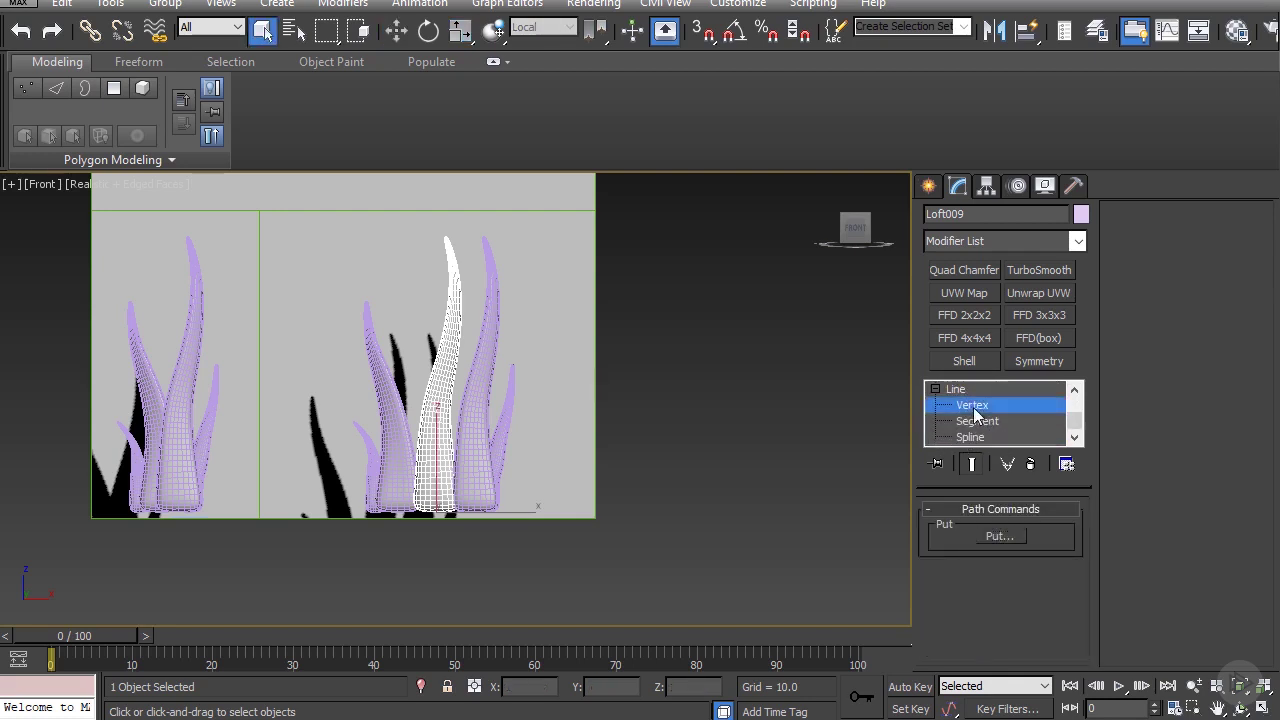
left_click(702, 409)
- Bend the new blade leftward by moving and rotating its path's tip vertex and shifting the middle vertex left
left_click_drag(394, 214, 452, 295)
key("w")
key("e")
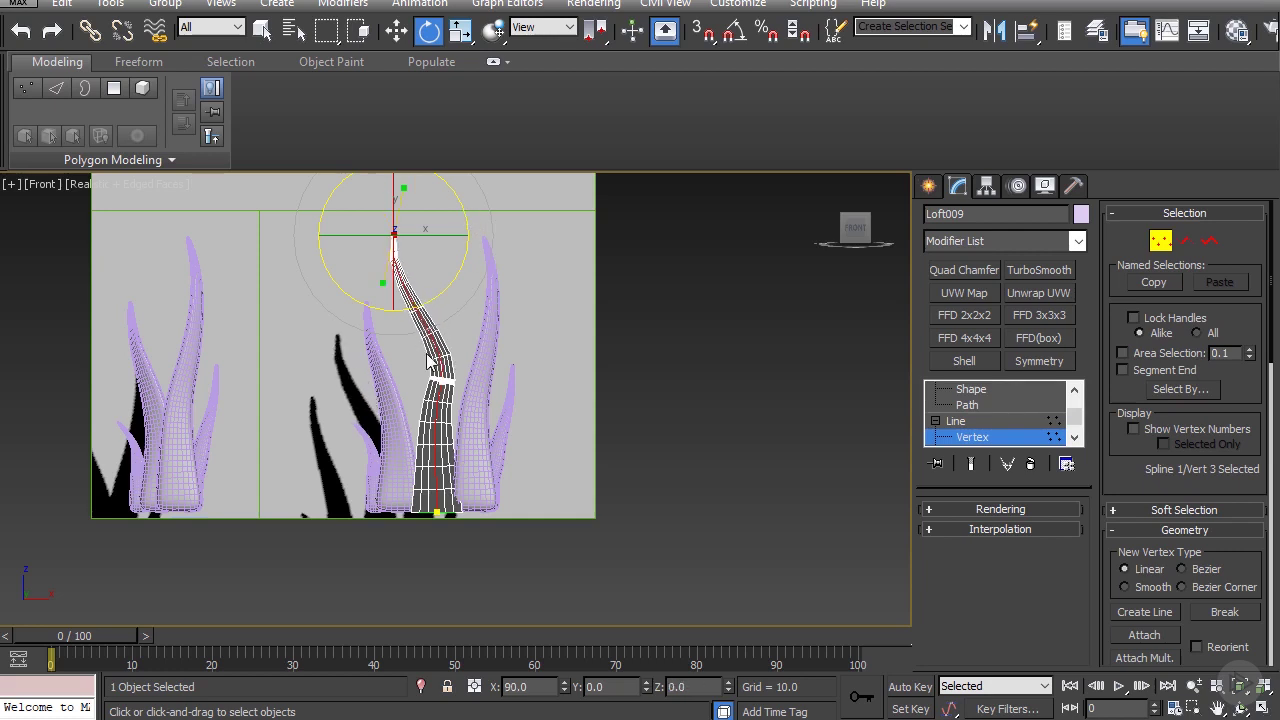
scroll(474, 363, "up", 2)
left_click_drag(425, 350, 427, 397)
key("w")
key("e")
- Move the path's base vertex slightly left and the middle vertex to about X 125.7, Z 275.3
left_click_drag(474, 617, 384, 547)
key("w")
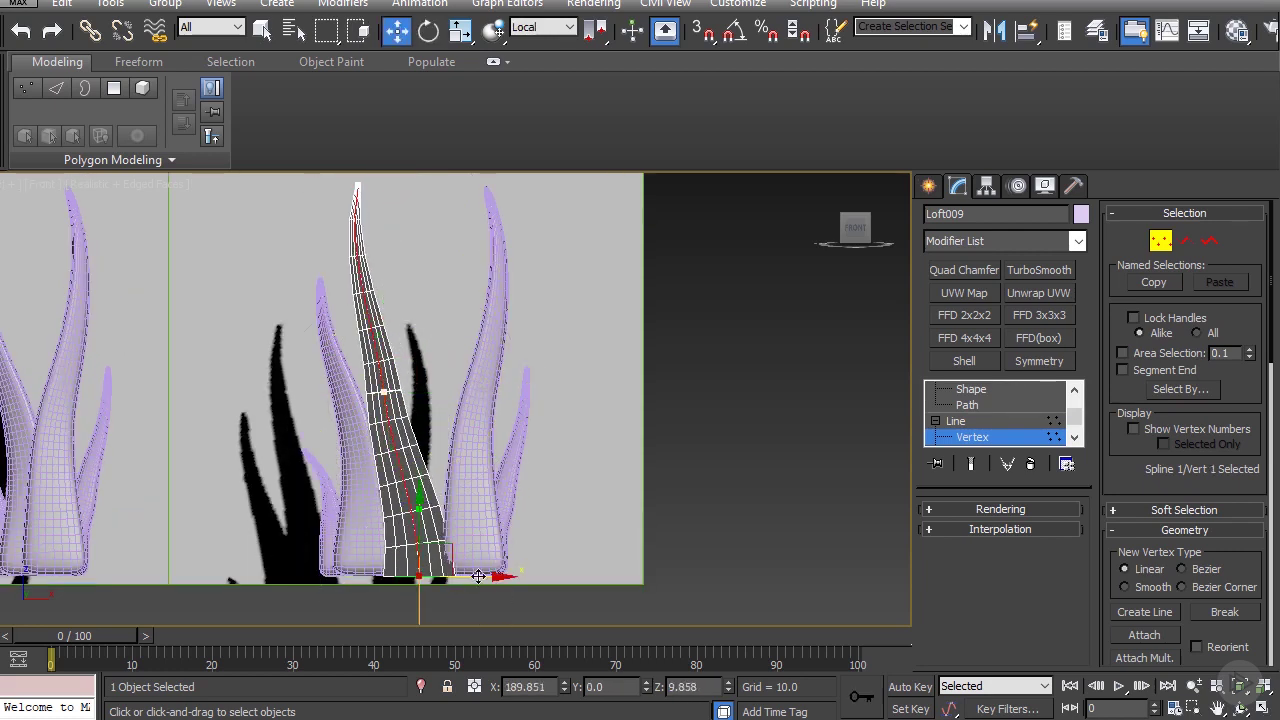
left_click_drag(479, 577, 464, 576)
left_click(378, 393)
key("e")
key("r")
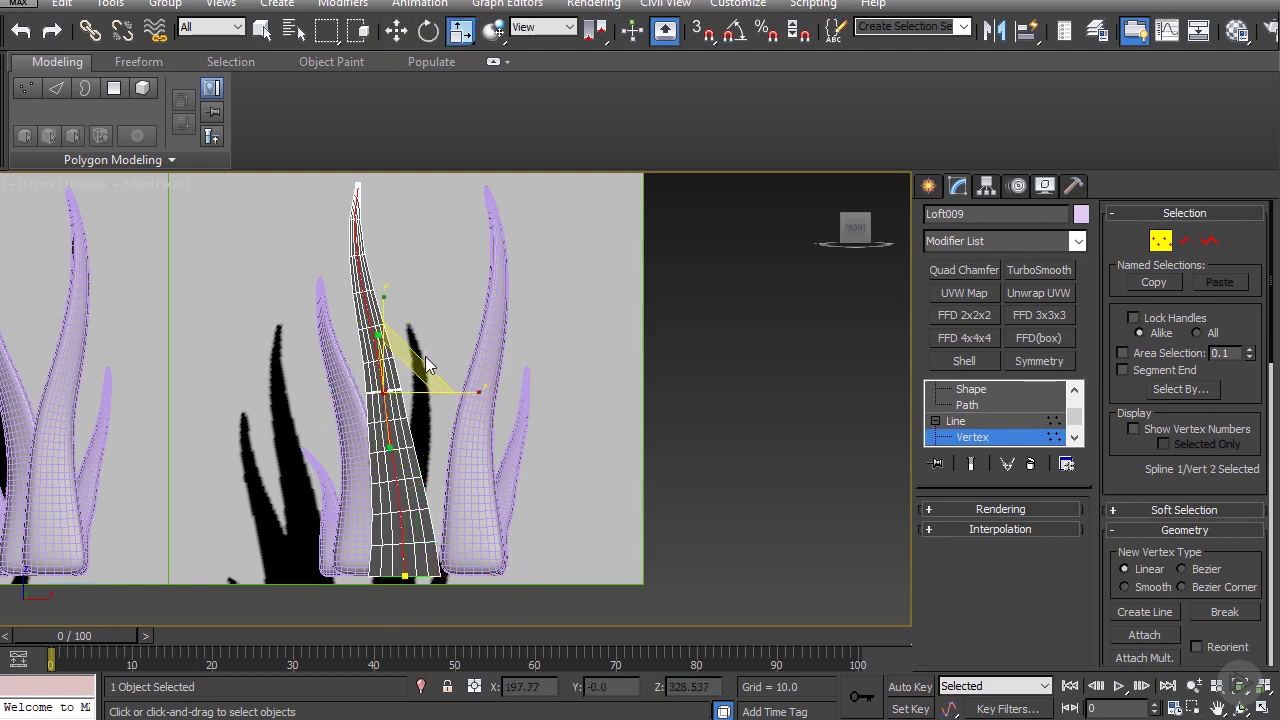
key("w")
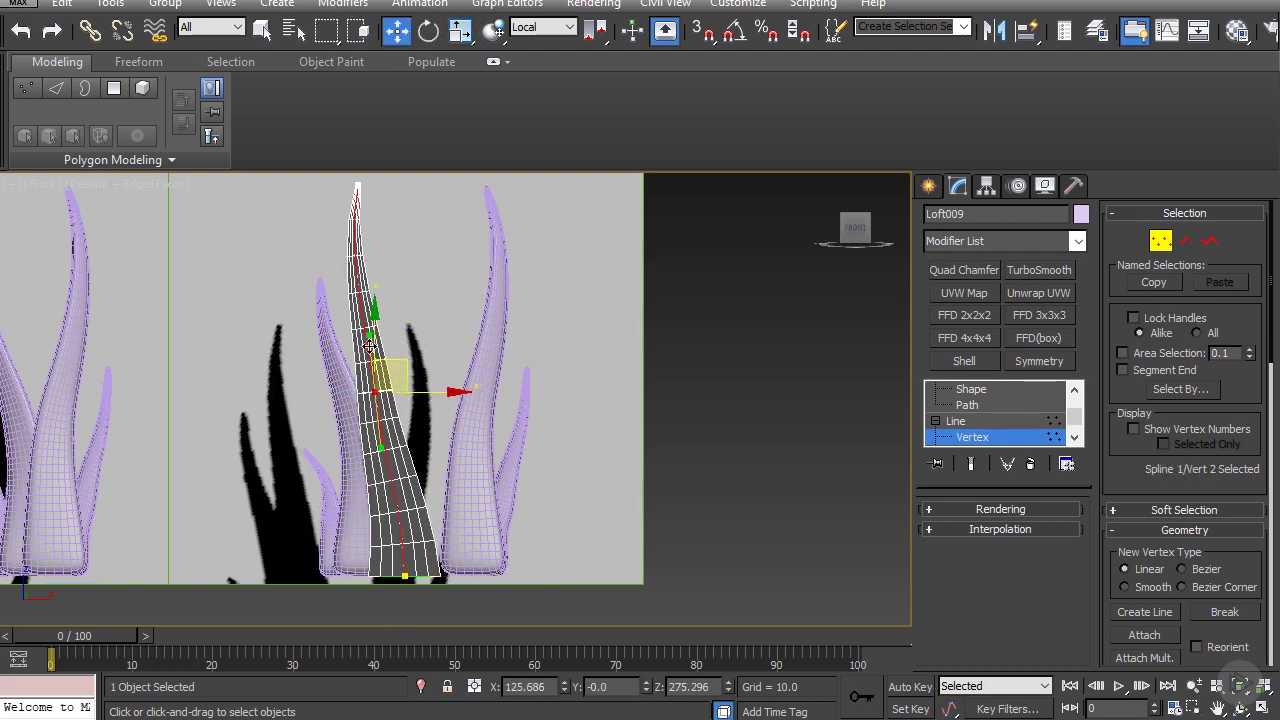
- Move the path's middle vertex to about X 128.6 and shift the base vertex slightly left to about X 158.2
middle_click_drag(332, 170, 392, 264)
left_click_drag(457, 280, 482, 393)
scroll(441, 403, "down", 4)
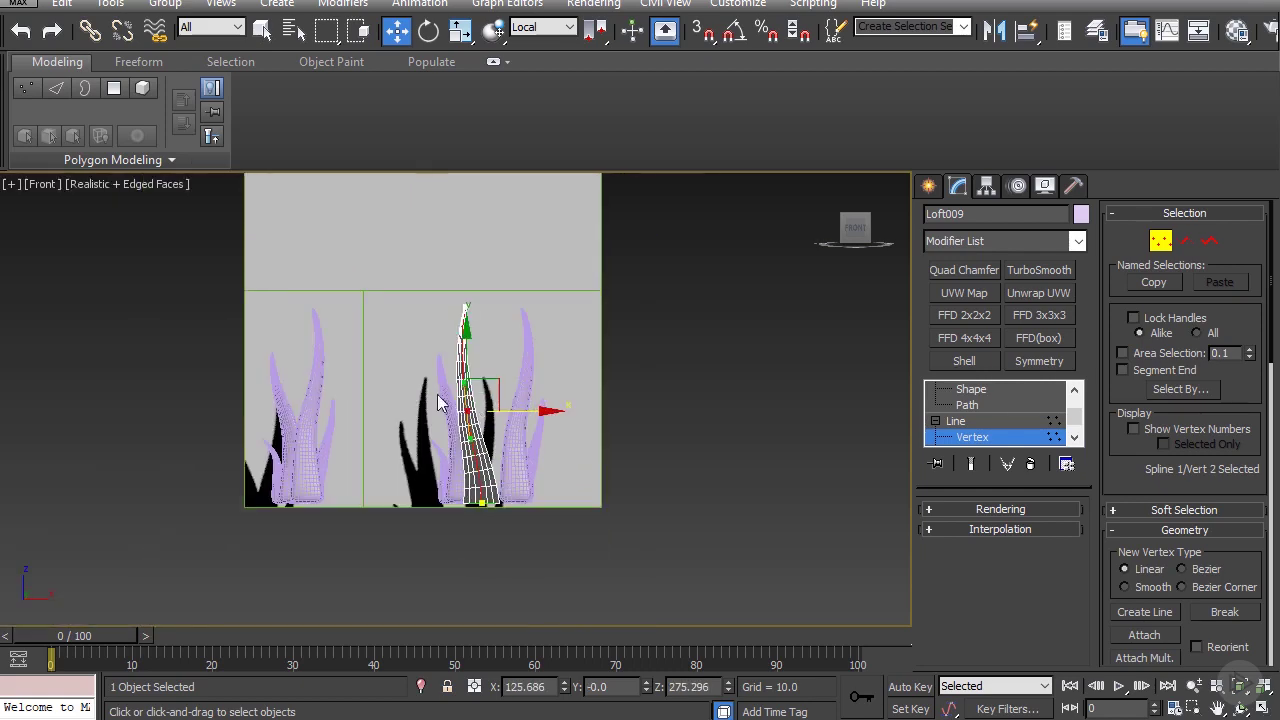
scroll(502, 429, "up", 5)
scroll(502, 429, "down", 4)
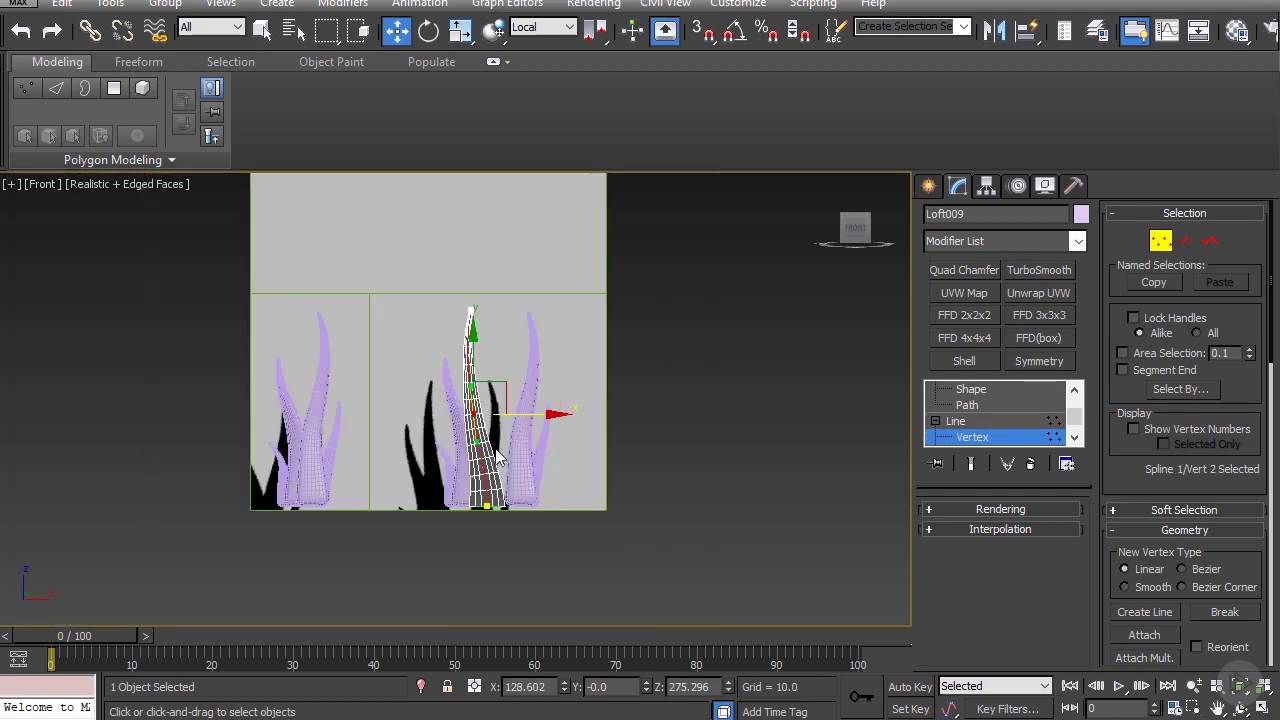
scroll(500, 430, "up", 2)
left_click_drag(516, 539, 512, 539)
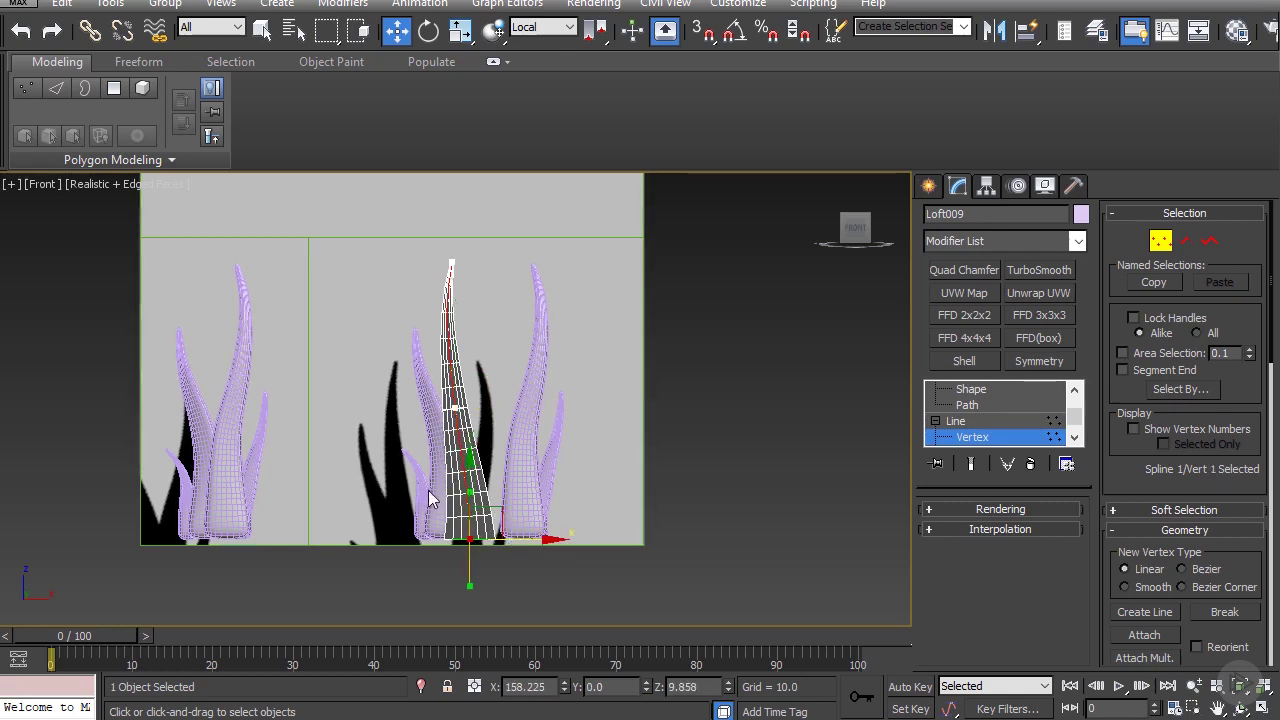
- Shift the path's tip vertex left to about X 106.1
middle_click_drag(440, 407, 447, 428)
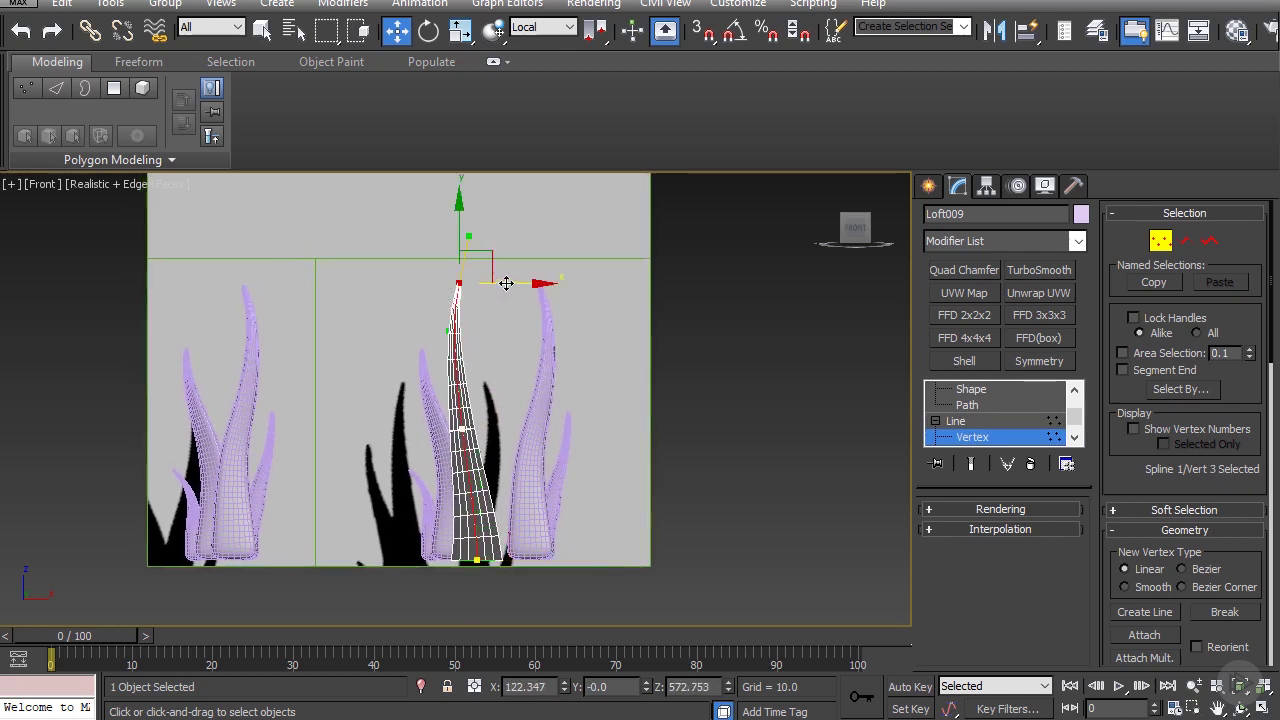
left_click_drag(506, 283, 454, 388)
middle_click_drag(474, 420, 461, 366)
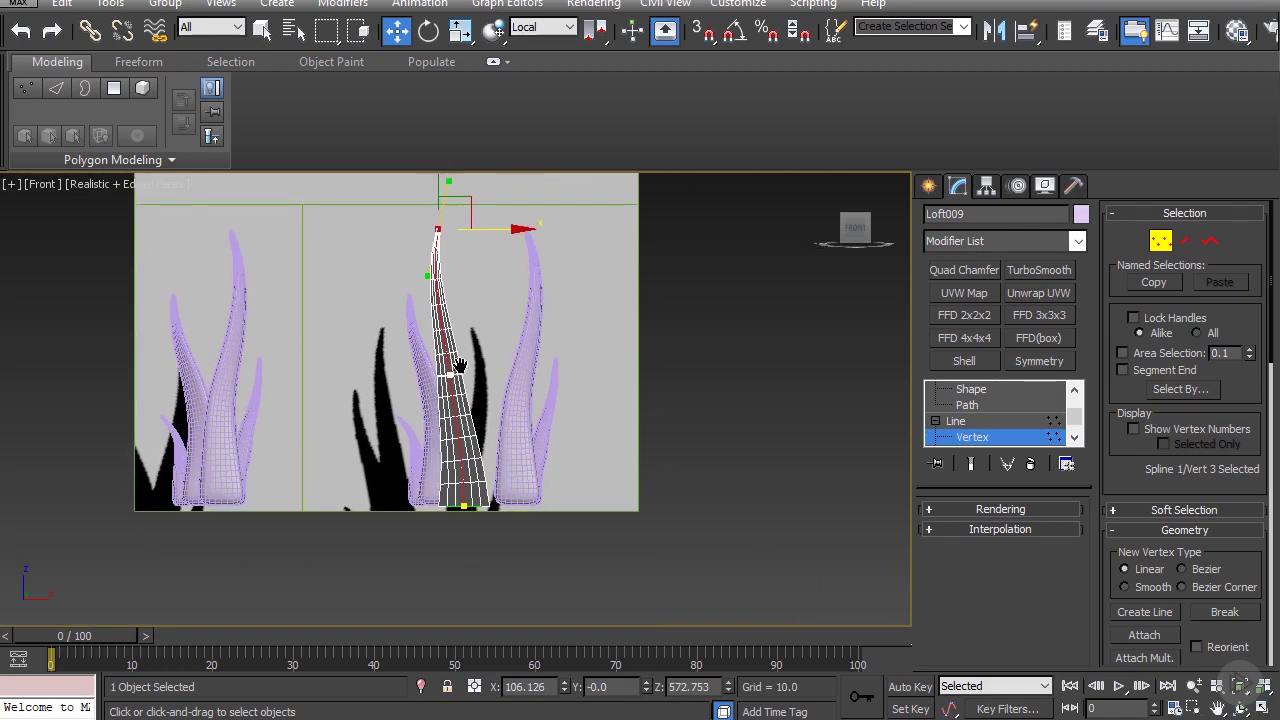
- Scale the path's middle vertex and move the base vertex slightly farther left
left_click(449, 372)
key("r")
left_click_drag(426, 420, 475, 462)
scroll(975, 420, "up", 5)
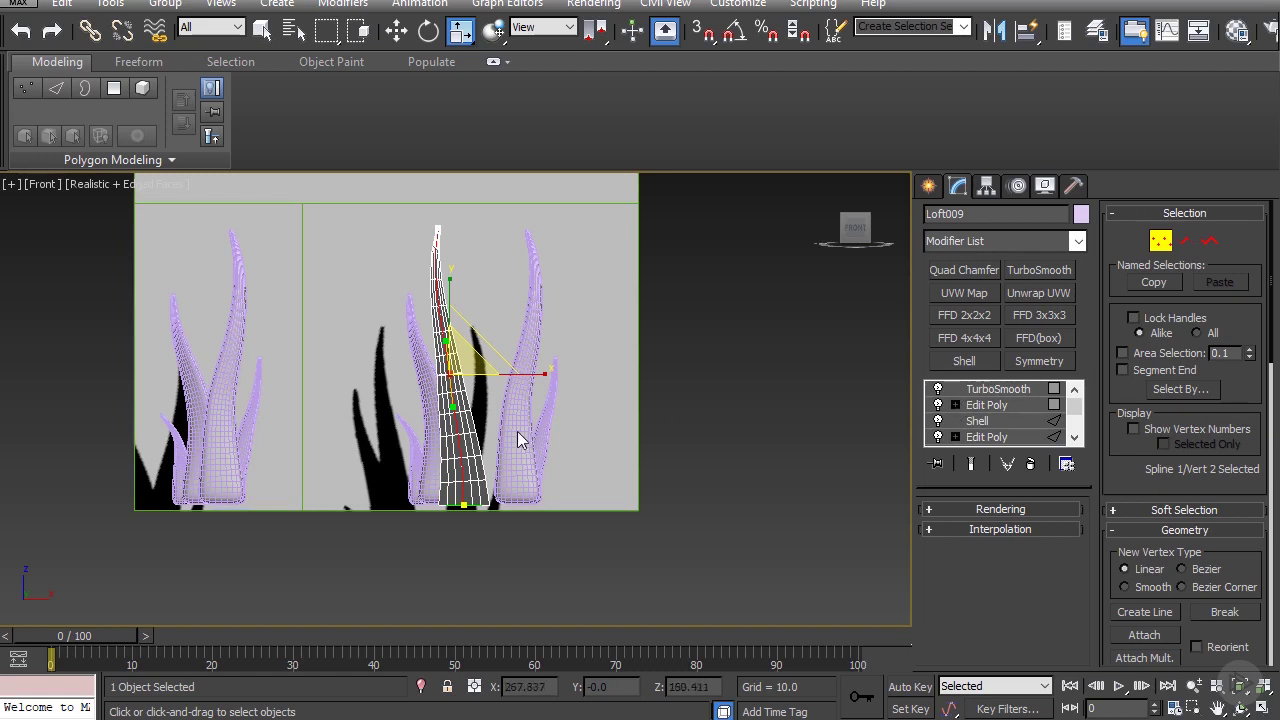
scroll(484, 446, "up", 1)
left_click(456, 531)
key("w")
mouse_move(516, 531)
left_mouse_down()
mouse_move(488, 531)
mouse_move(506, 531)
left_mouse_up()
scroll(684, 438, "down", 2)
left_click(700, 432)
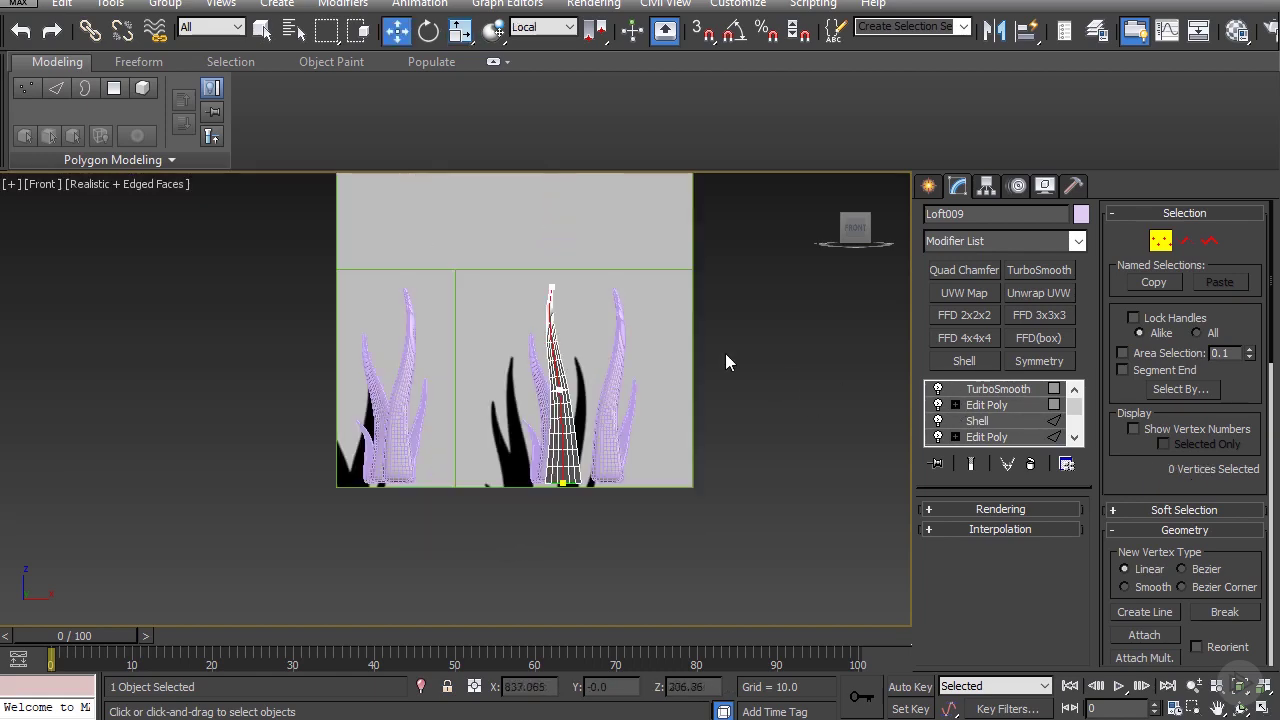
- Rotate the path's tip vertex and lower it so the blade is shorter than its tall neighbour
scroll(564, 275, "up", 3)
left_click_drag(604, 309, 557, 254)
key("e")
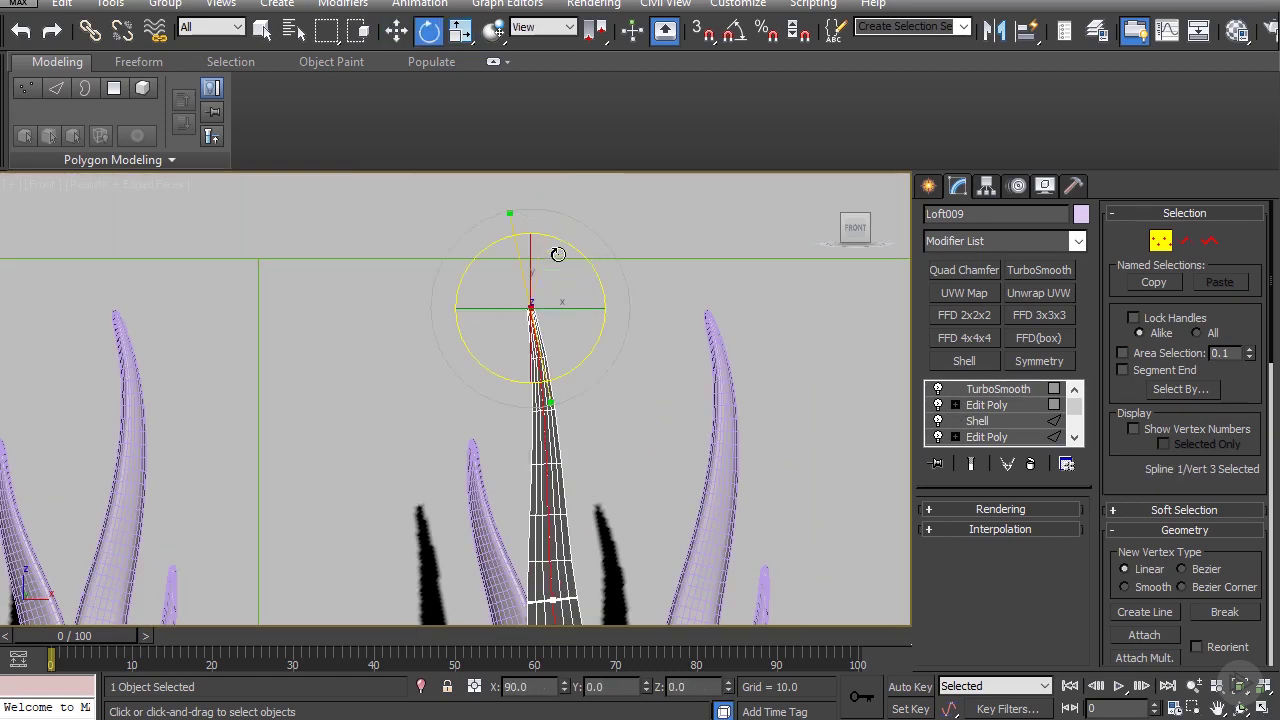
key("w")
left_click_drag(562, 299, 562, 303)
scroll(562, 303, "down", 3)
- Move the path's middle vertex to about X 152.9, Z 220.5 and scale its handles
left_click(553, 445)
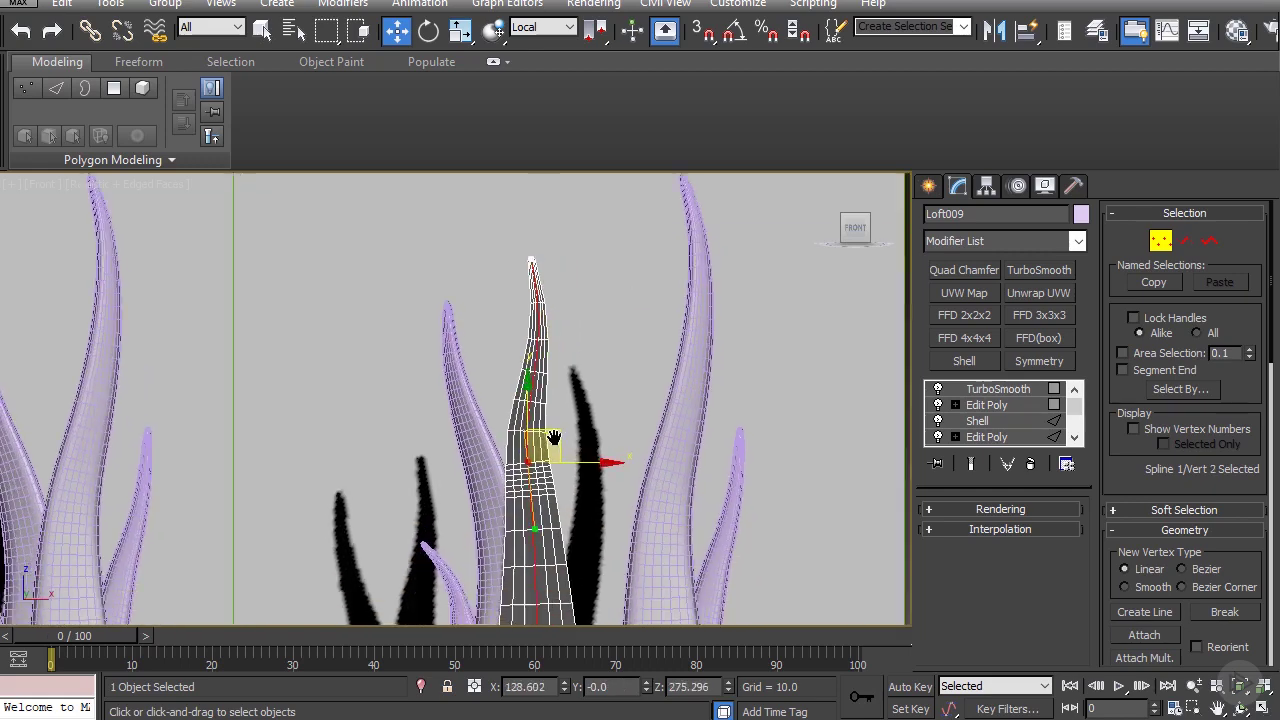
scroll(545, 371, "down", 3)
left_click_drag(545, 371, 547, 397)
key("r")
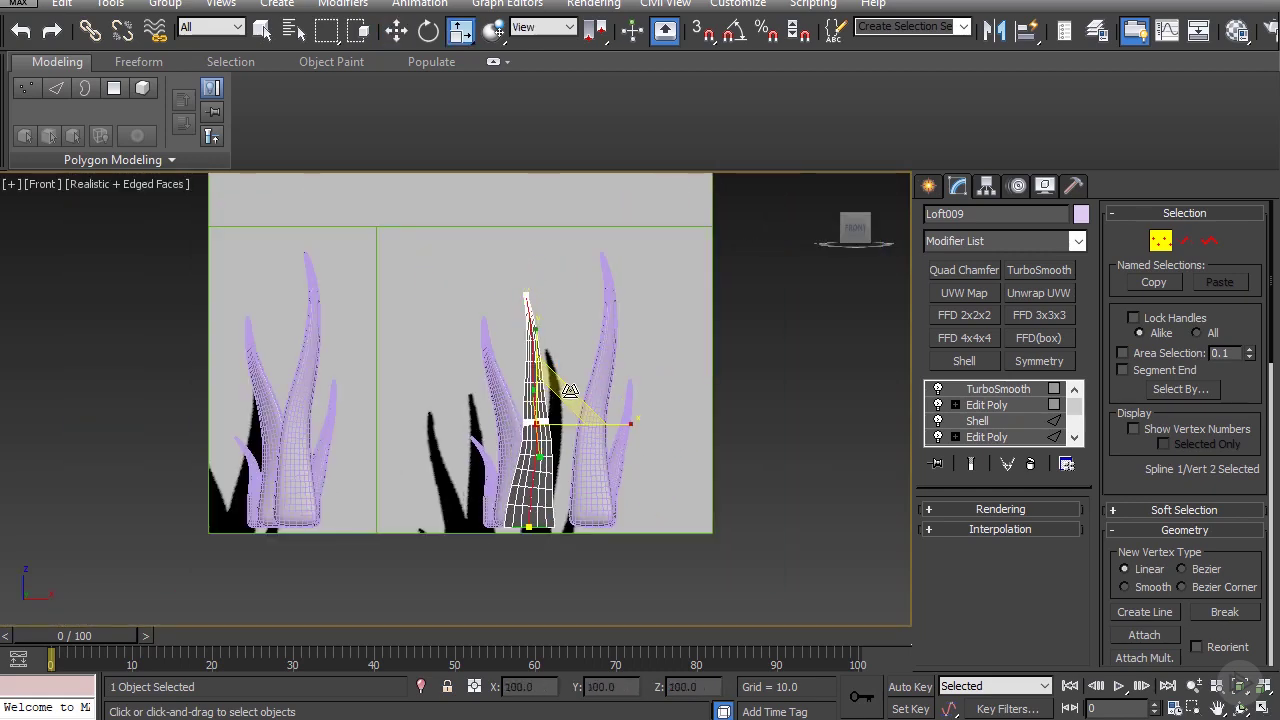
scroll(539, 437, "up", 2)
- Leave path editing and move the tall right blade to about X 220.3 and the small right blade to about X 244.6
left_click(990, 389)
left_click(640, 392)
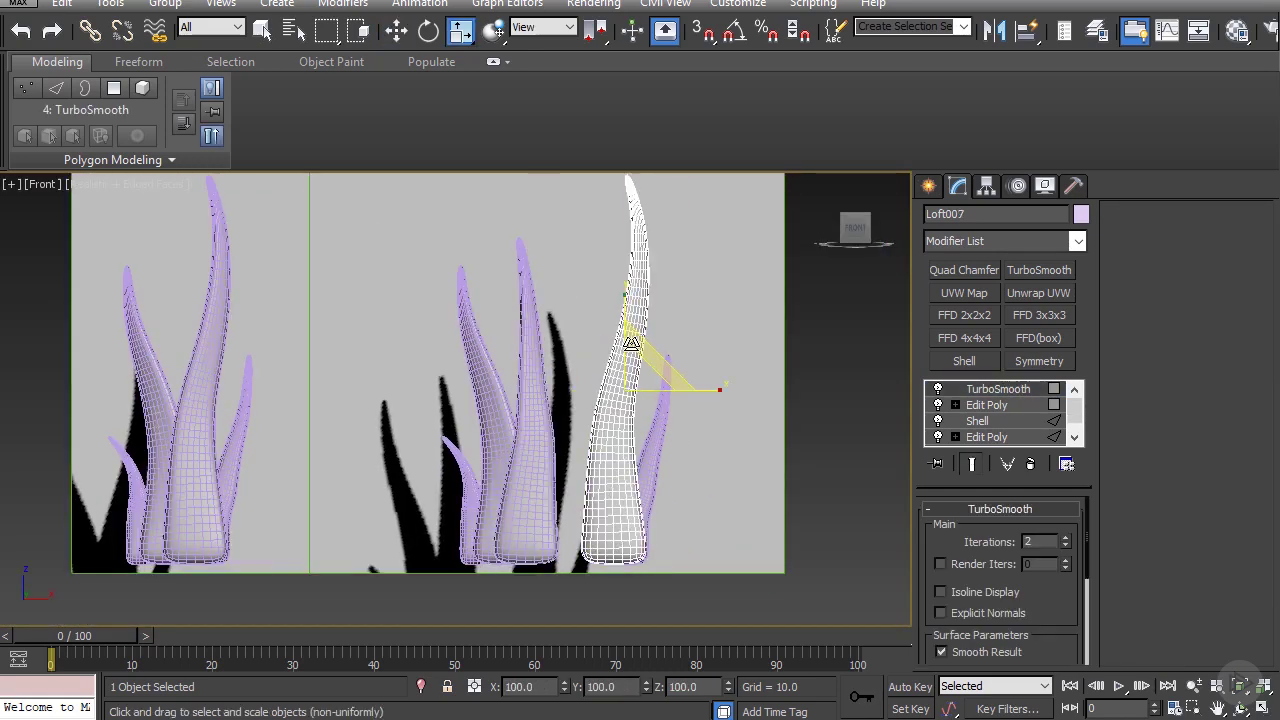
key("w")
left_click(643, 508)
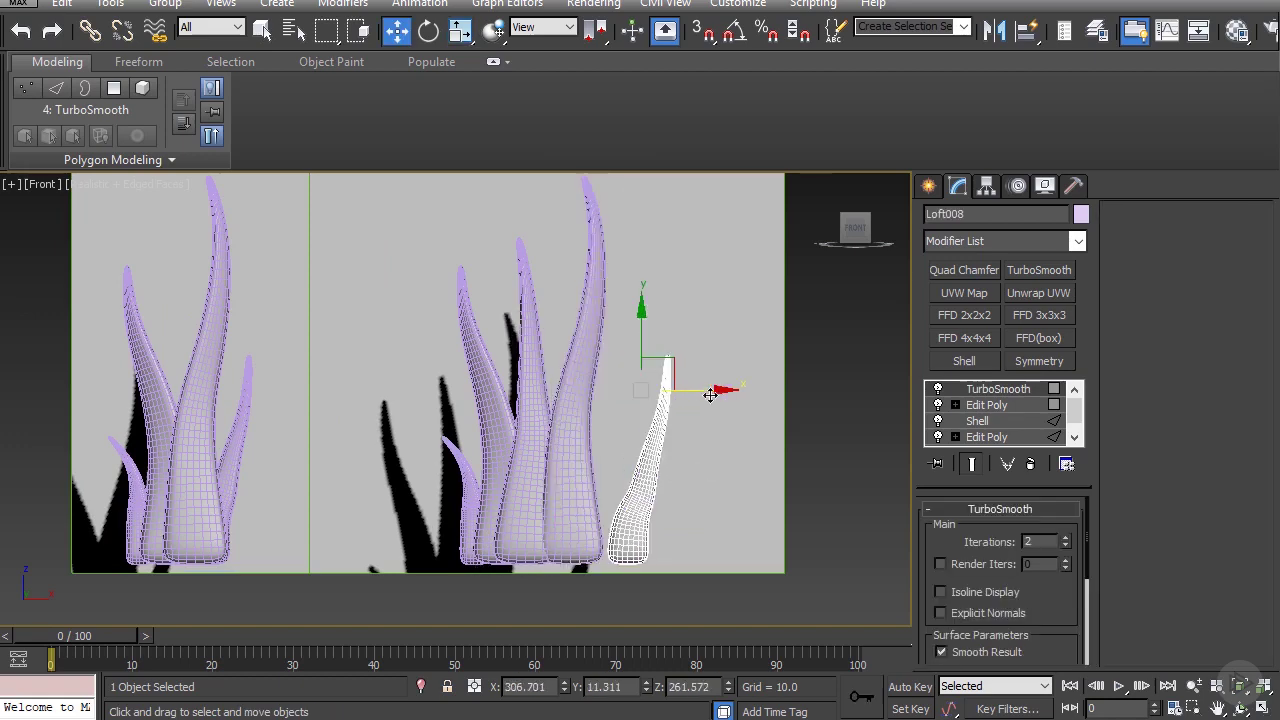
left_click_drag(708, 392, 660, 390)
left_click(726, 400)
- Reopen the centre blade's path vertices, raise the tip vertex slightly and move the middle vertex to about X 152.8, Z 233.9
left_click(525, 396)
scroll(975, 435, "down", 5)
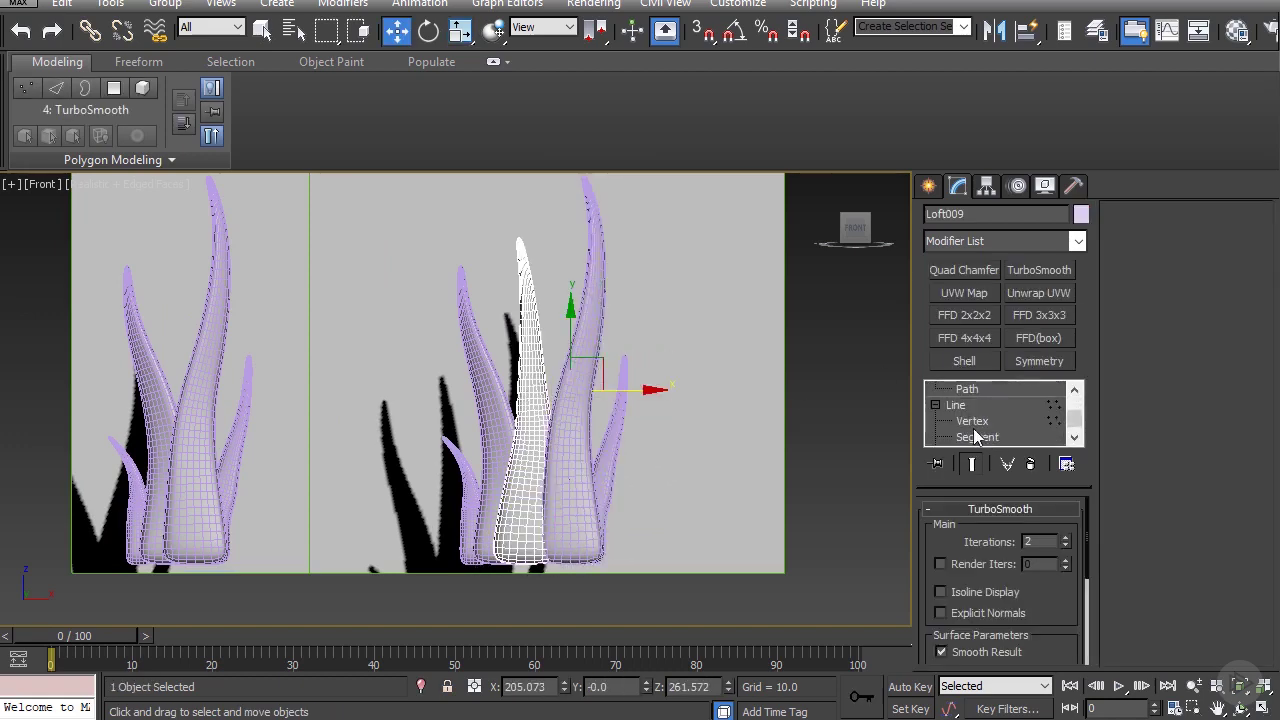
left_click(973, 421)
left_click(716, 410)
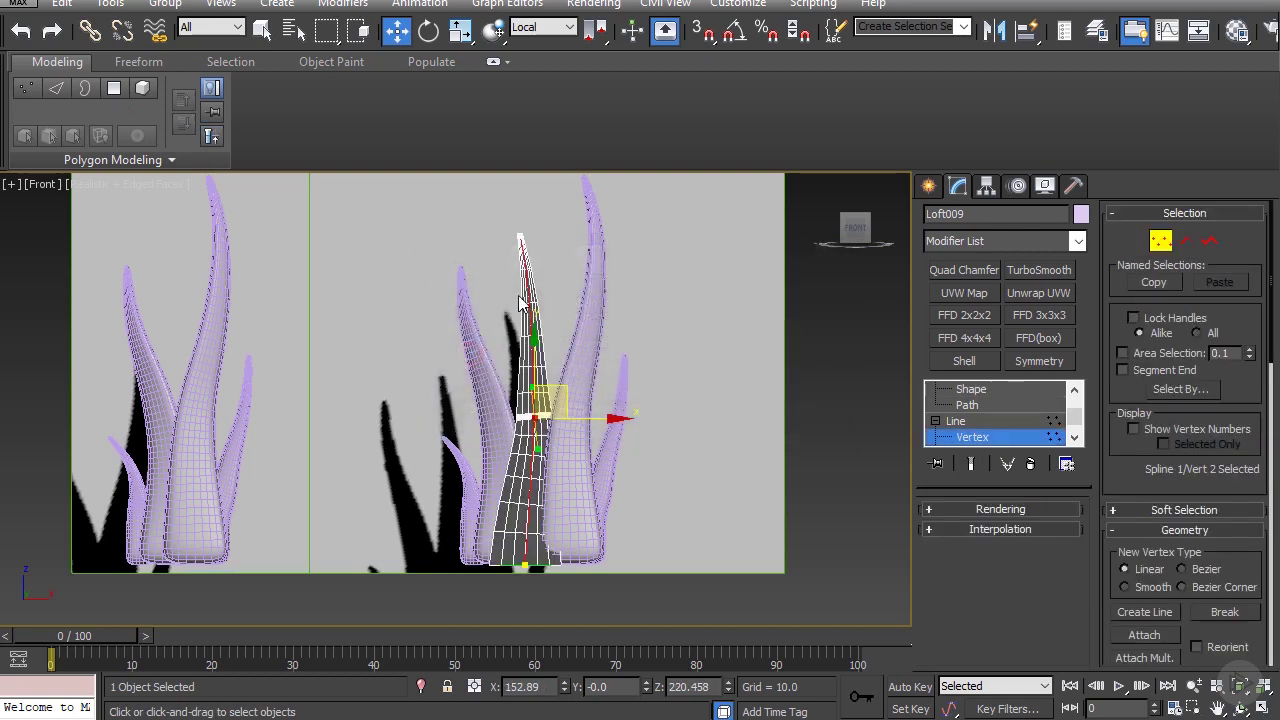
scroll(560, 385, "up", 4)
left_click_drag(568, 313, 563, 280)
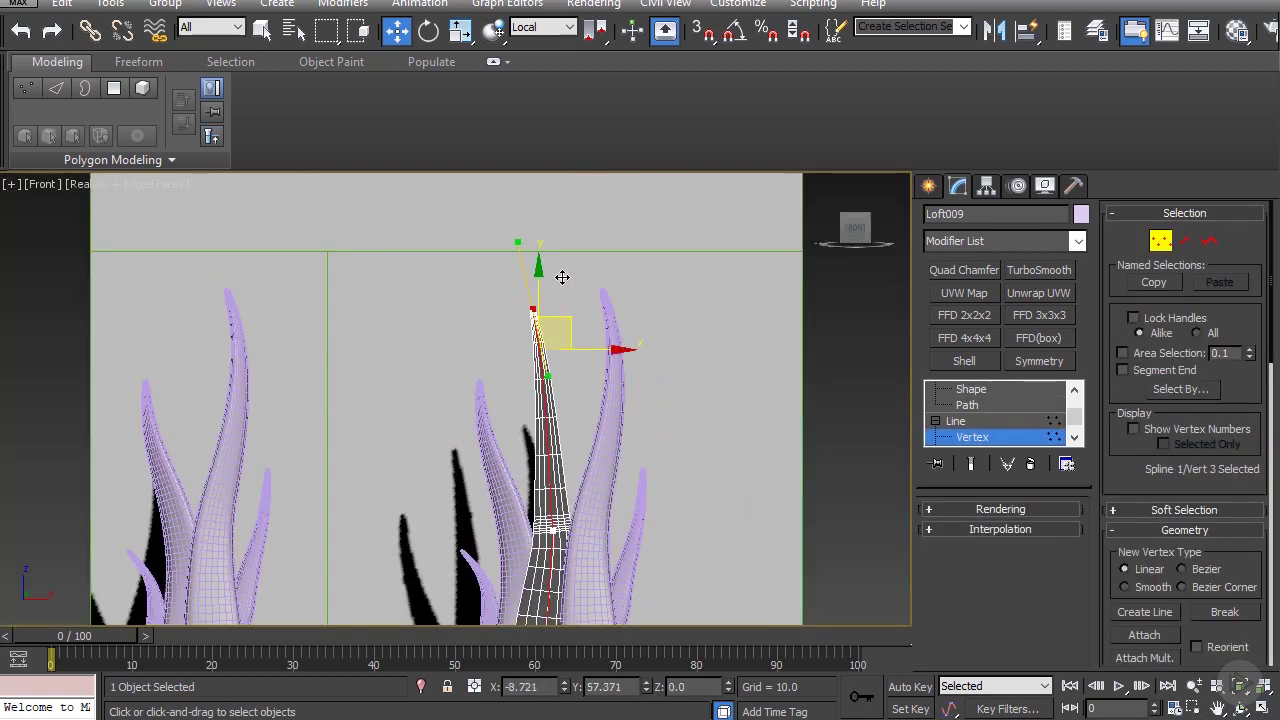
left_click(552, 528)
left_click_drag(582, 494, 581, 486)
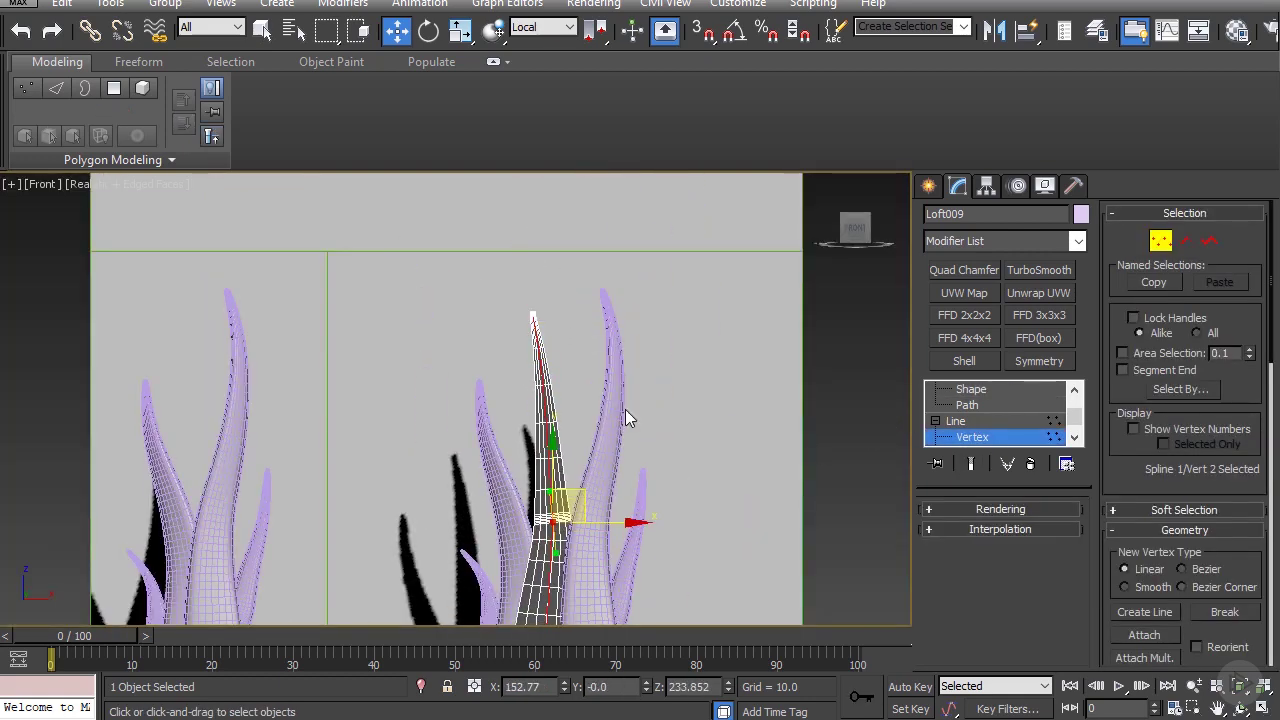
scroll(996, 410, "up", 3)
scroll(980, 430, "down", 4)
- Examine the path line's rendering and geometry settings and view the centre blade from an angle
left_click(962, 405)
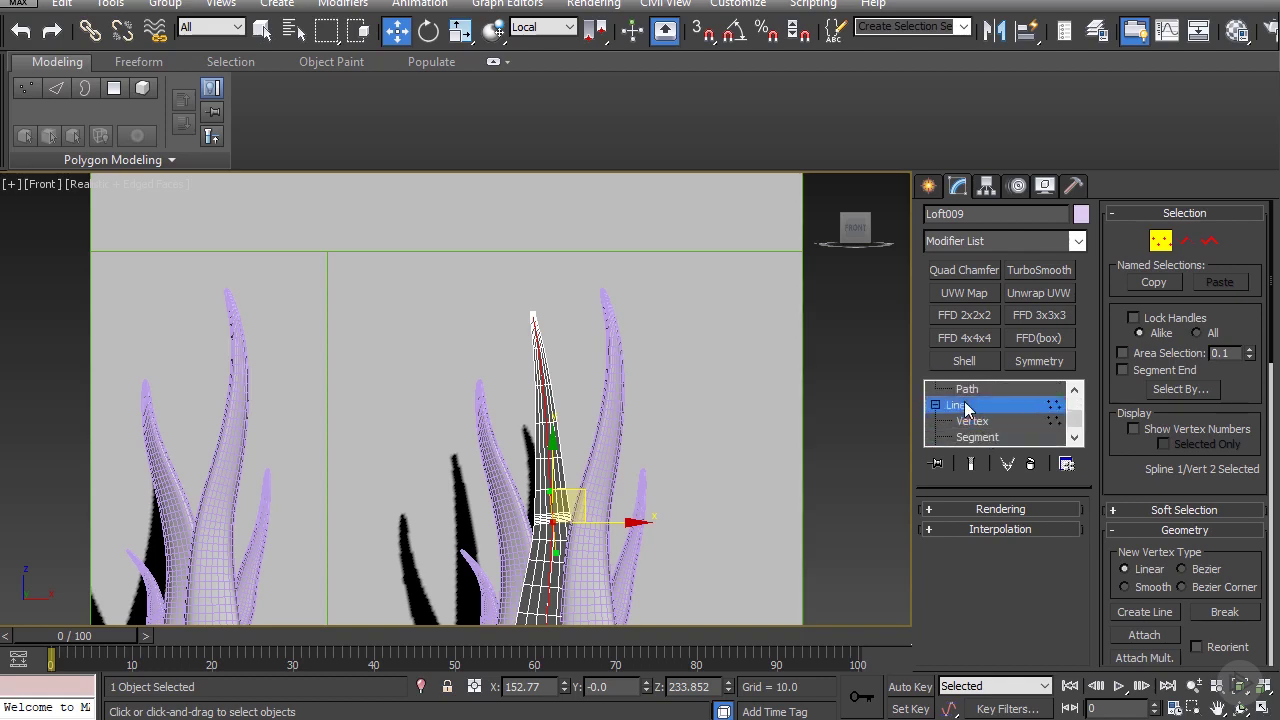
middle_click_drag(577, 424, 644, 308)
scroll(644, 308, "down", 2)
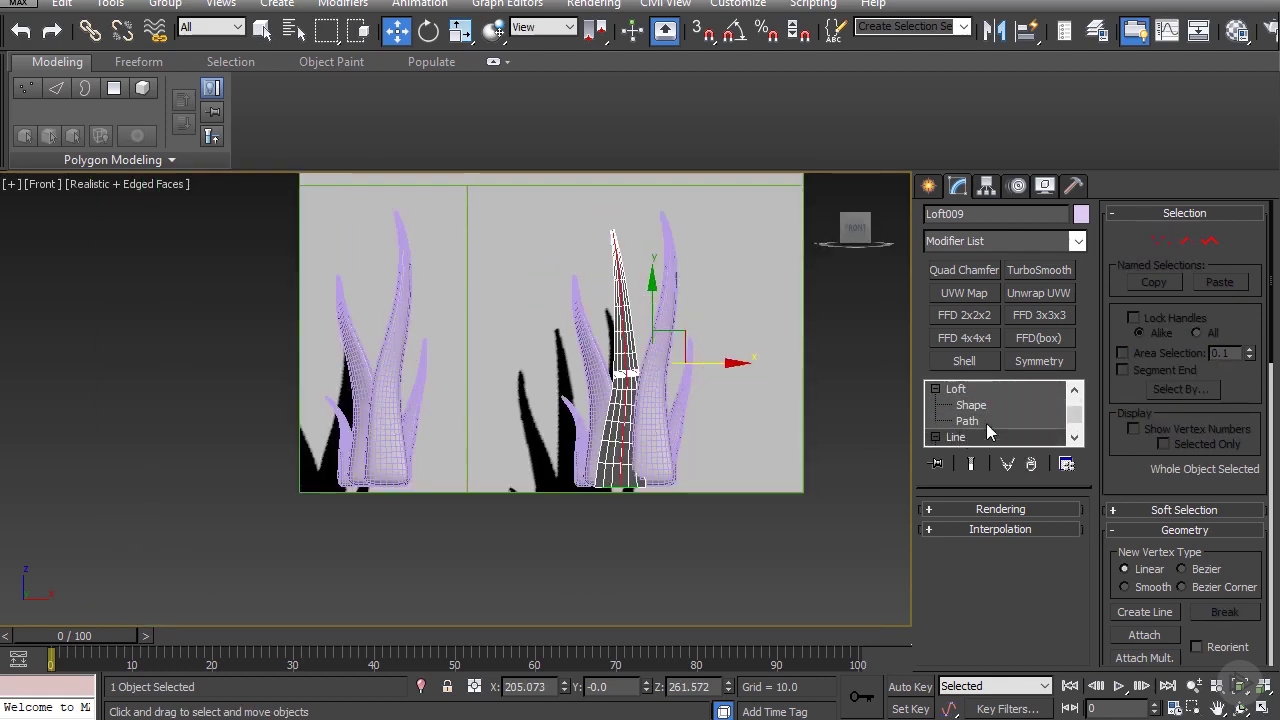
left_click(1000, 510)
scroll(1156, 522, "down", 4)
scroll(637, 408, "up", 3)
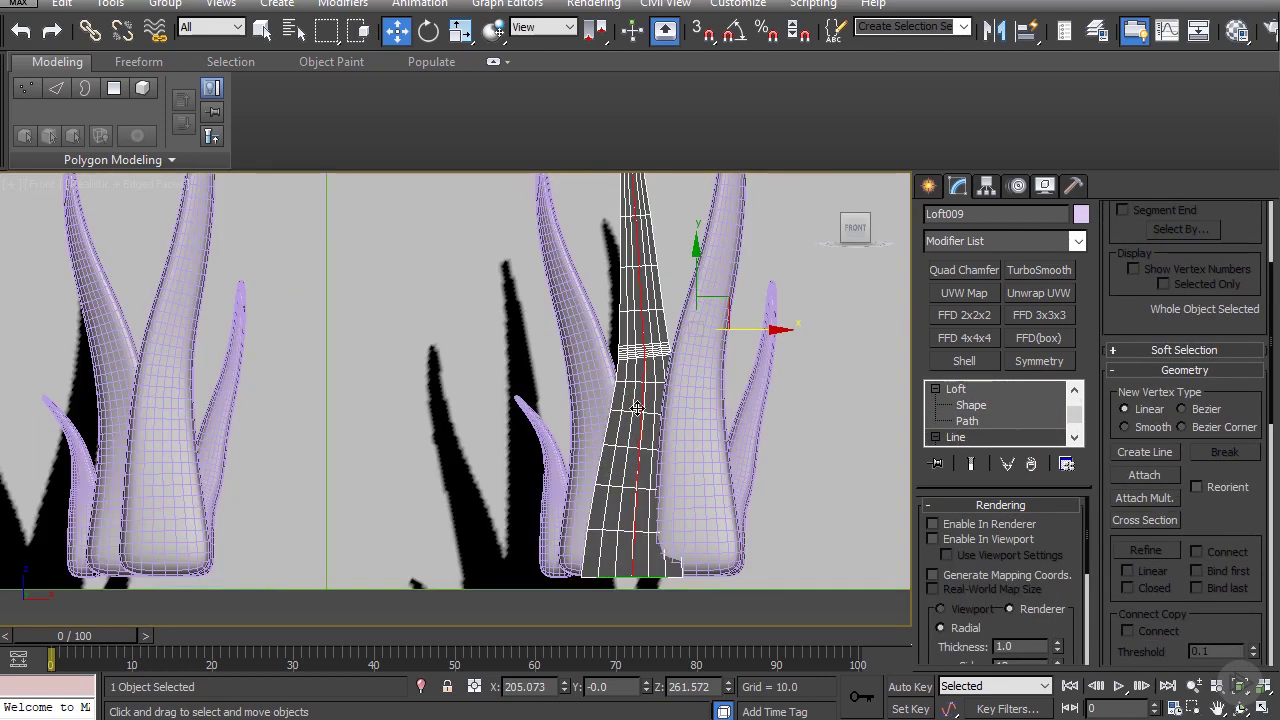
middle_click_drag(637, 408, 730, 390, "alt")
scroll(1184, 552, "down", 5)
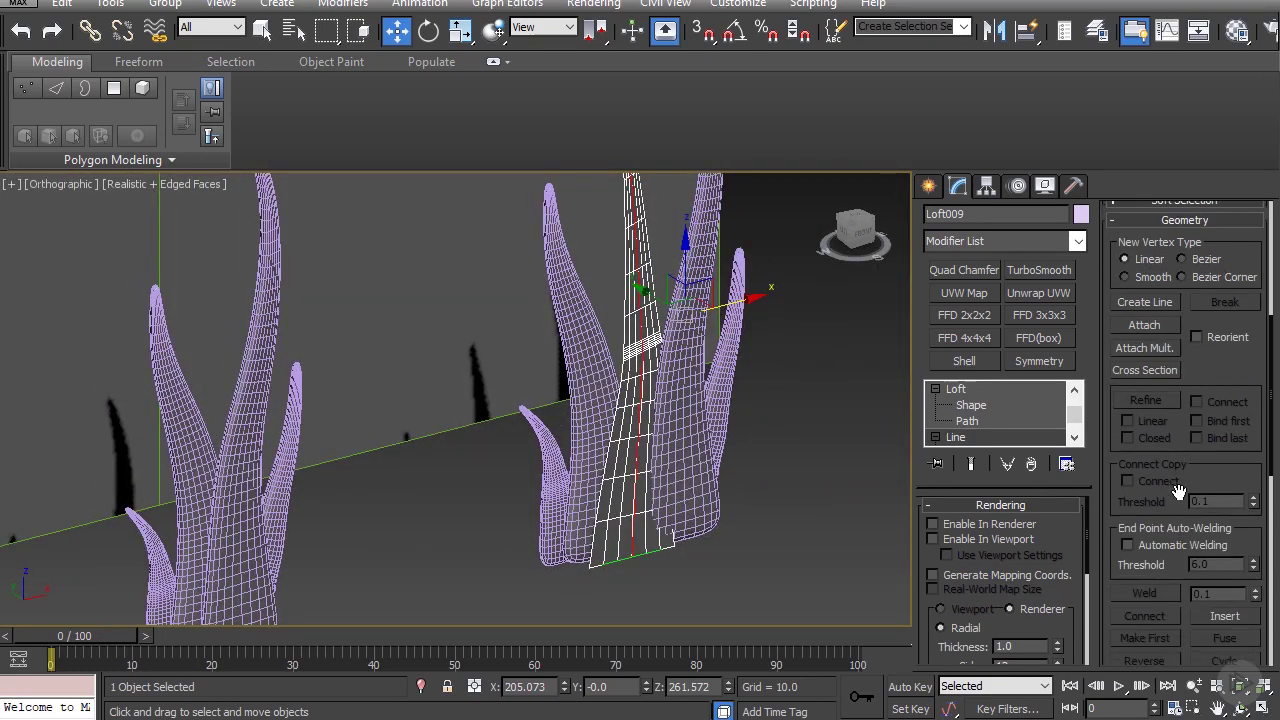
scroll(966, 409, "up", 3)
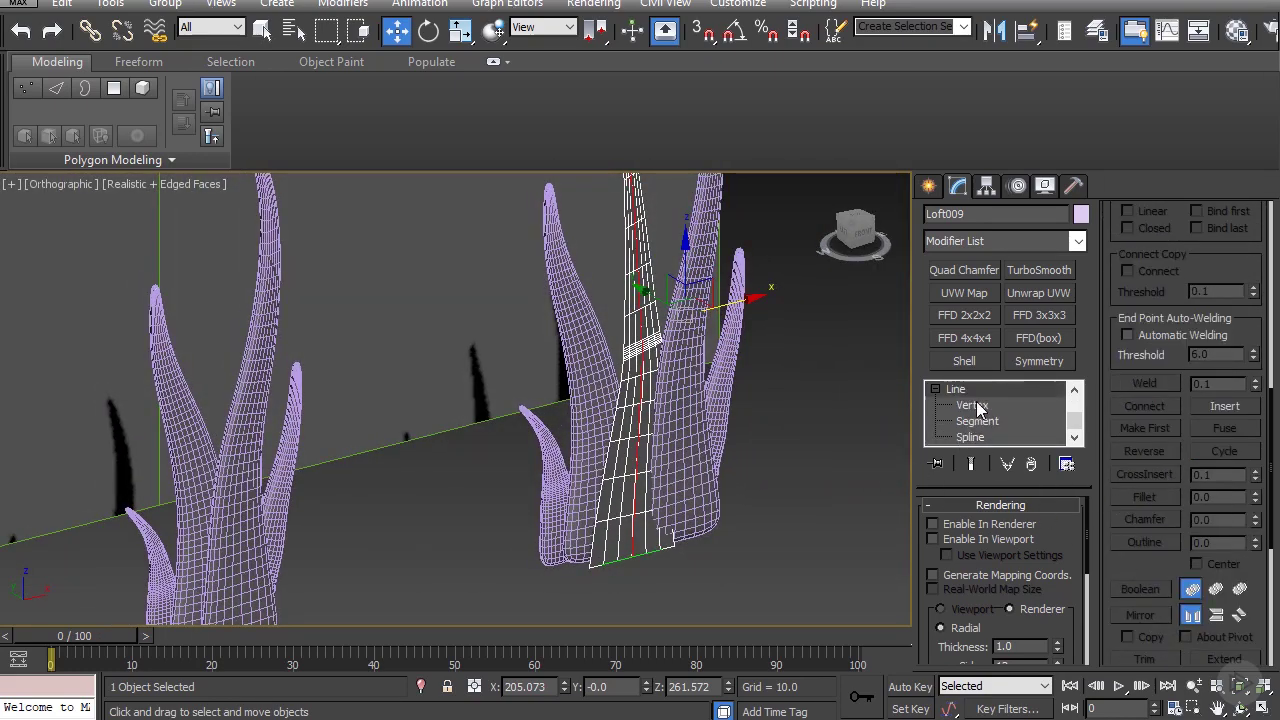
- Return to the centre blade's loft level, accepting the topology warning, and lower the end point of its Twist deformation curve
left_click(956, 438)
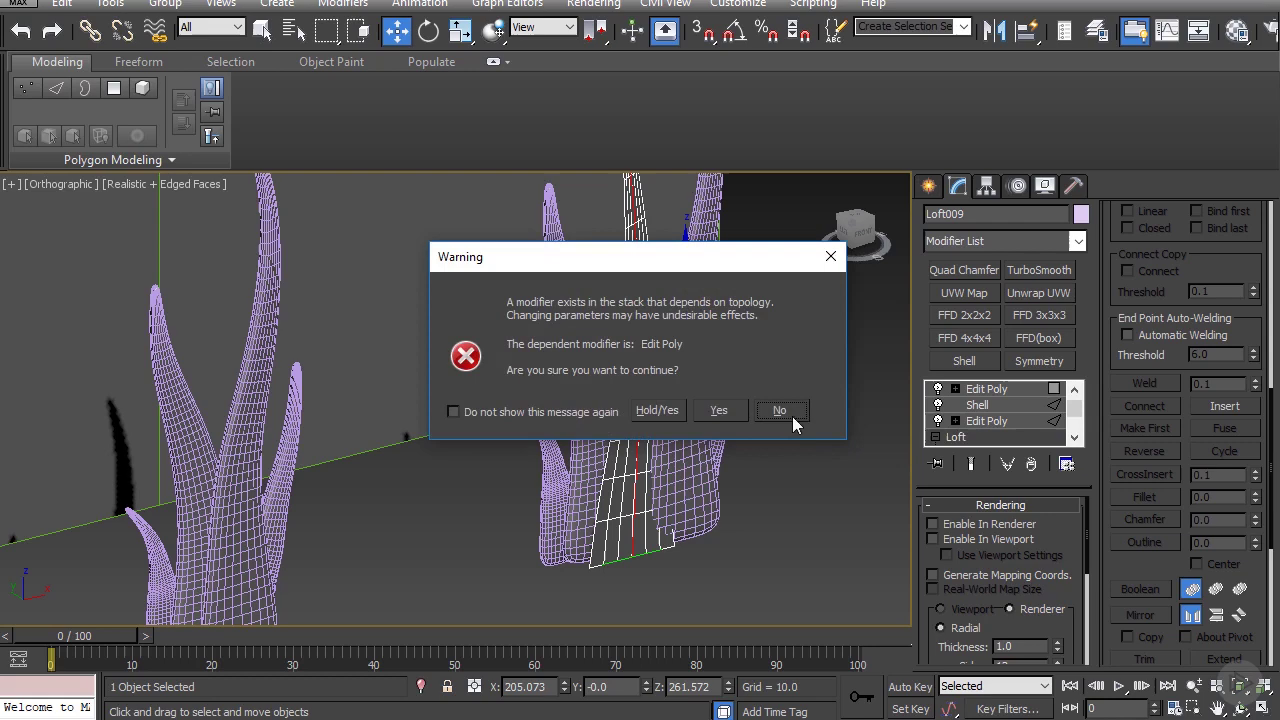
left_click(718, 411)
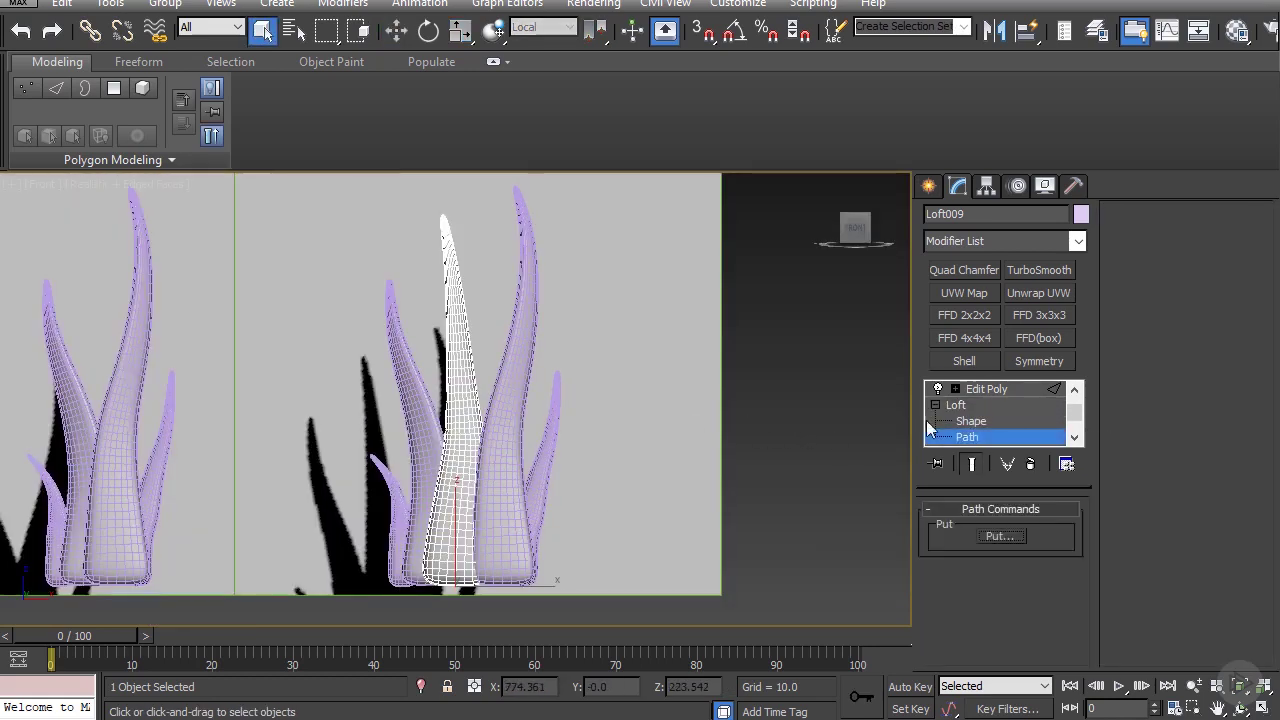
left_click(958, 406)
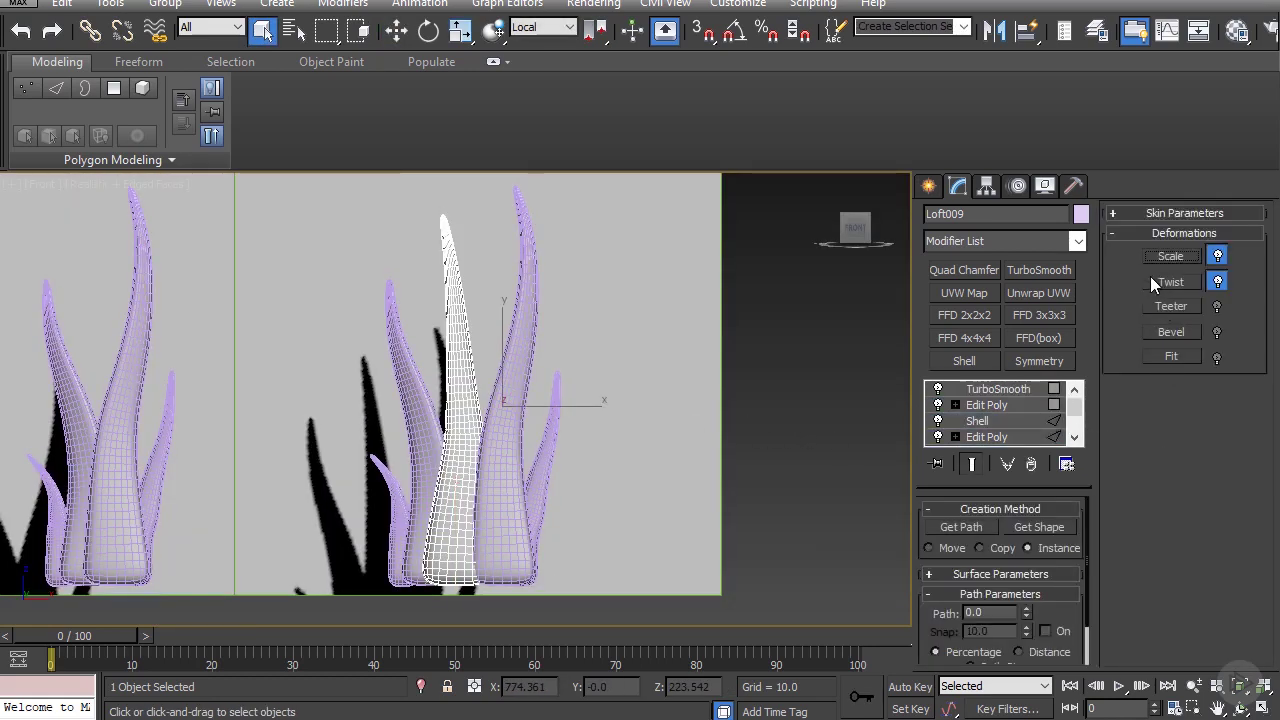
left_click(1160, 282)
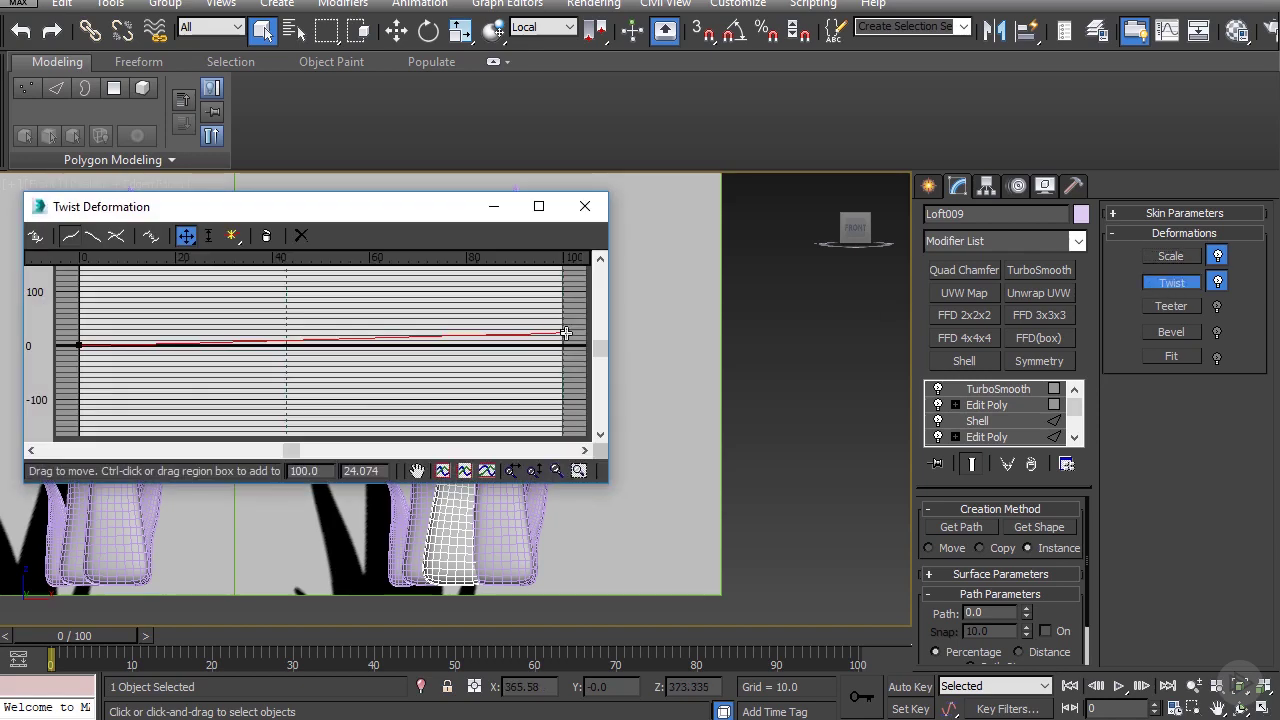
left_click_drag(566, 333, 563, 350)
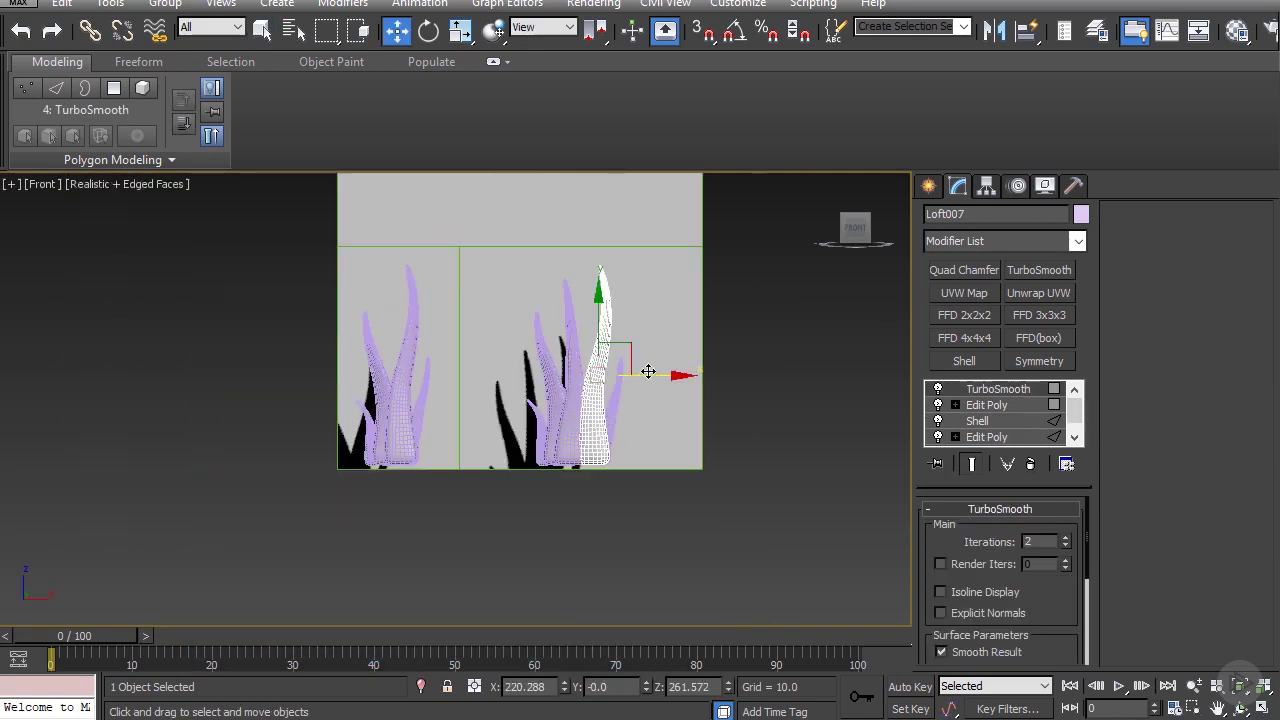
- Clone the tall right blade beside itself and move the small right blade forward in depth
left_click_drag(648, 371, 655, 371, "shift")
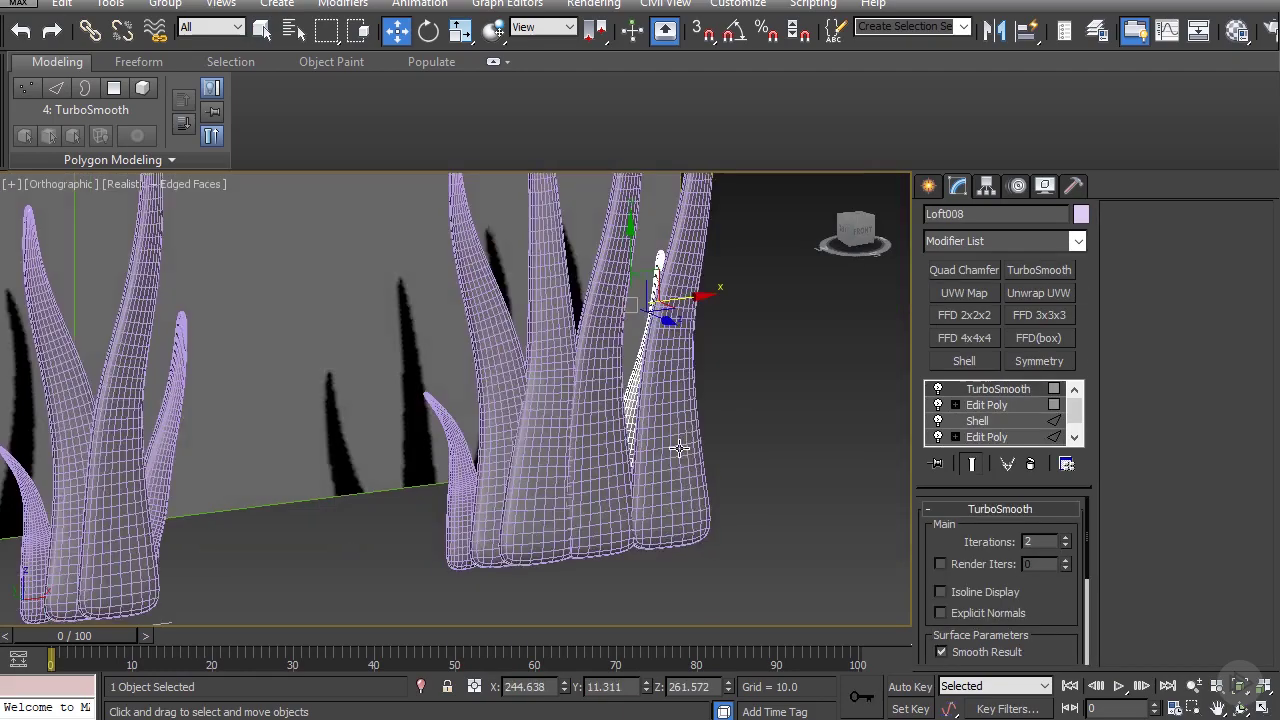
left_click_drag(605, 298, 579, 351)
key("f")
scroll(635, 424, "down", 2)
- Select the new tall clone and move it back in depth to about Y 26.2, behind its neighbours
left_click(635, 424)
left_click(574, 415)
left_click(555, 422)
left_click(620, 403)
middle_click_drag(592, 368, 675, 410, "alt")
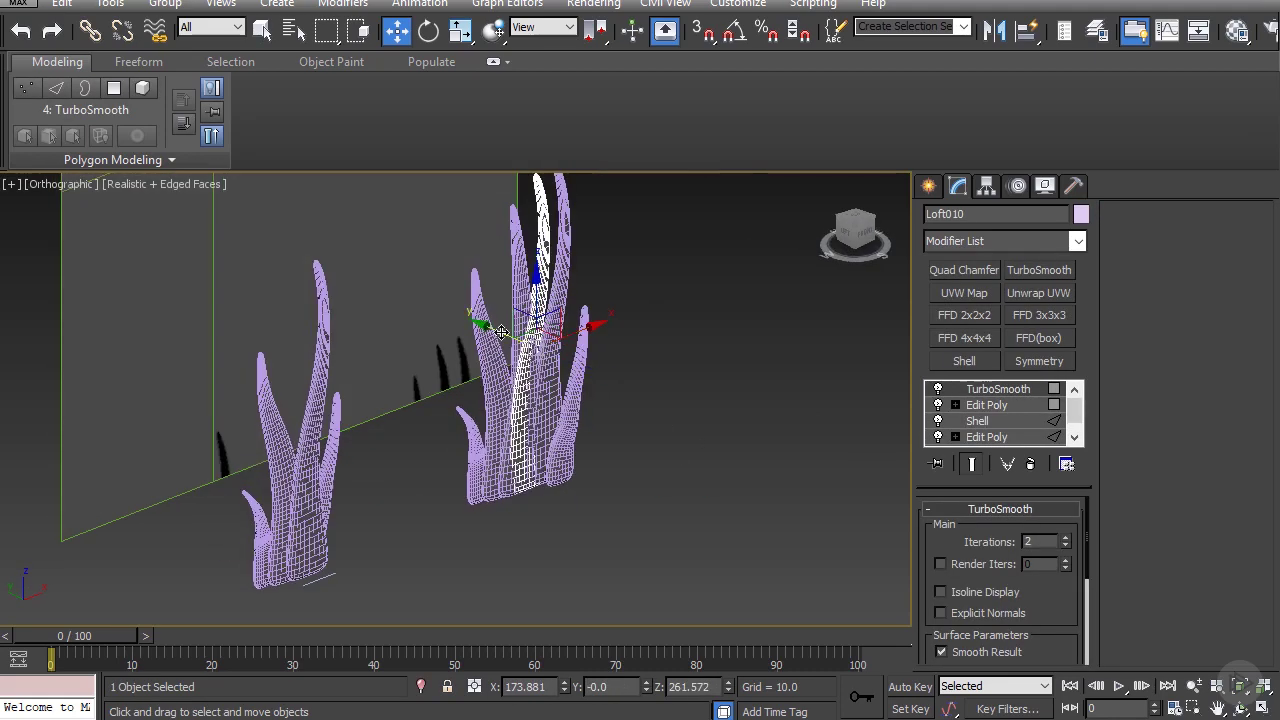
mouse_move(502, 333)
left_mouse_down()
mouse_move(483, 325)
mouse_move(492, 330)
left_mouse_up()
key("f")
- Shift the cluster's tall and small right blades together to the right and move the new clone into the gap at about X 210.1
left_click(497, 442)
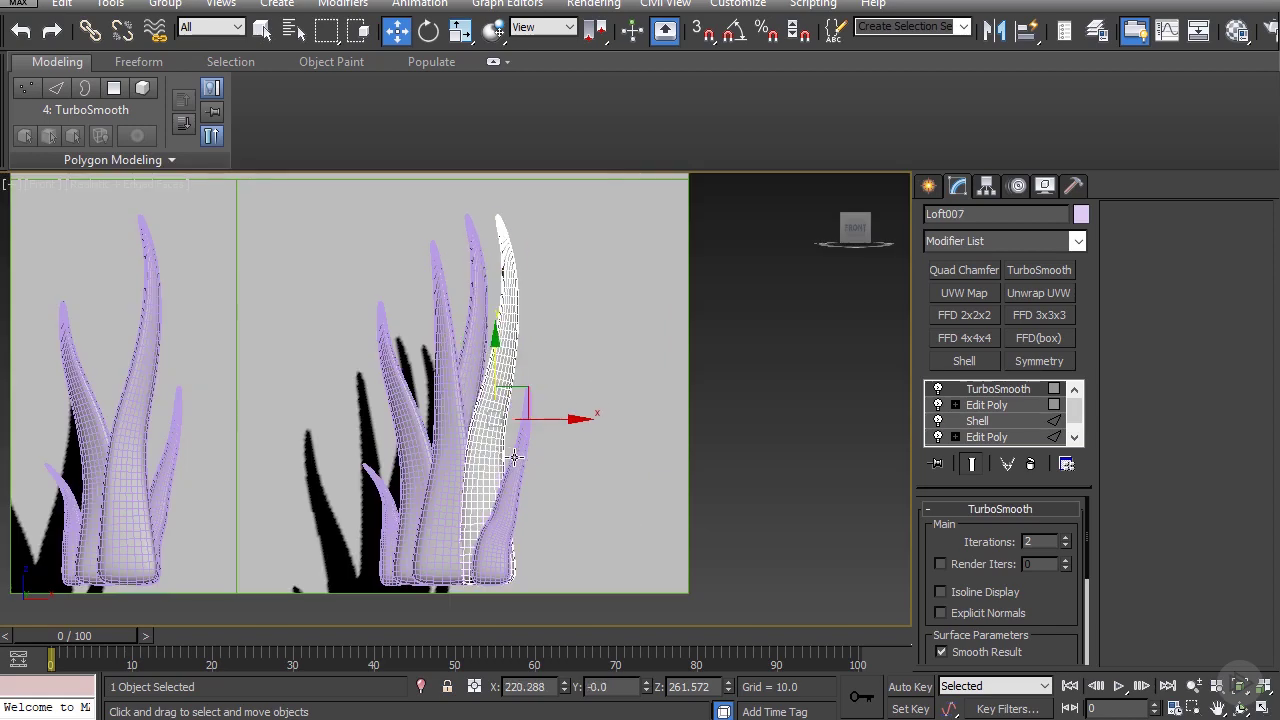
left_click(449, 469, "ctrl")
left_click(489, 450)
left_click(520, 472, "ctrl")
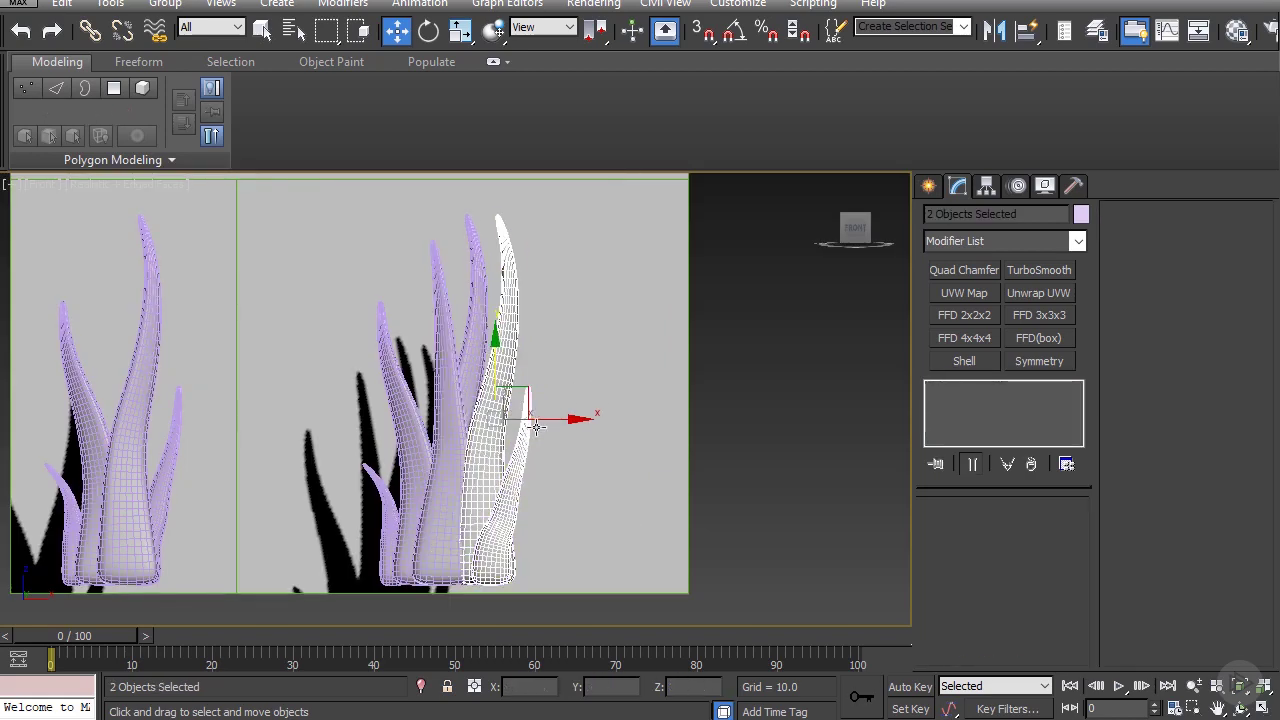
mouse_move(536, 427)
left_mouse_down()
mouse_move(591, 417)
mouse_move(540, 418)
left_mouse_up()
left_click(480, 420)
left_click(722, 446)
key("ctrl+z")
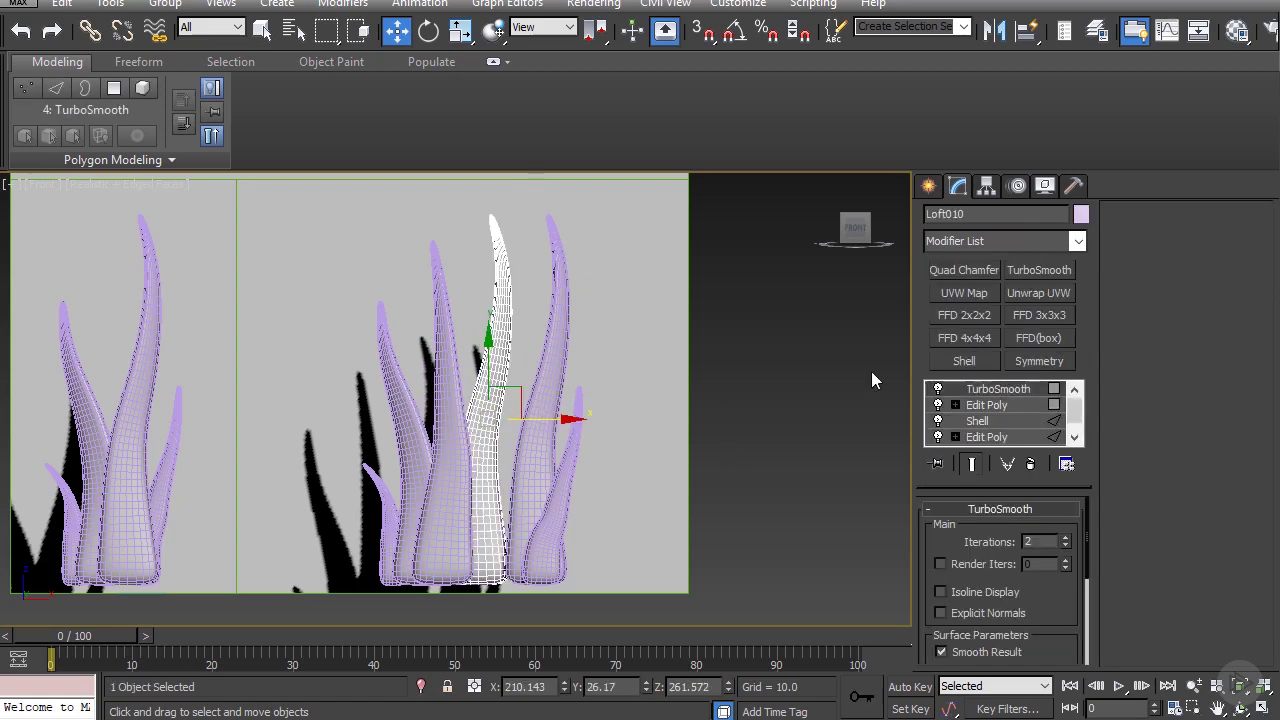
- Open the new clone's loft path sub-object, accepting the topology warning
scroll(985, 425, "down", 1)
left_click(956, 437)
left_click(735, 412)
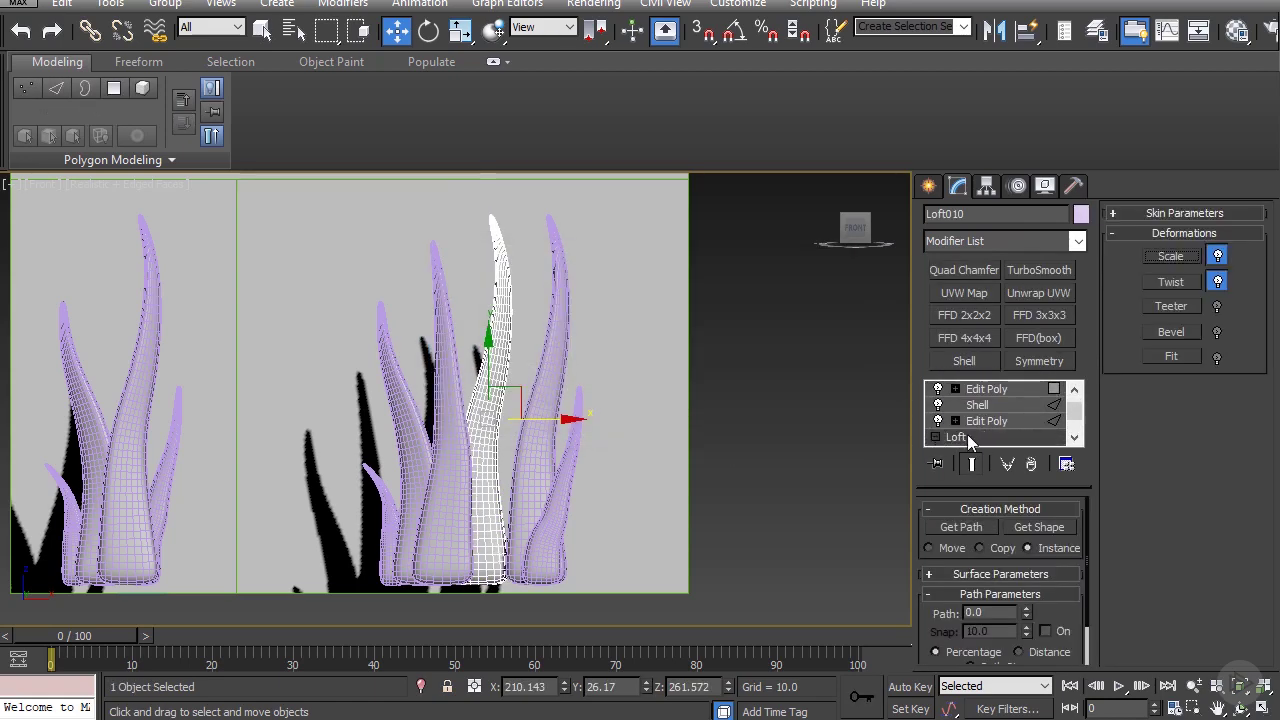
scroll(968, 435, "down", 2)
left_click(973, 424)
left_click(969, 436)
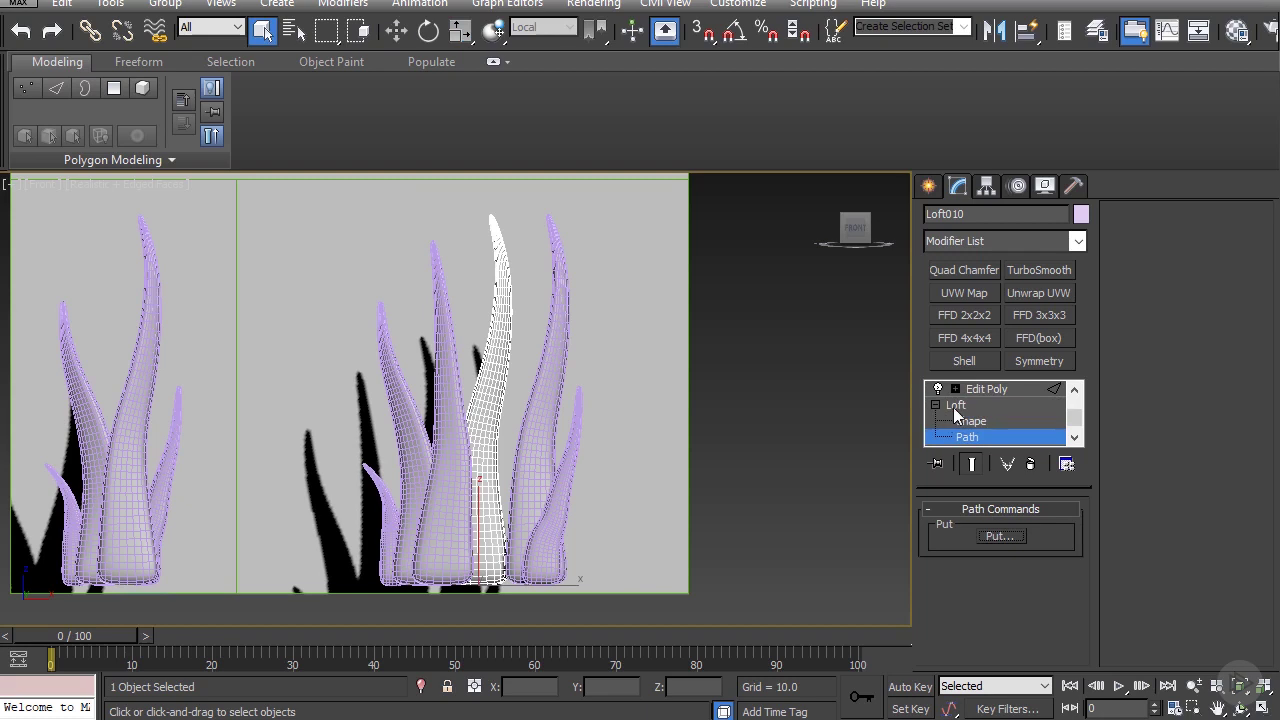
- Open the vertex level of the new clone's loft path line
scroll(983, 416, "up", 3)
scroll(983, 416, "down", 3)
scroll(983, 416, "up", 1)
left_click(983, 415)
scroll(972, 425, "down", 2)
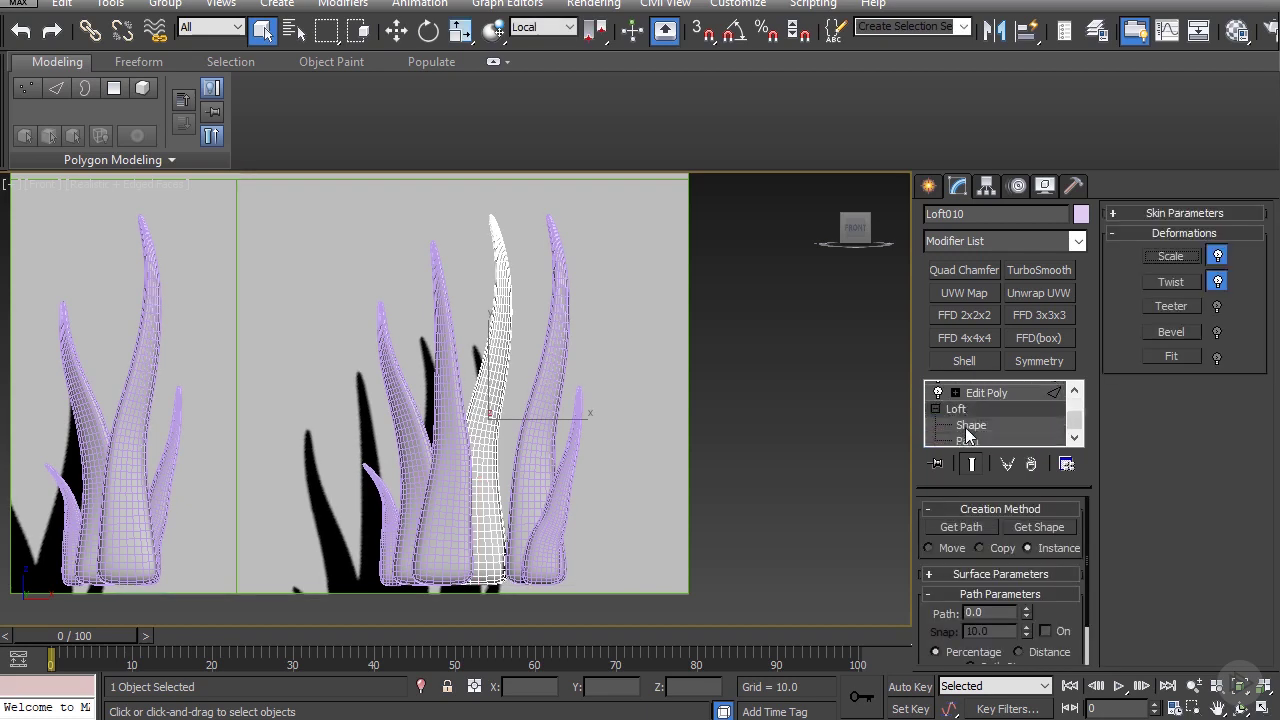
scroll(966, 429, "down", 1)
left_click(975, 434)
scroll(952, 440, "down", 1)
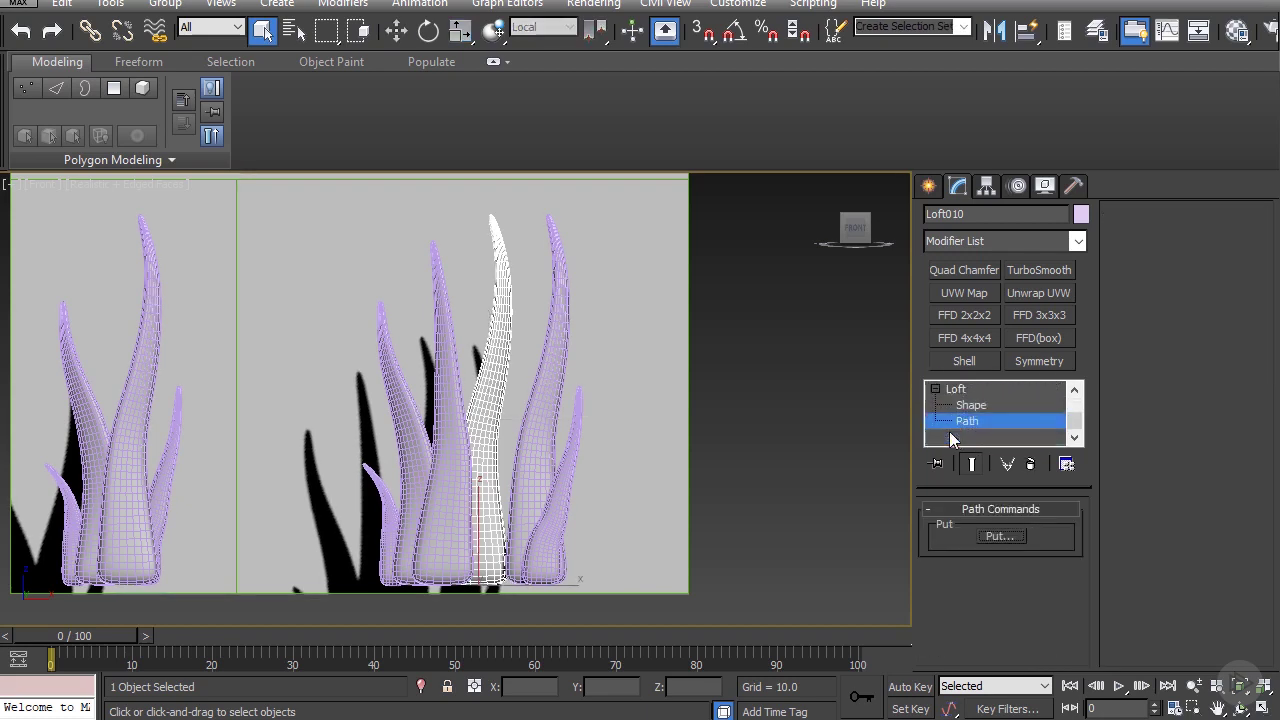
scroll(968, 442, "down", 1)
left_click(990, 405)
key("y")
- Move the clone path's tip vertex down and to the left, shortening the blade
middle_click_drag(537, 255, 617, 323)
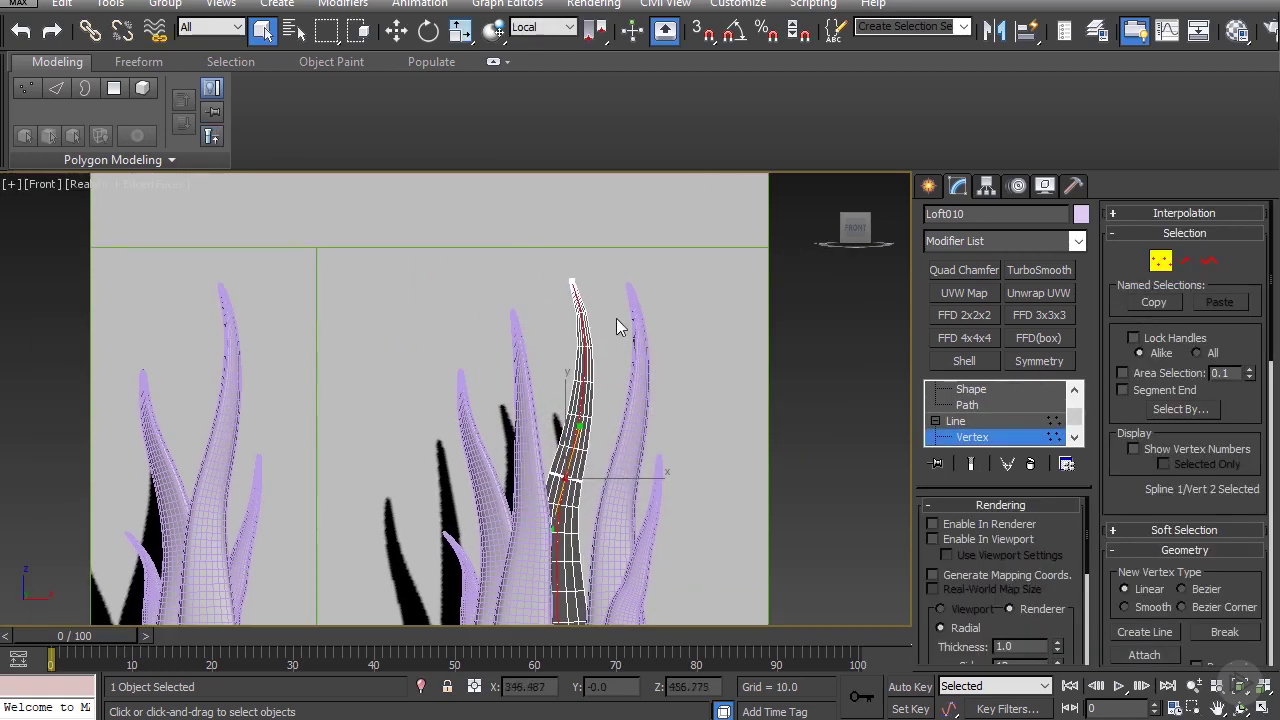
left_click(572, 281)
key("w")
left_click_drag(605, 252, 580, 300)
key("e")
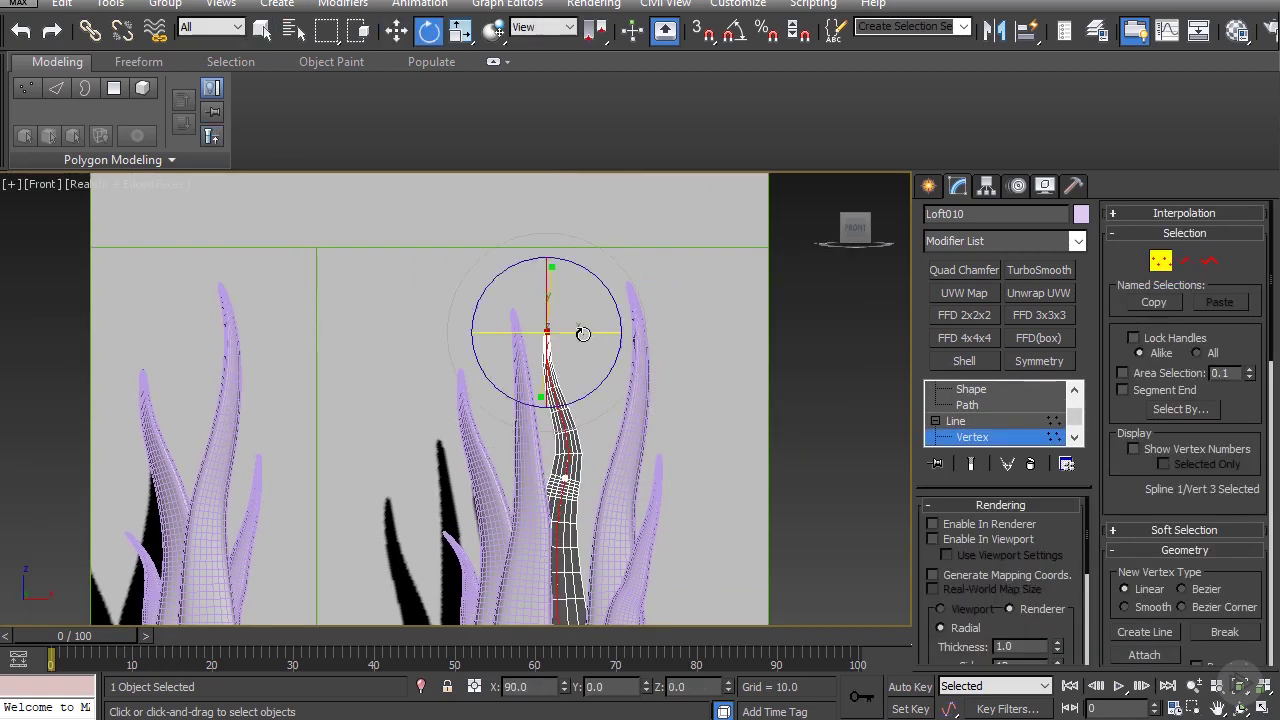
key("w")
- Move the clone path's middle vertex lower, to about X 208.1 and Z 192.2
left_click(567, 478)
middle_click_drag(589, 484, 621, 391)
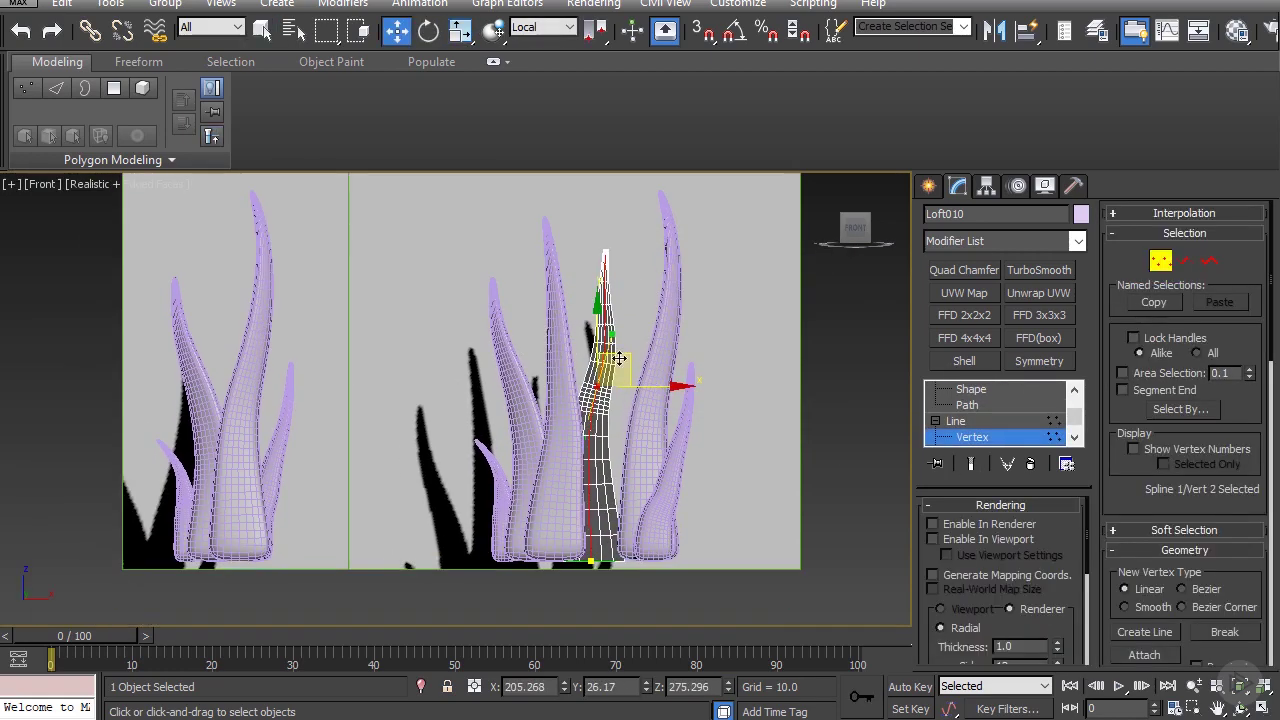
left_click_drag(621, 391, 648, 375)
key("r")
key("w")
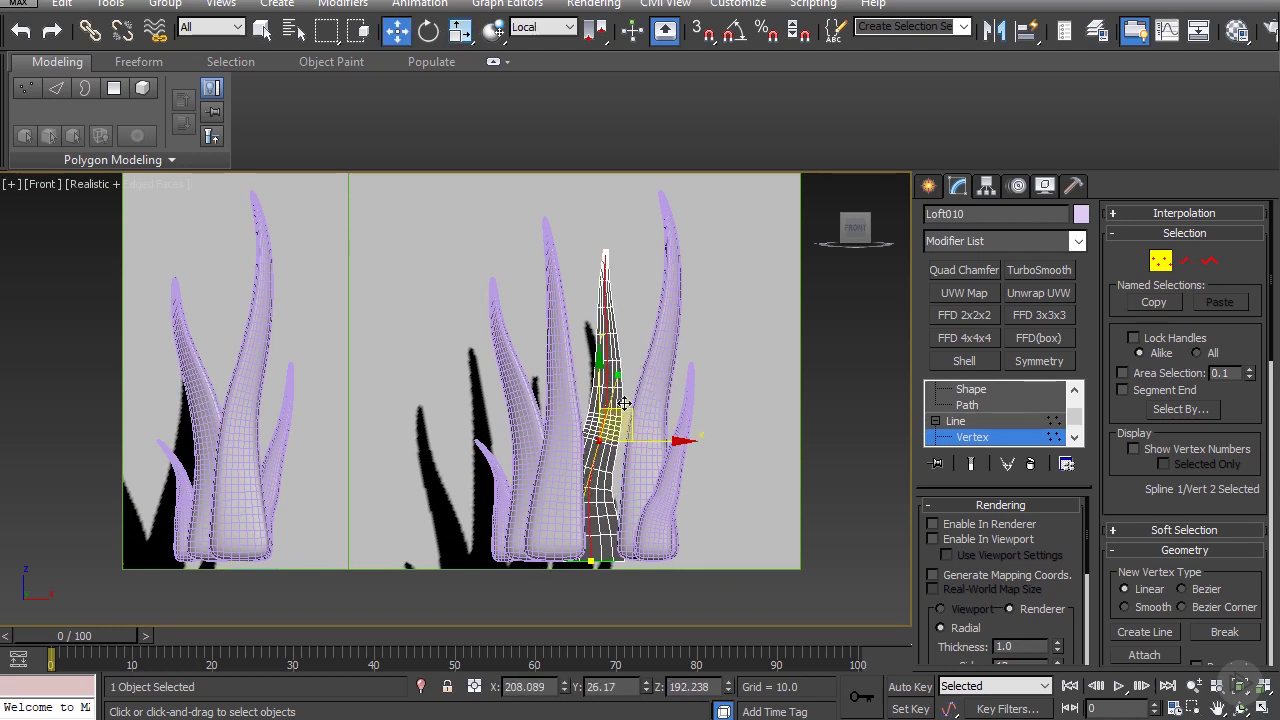
- Raise the clone path's tip vertex, rotate it so the tip curves, and return to the TurboSmooth level
left_click(621, 215)
key("e")
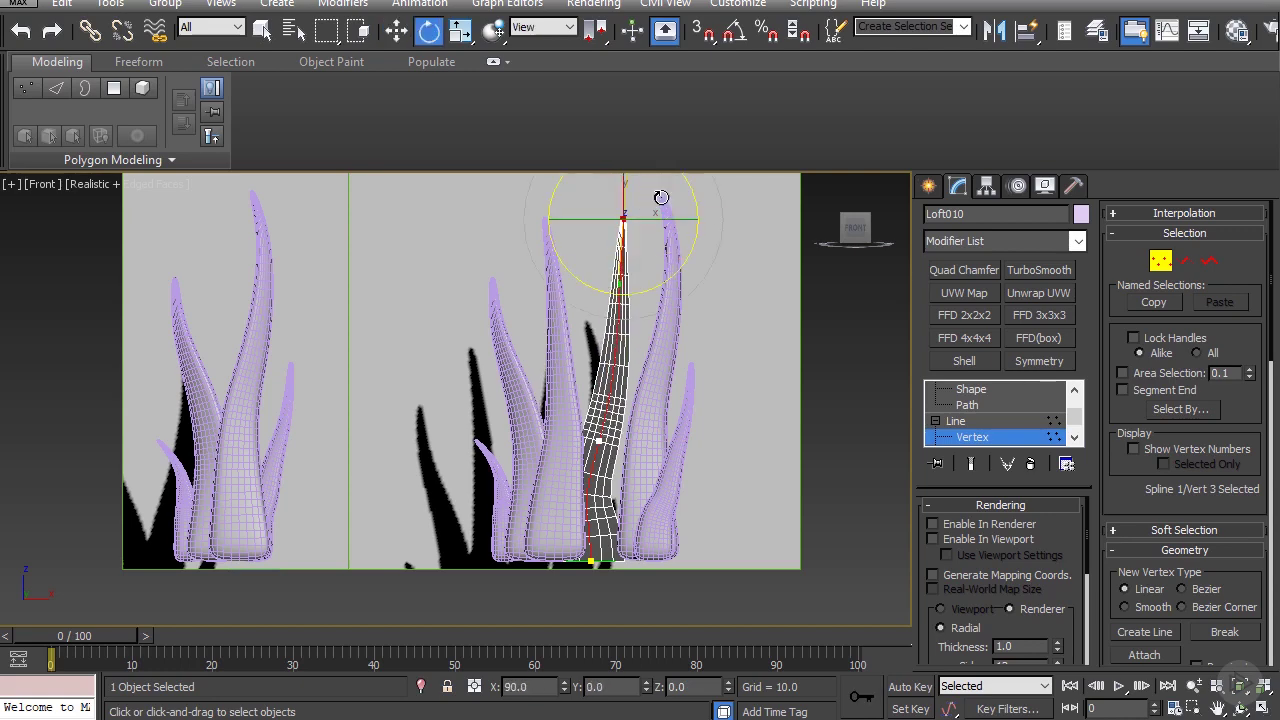
mouse_move(661, 197)
left_mouse_down()
mouse_move(674, 174)
mouse_move(723, 223)
mouse_move(645, 179)
left_mouse_up()
key("w")
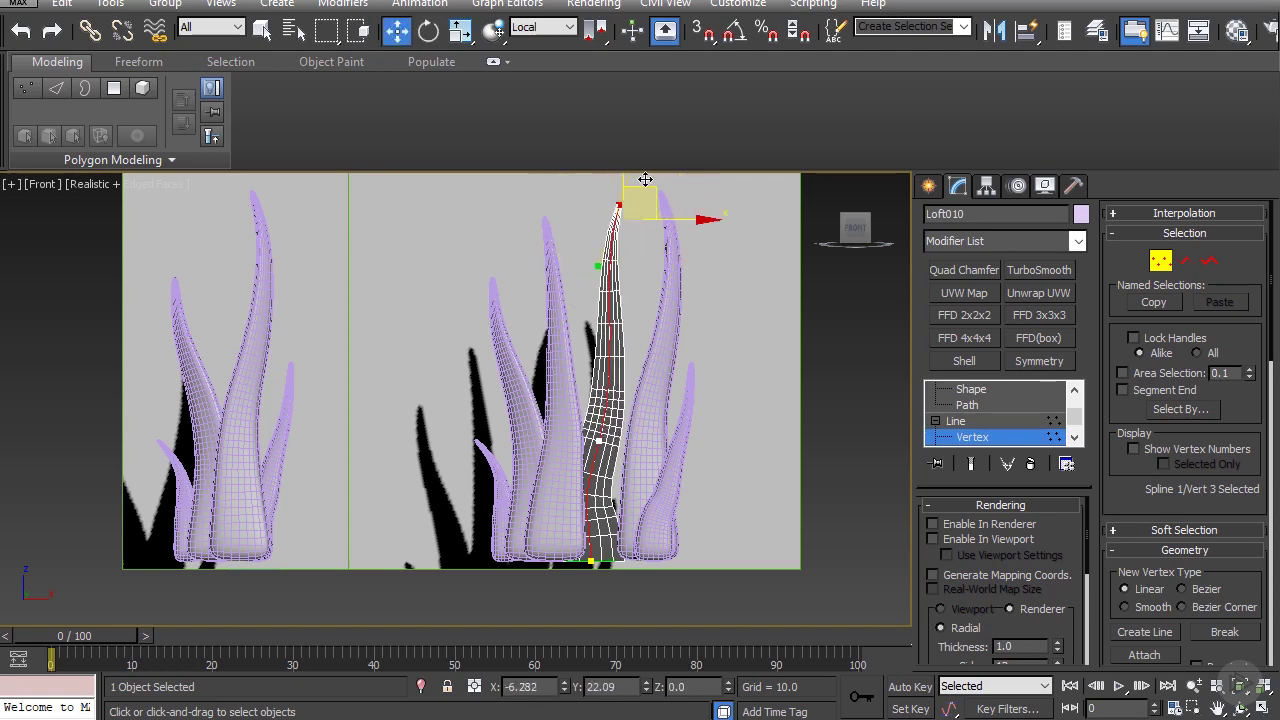
scroll(1009, 406, "up", 3)
left_click(980, 390)
- Move the tall right blade left to about X 271.3 and open its loft path's vertex level, accepting the topology warning
left_click(662, 365)
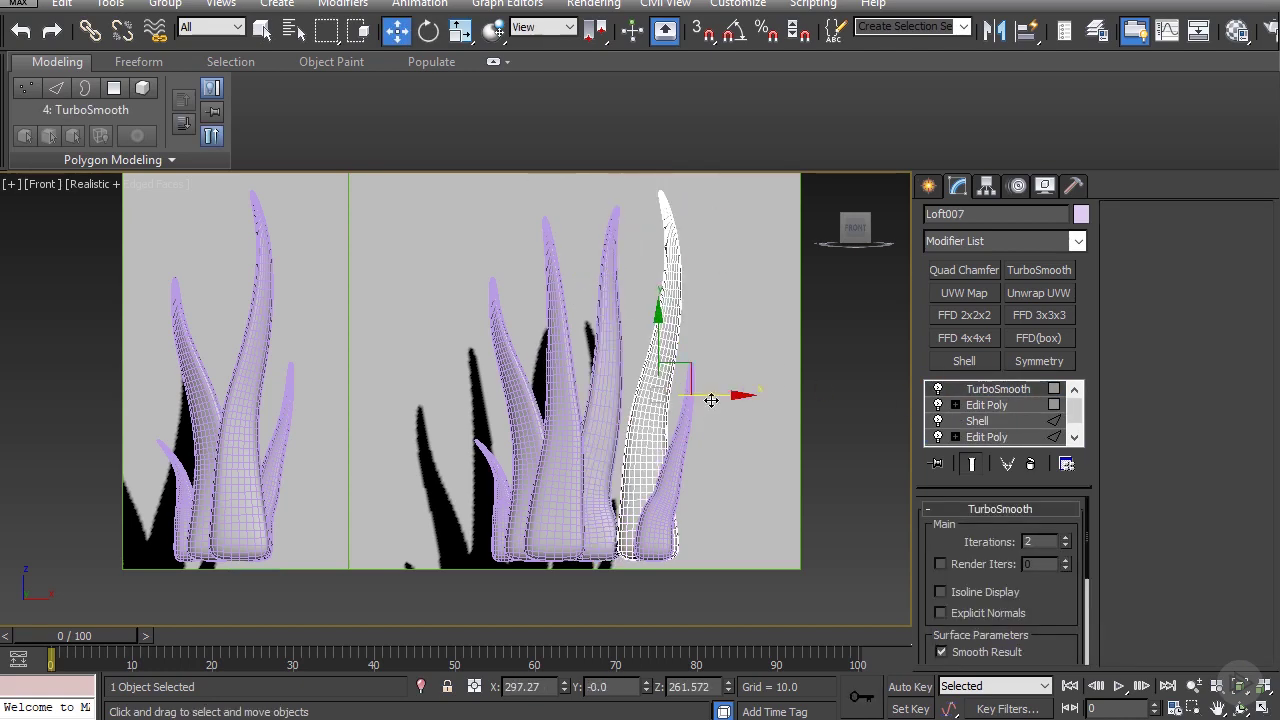
left_click_drag(711, 400, 693, 400)
scroll(975, 430, "down", 1)
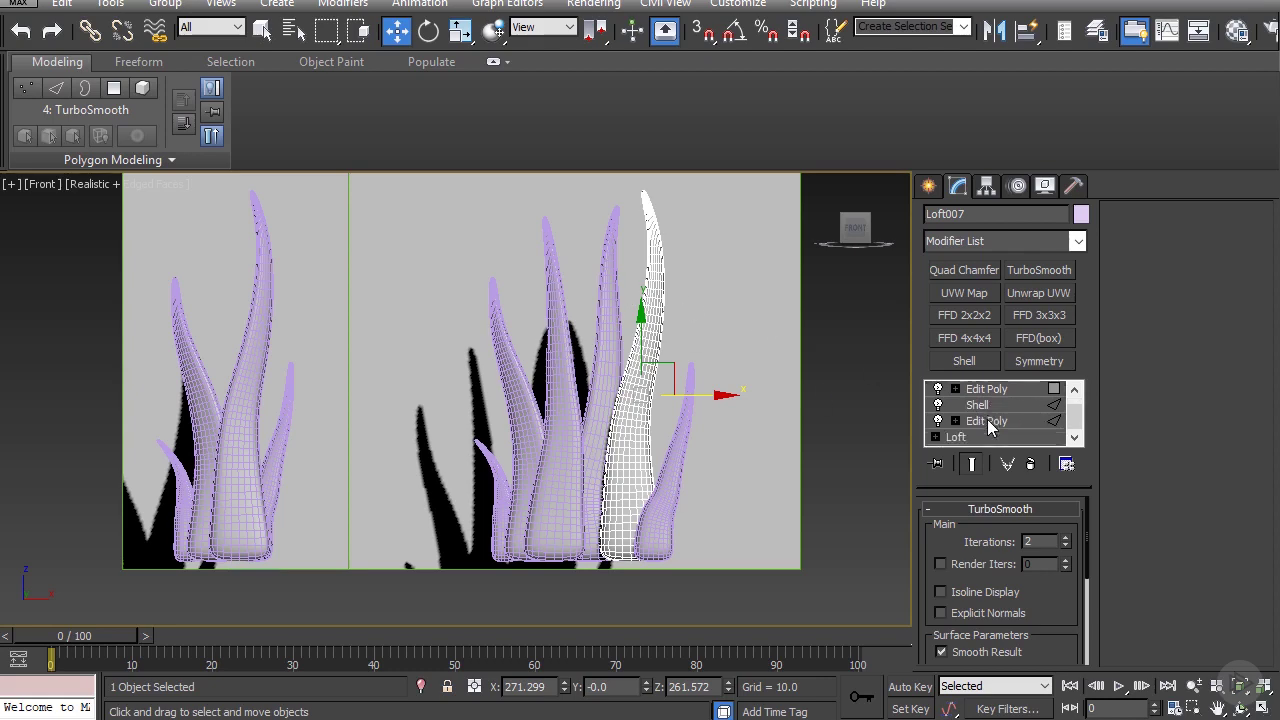
left_click(981, 436)
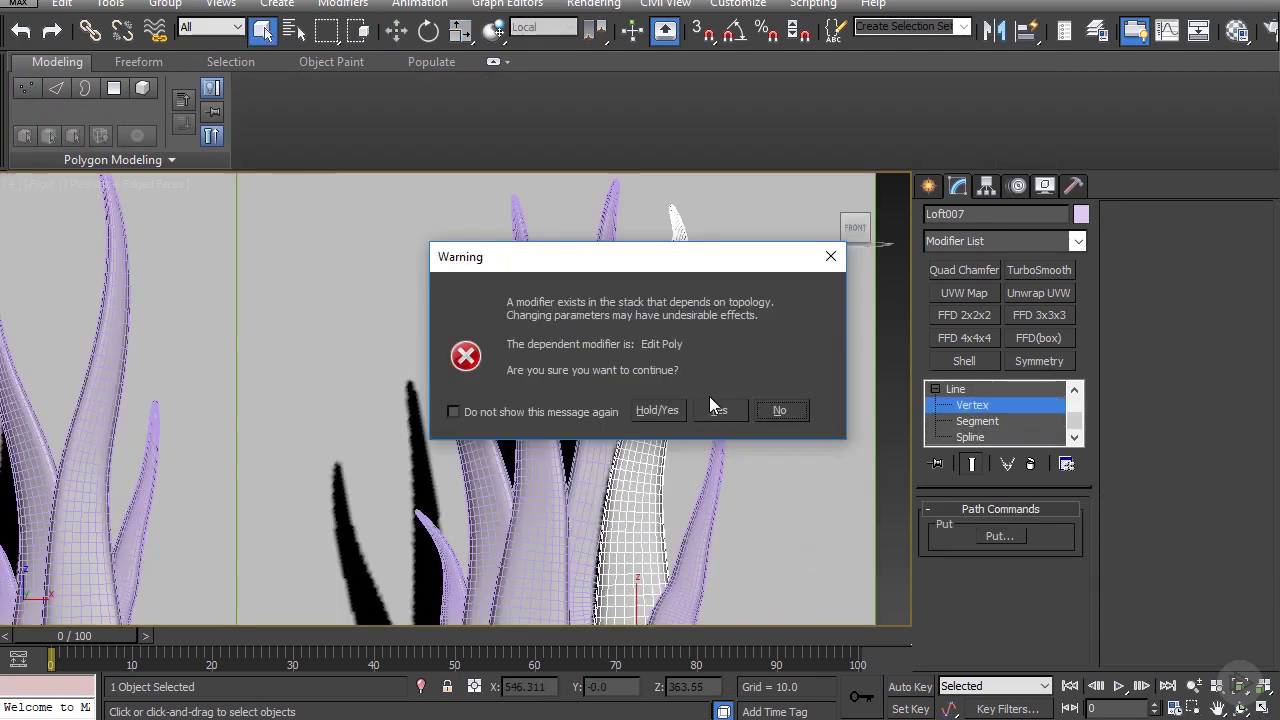
left_click(712, 404)
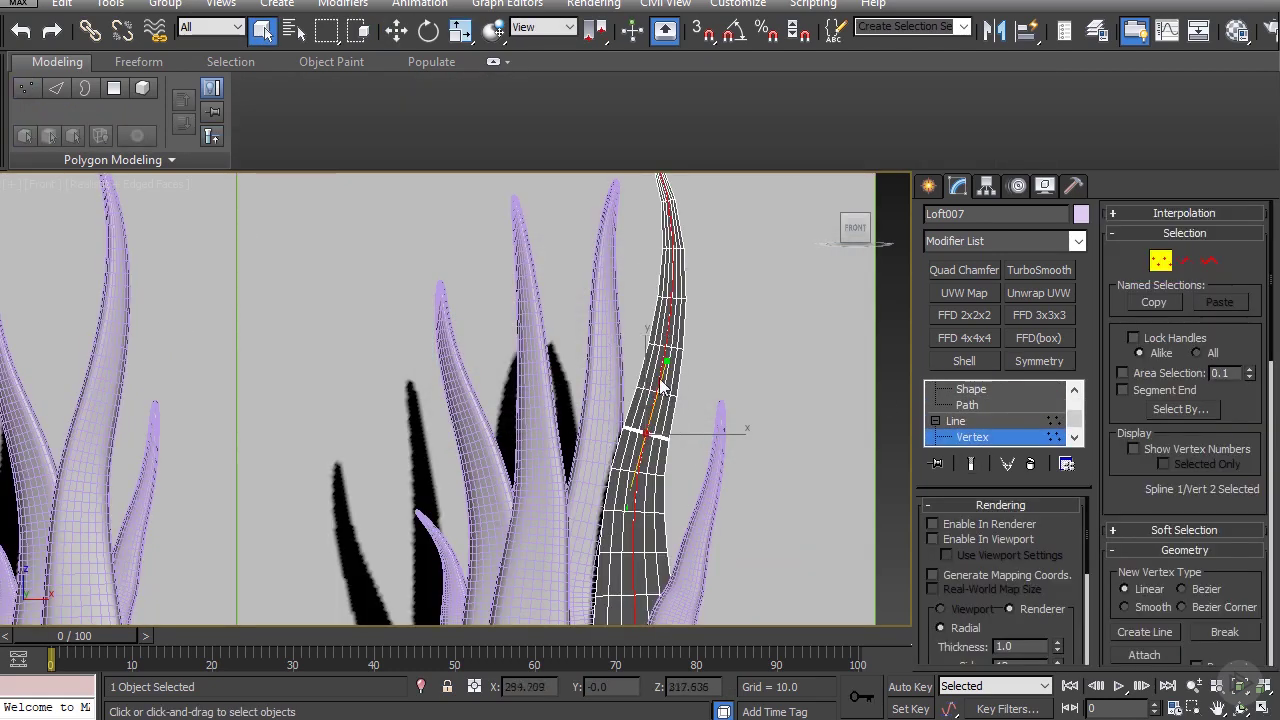
- Move the right blade path's middle vertex slightly to reshape the lower bend
scroll(709, 222, "down", 3)
scroll(708, 288, "up", 2)
key("w")
left_click_drag(718, 281, 717, 320)
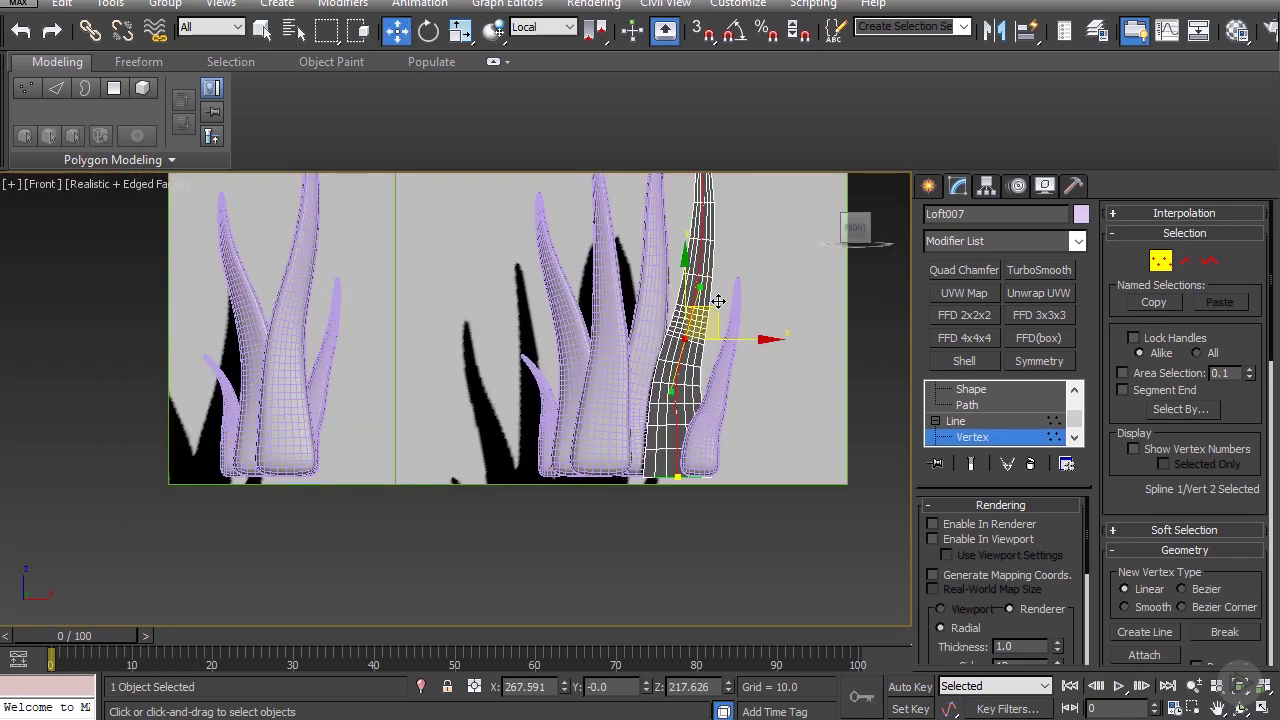
middle_click_drag(718, 301, 723, 378)
scroll(723, 378, "down", 2)
- Lower the right blade path's tip vertex to about X 301, Z 411.2 so the blade becomes shorter and leans outward
left_click(704, 238)
scroll(694, 232, "up", 4)
left_click_drag(744, 226, 829, 394)
key("e")
key("w")
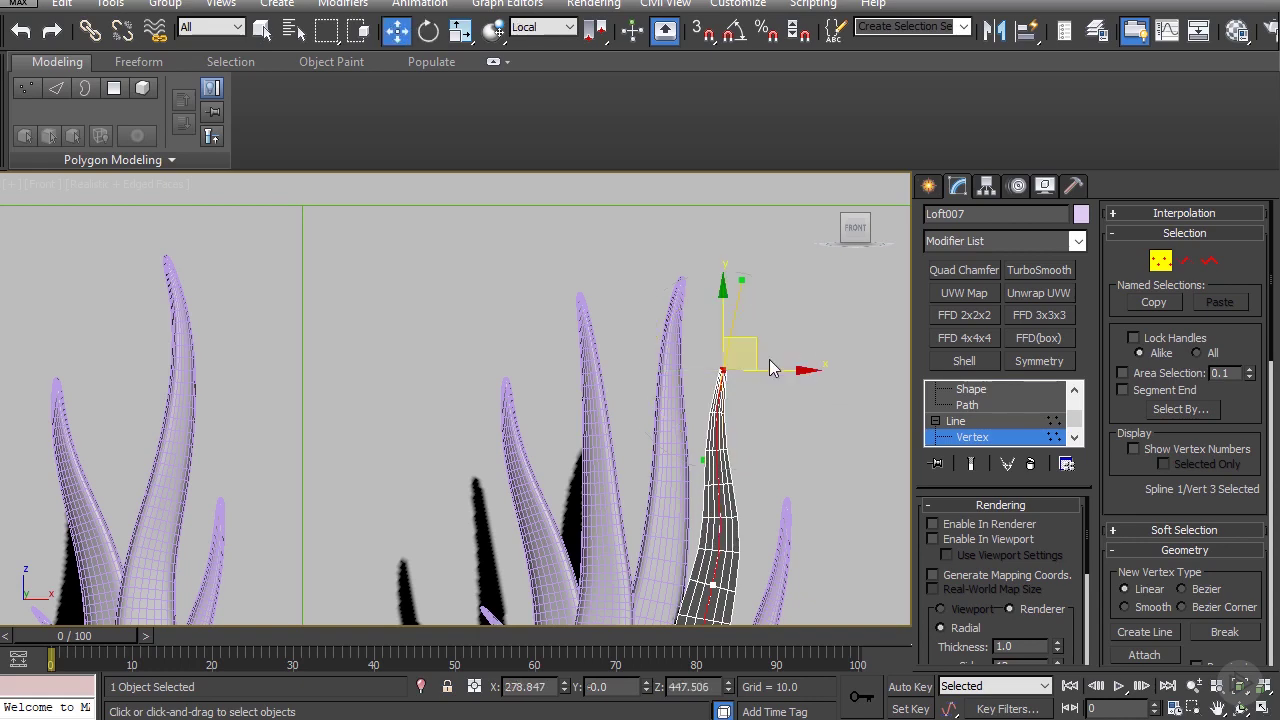
left_click_drag(759, 343, 783, 376)
scroll(783, 374, "down", 3)
middle_click_drag(783, 374, 770, 279)
scroll(790, 370, "up", 3)
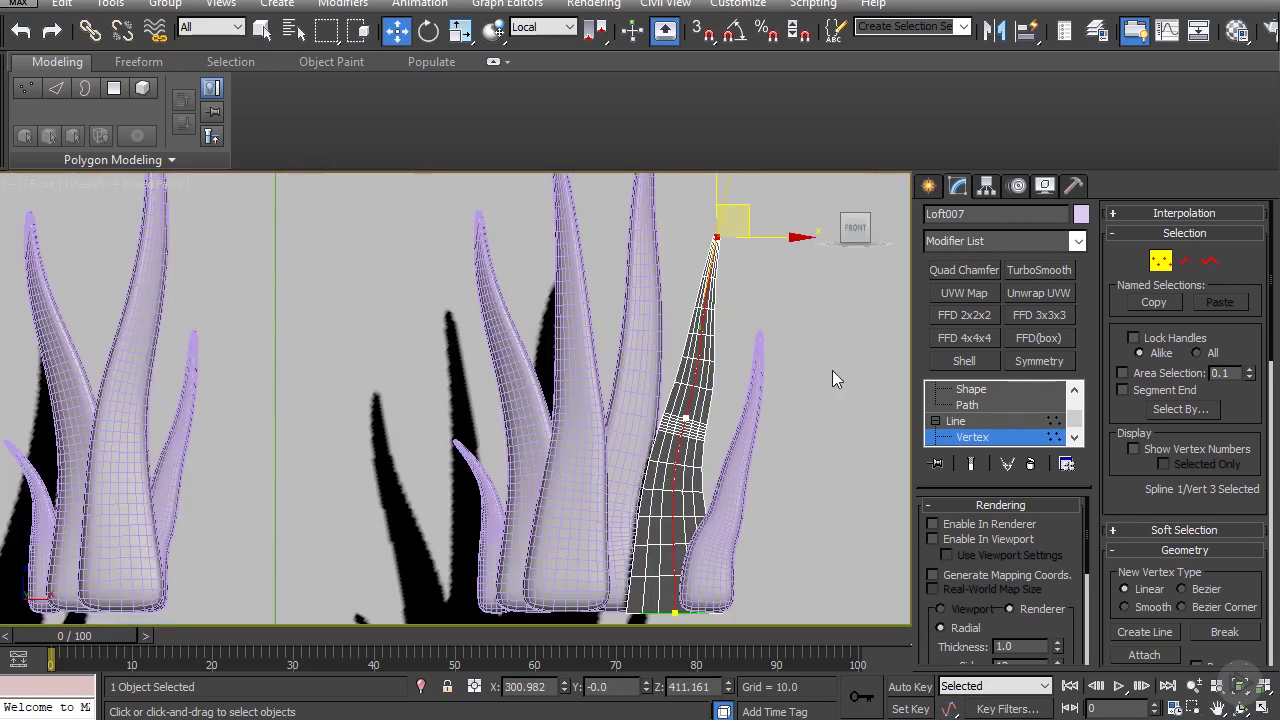
- Return to the right blade's TurboSmooth level and examine the smoothed tip
scroll(1005, 401, "up", 1)
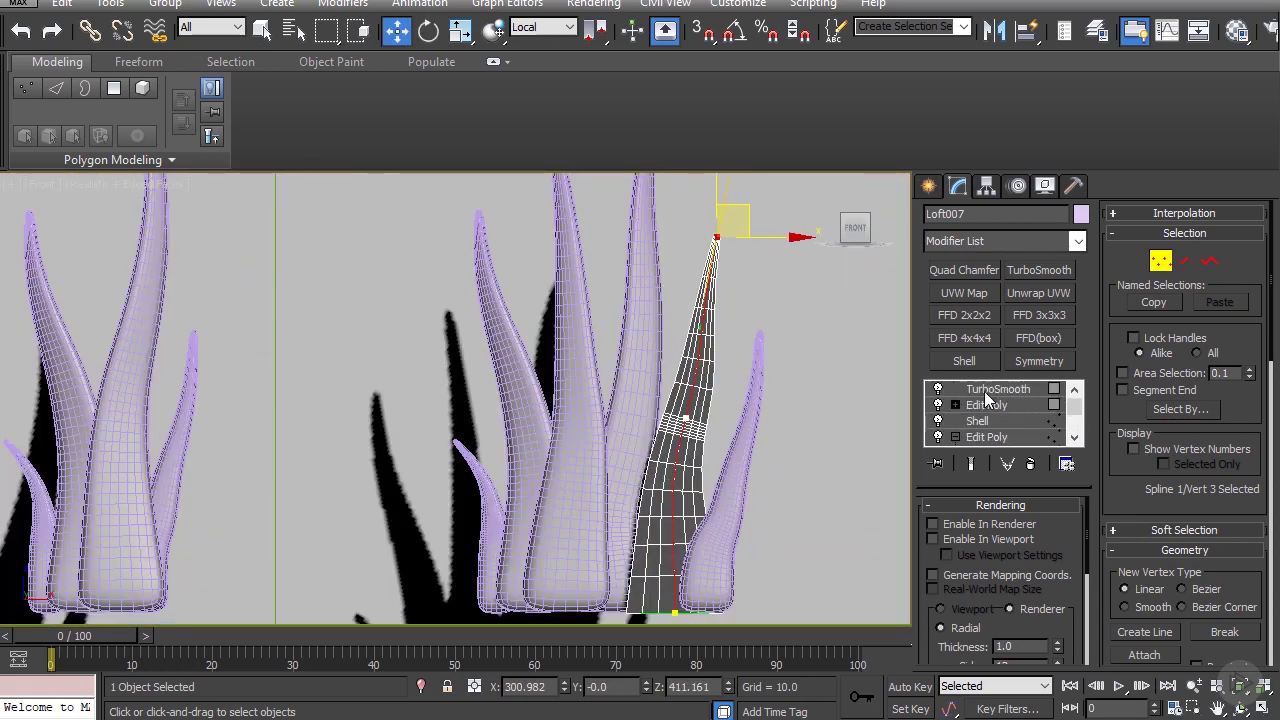
left_click(986, 390)
scroll(980, 420, "down", 2)
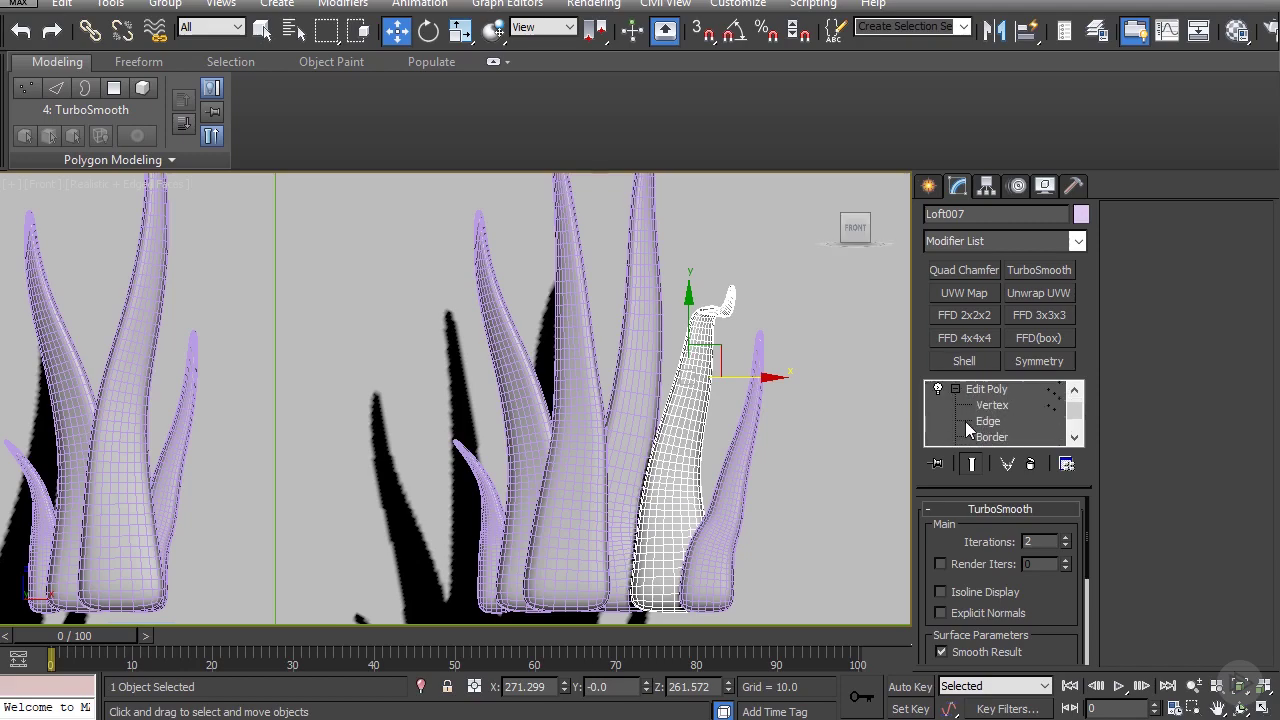
scroll(704, 341, "up", 3)
middle_click_drag(719, 305, 711, 387)
key("f")
scroll(978, 417, "up", 1)
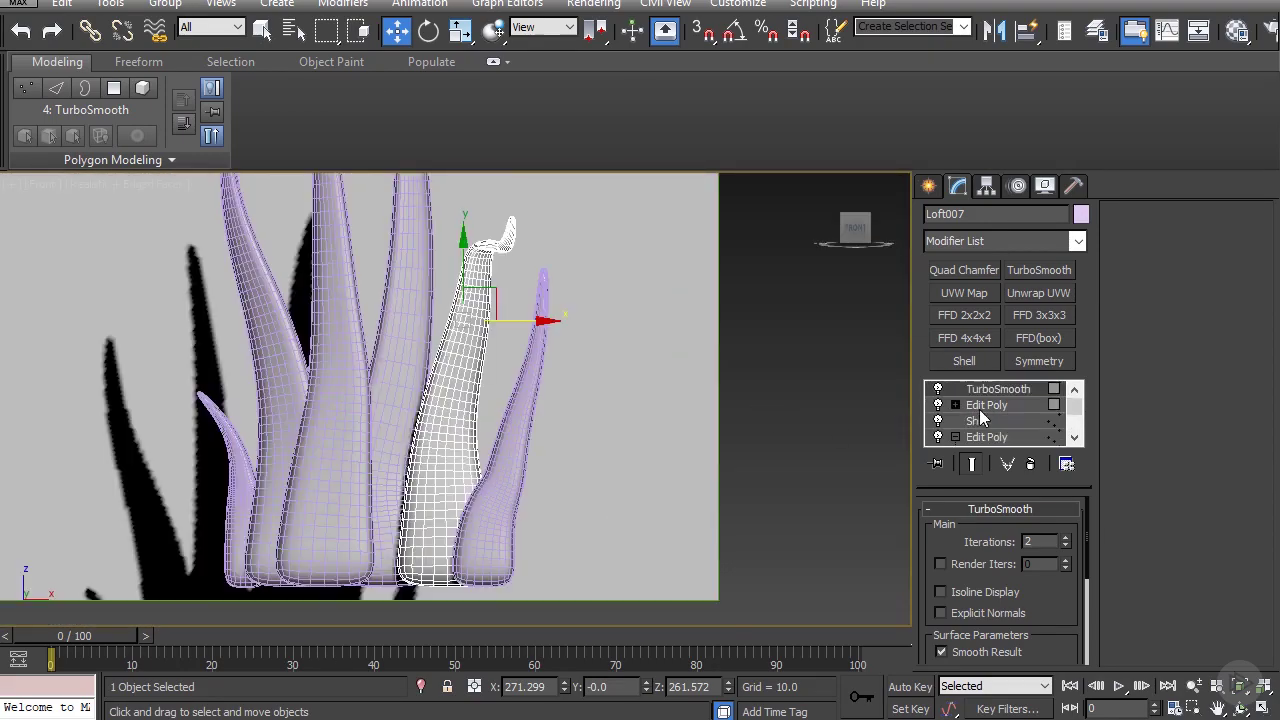
- Toggle the right blade's lower Edit Poly modifier off to compare the shape, and delete that modifier
scroll(958, 427, "down", 1)
scroll(968, 408, "up", 1)
left_click(938, 437)
scroll(680, 367, "down", 2)
middle_click_drag(680, 367, 750, 423)
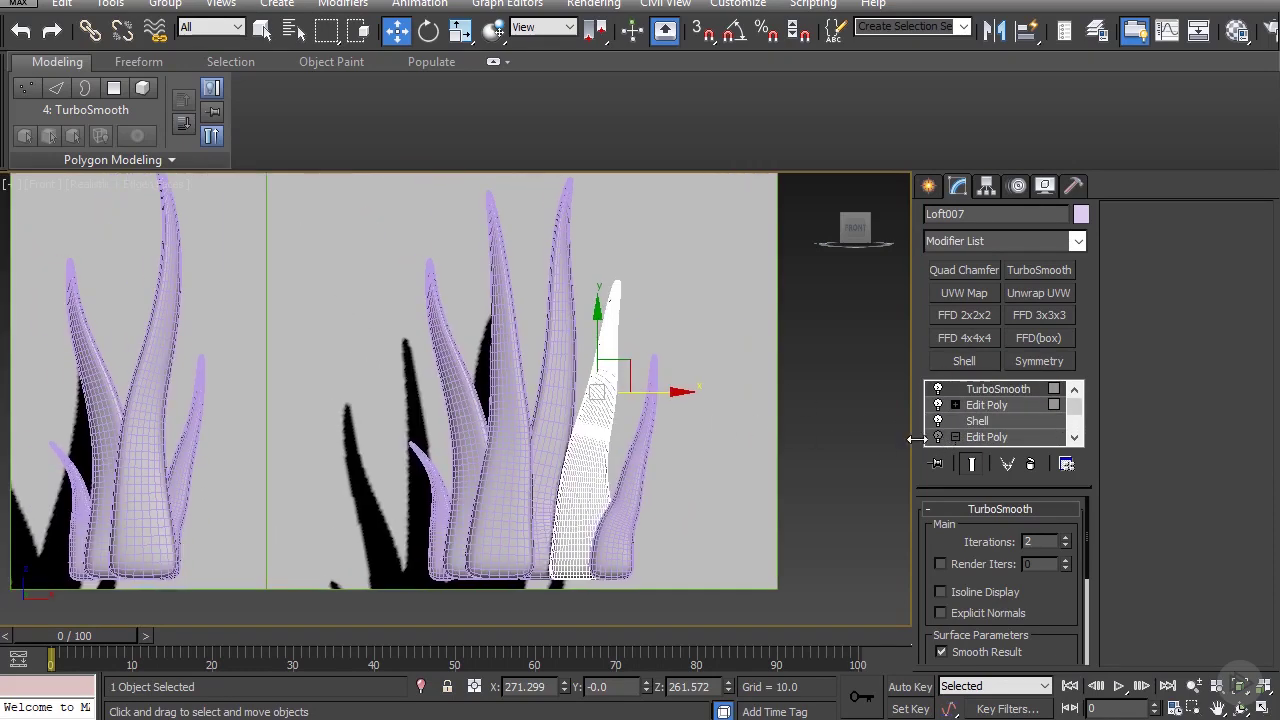
left_click(938, 437)
left_click(938, 437)
left_click(988, 436)
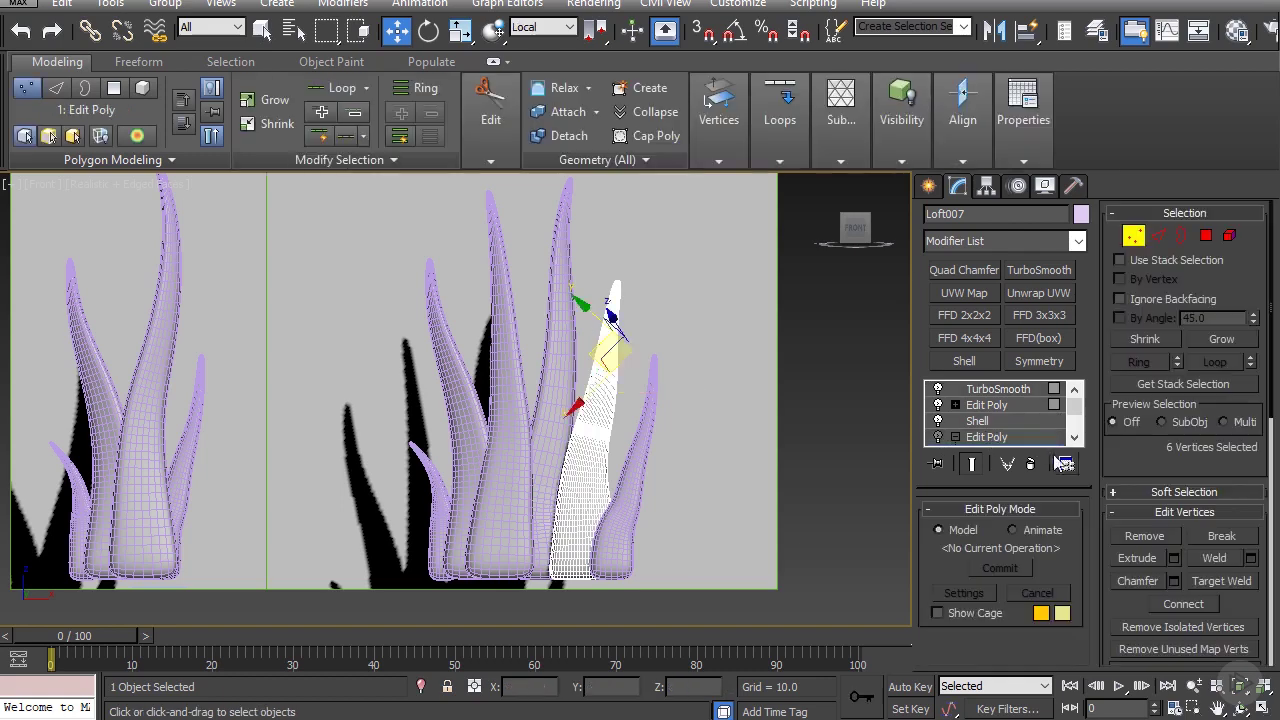
left_click(1031, 463)
- Delete the right blade's remaining Edit Poly modifier, located between Shell and TurboSmooth
scroll(995, 432, "down", 2)
scroll(985, 421, "up", 2)
scroll(984, 425, "up", 3)
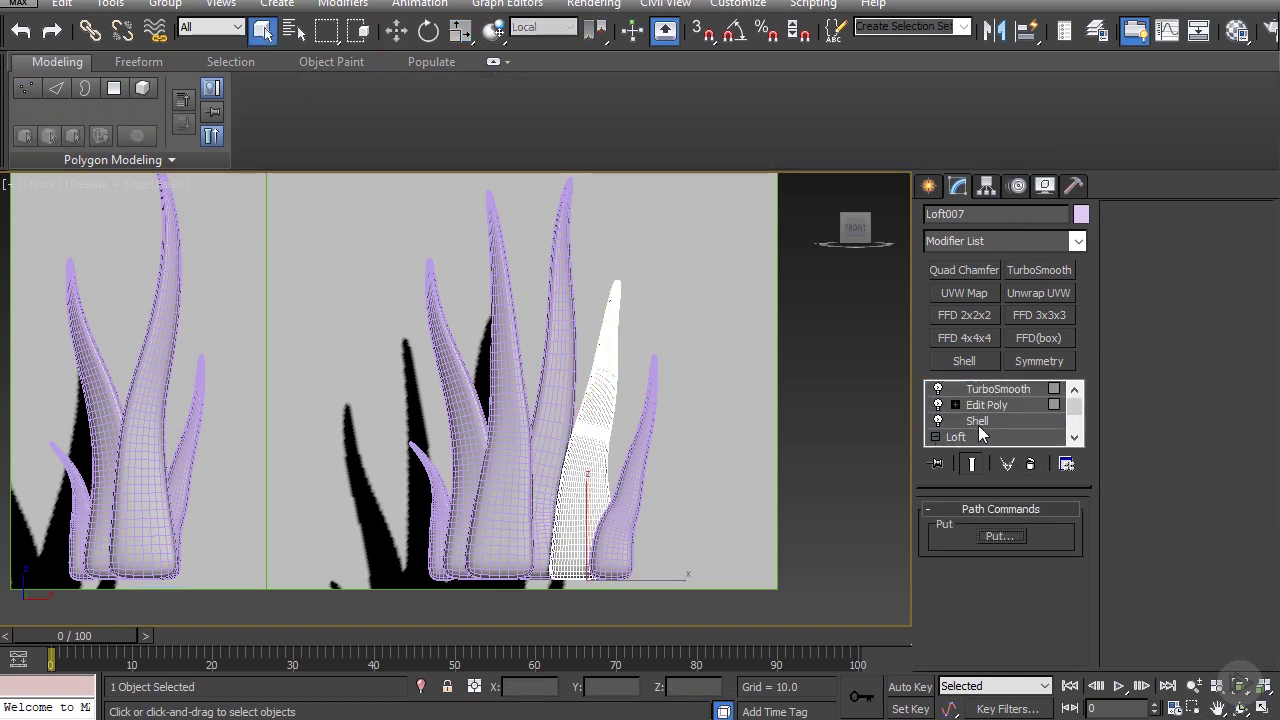
left_click(990, 405)
left_click(1030, 463)
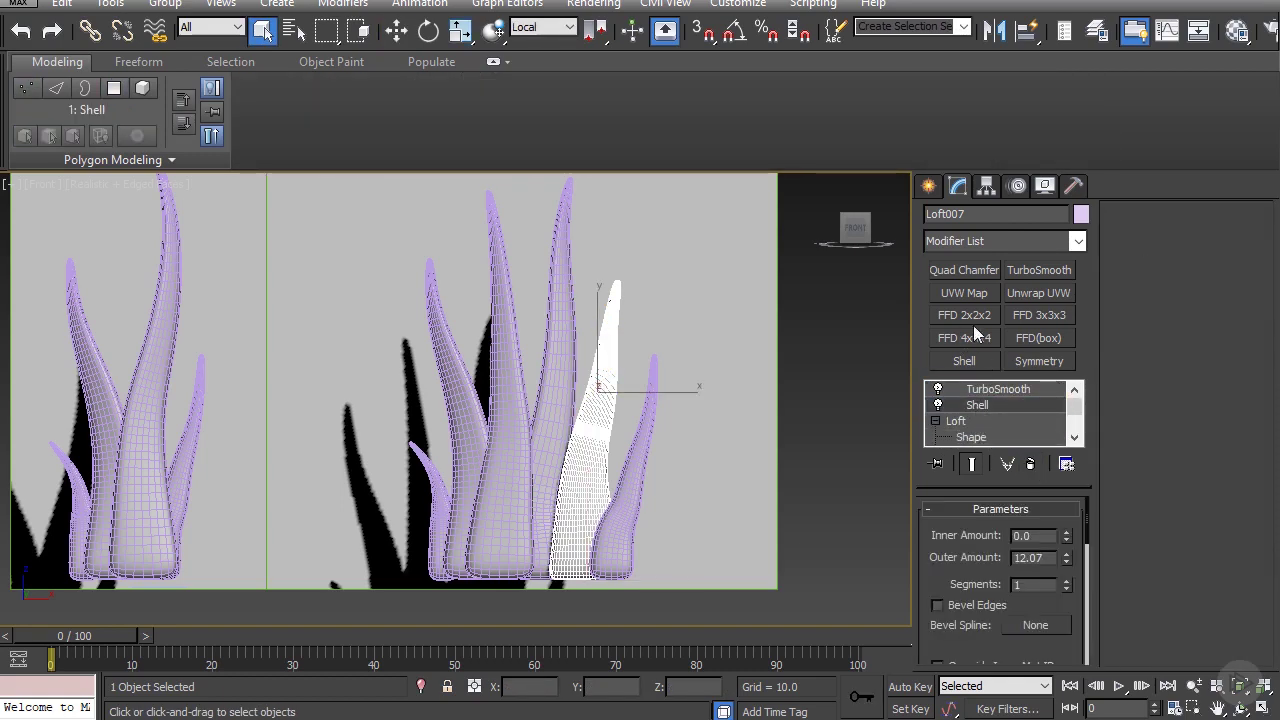
- Add a fresh Edit Poly modifier above Shell and turn off TurboSmooth on the right blade
left_click(975, 241)
scroll(975, 290, "down", 2)
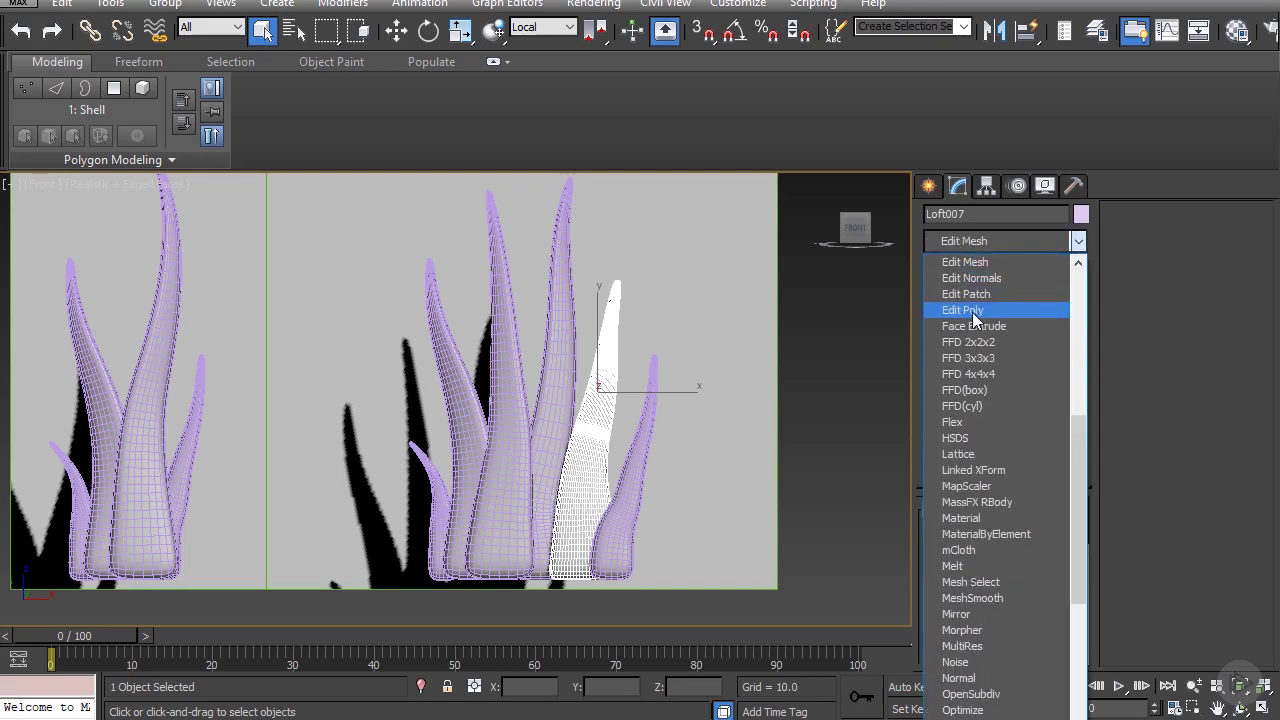
left_click(983, 306)
left_click(939, 391)
scroll(585, 482, "up", 3)
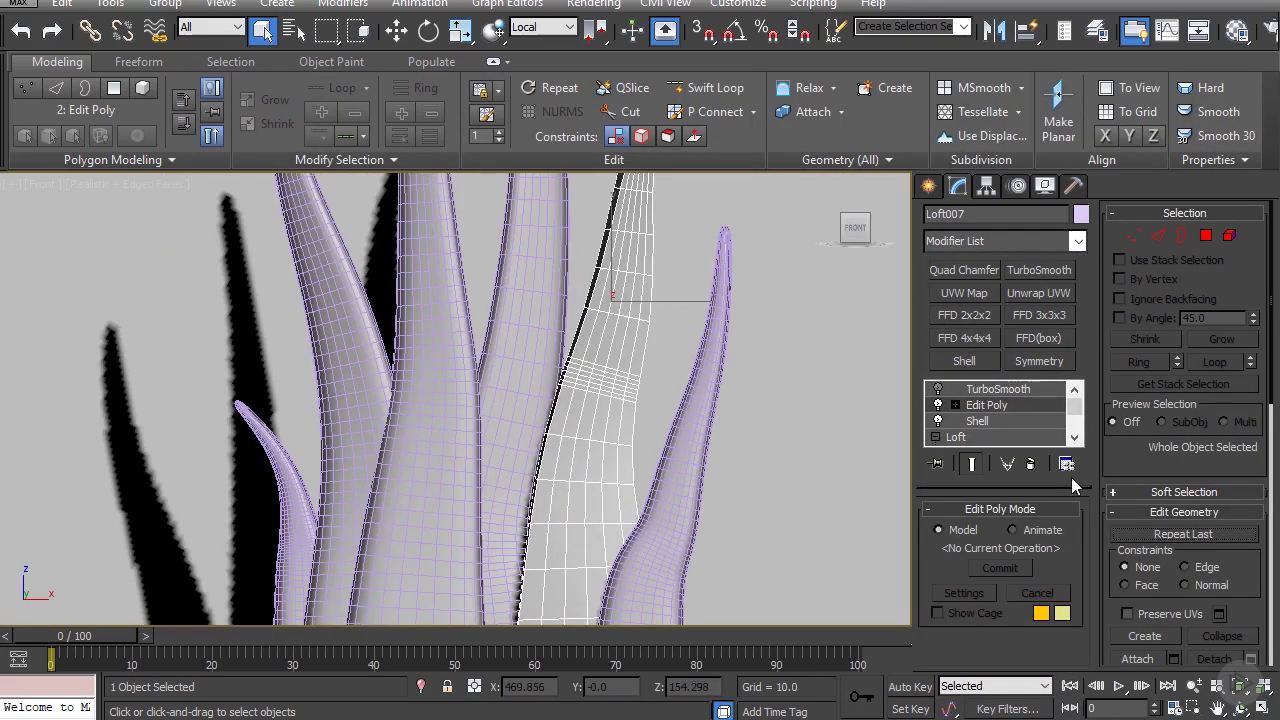
- Remove the closely spaced crosswise edge loops around the middle of the right blade
left_click(1157, 235)
scroll(600, 360, "up", 5)
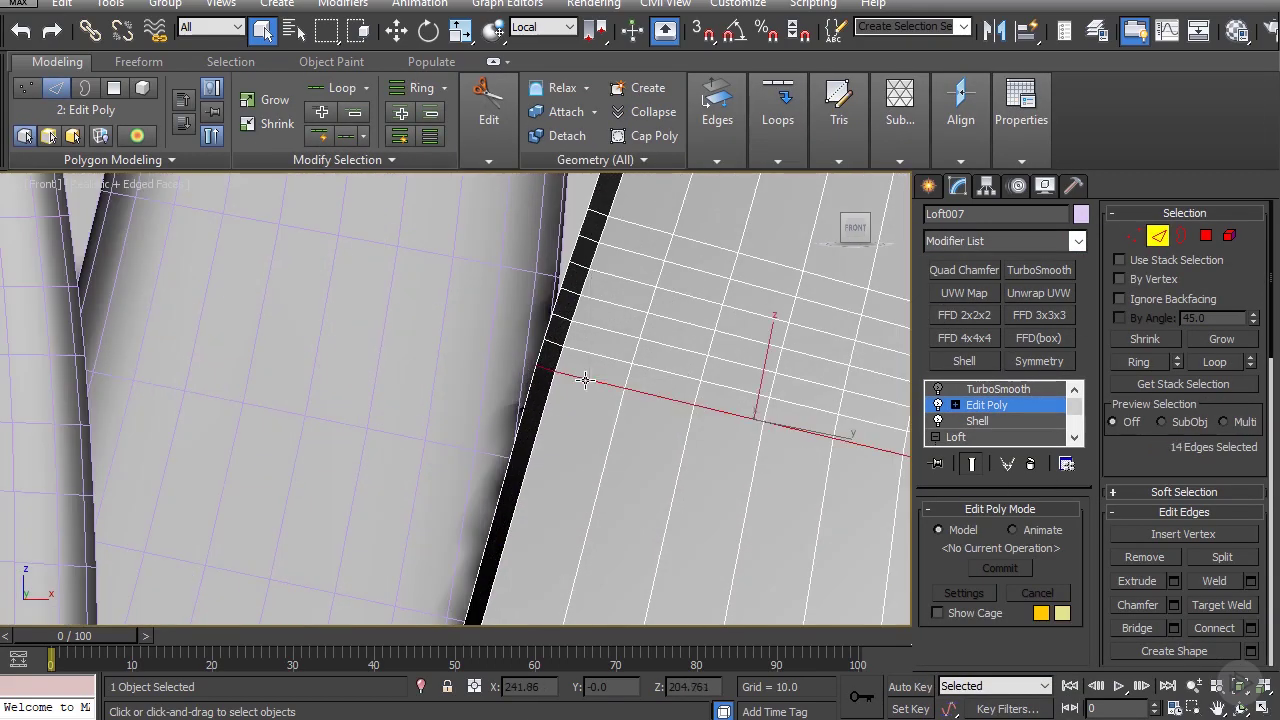
double_click(604, 353, "ctrl")
double_click(614, 324, "ctrl")
double_click(622, 276, "ctrl")
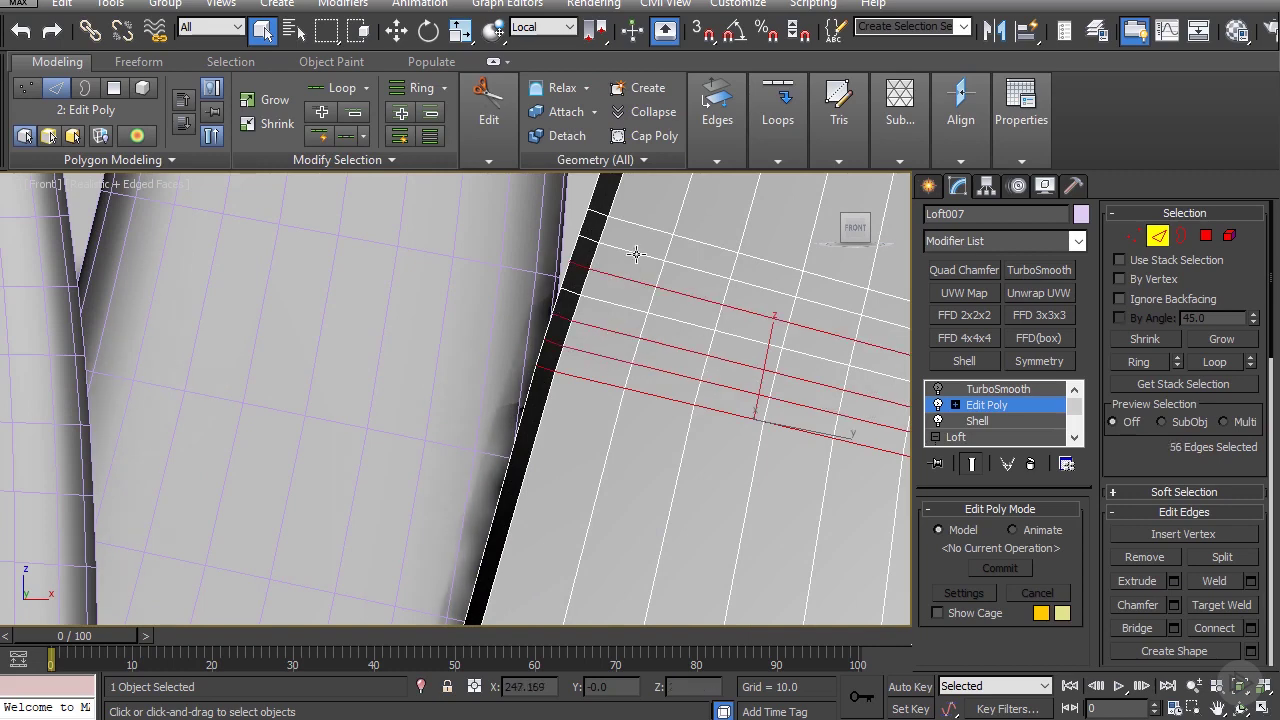
double_click(632, 248, "ctrl")
double_click(646, 232, "ctrl")
key("ctrl+BackSpace")
- Select the four lengthwise edge loops across the right blade's face and remove them
scroll(646, 232, "down", 8)
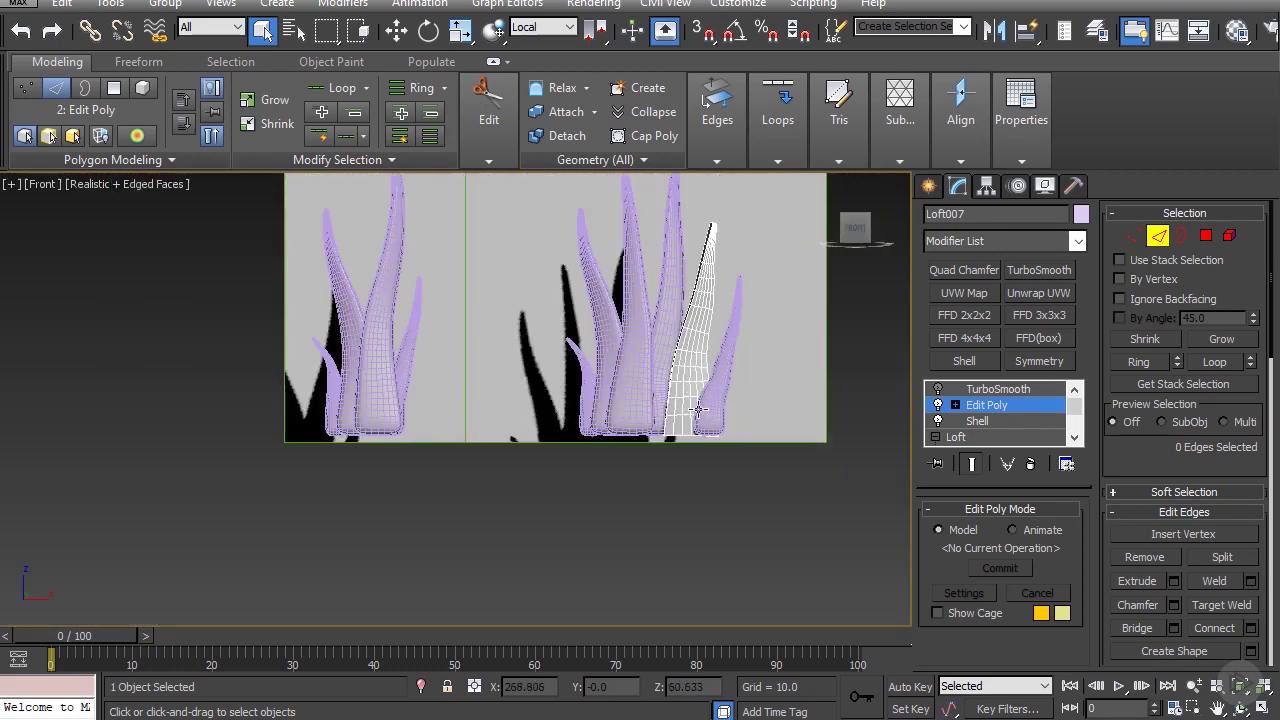
scroll(689, 420, "up", 4)
scroll(642, 436, "up", 2)
double_click(664, 437)
double_click(700, 434, "ctrl")
double_click(708, 372, "ctrl")
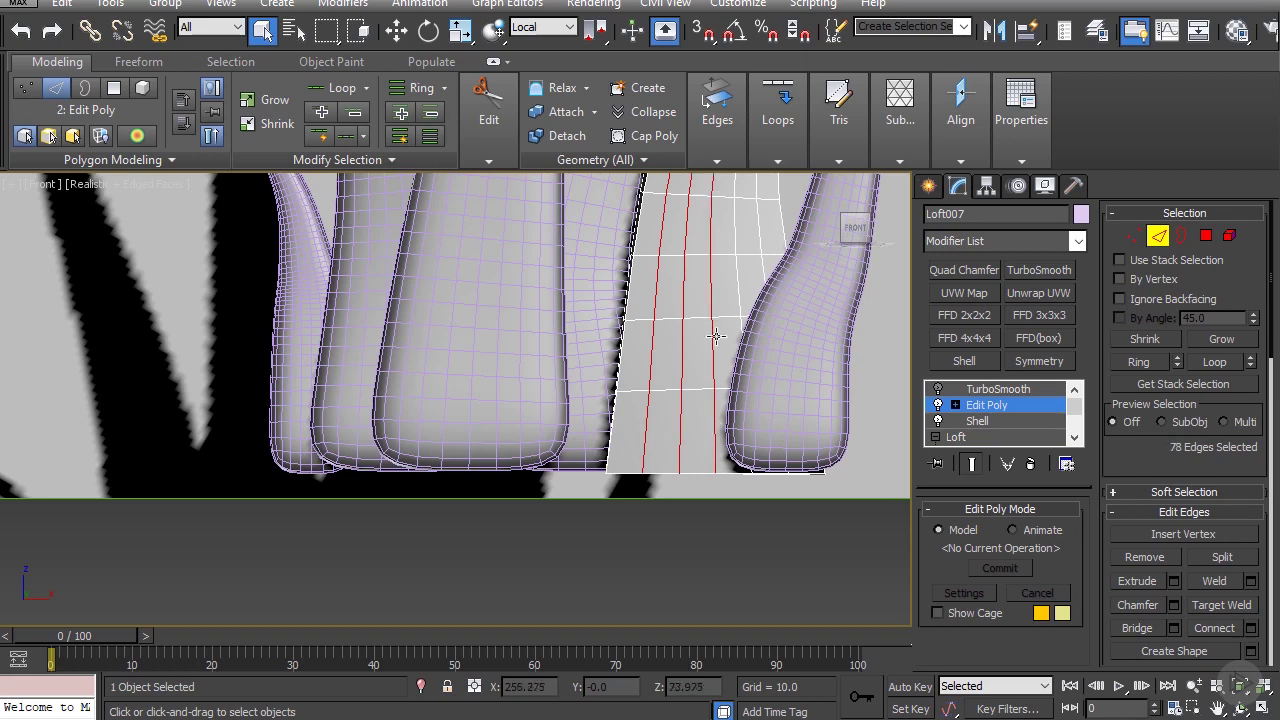
double_click(736, 289, "ctrl")
left_click(712, 140)
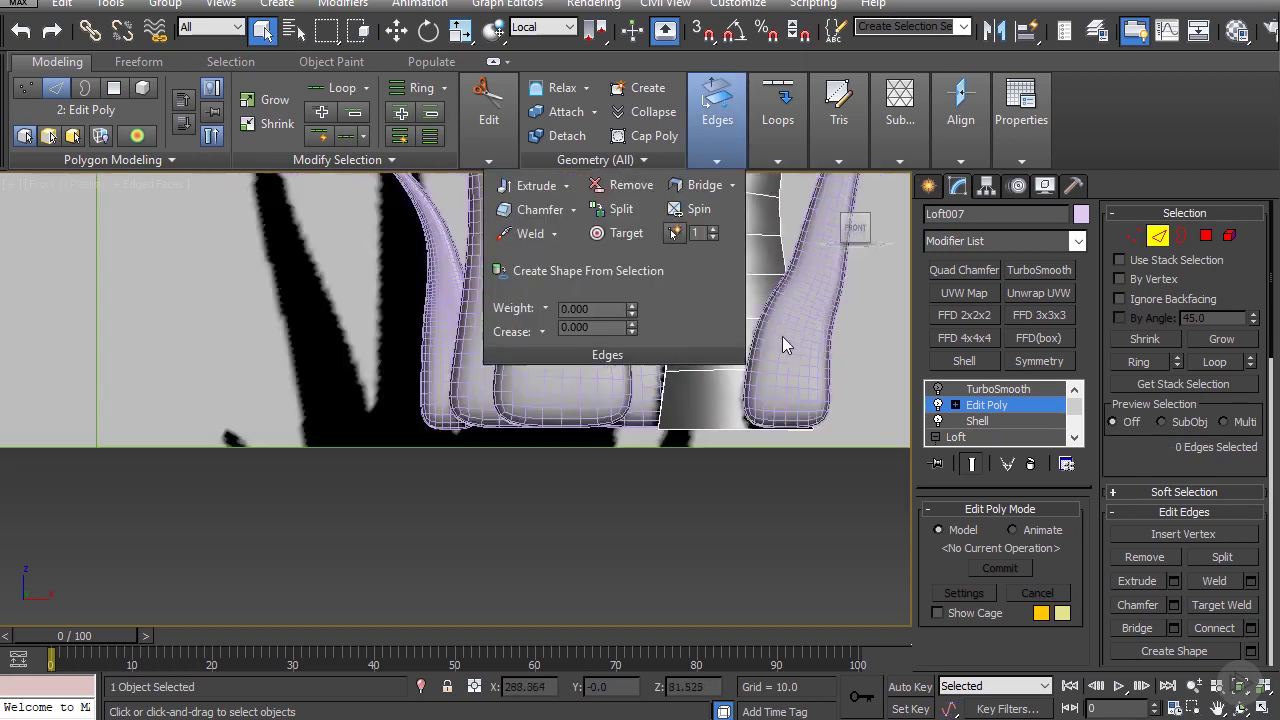
- Select the right blade's whole mesh element and clear all its smoothing groups
scroll(782, 336, "down", 3)
middle_click_drag(781, 394, 1010, 294, "alt")
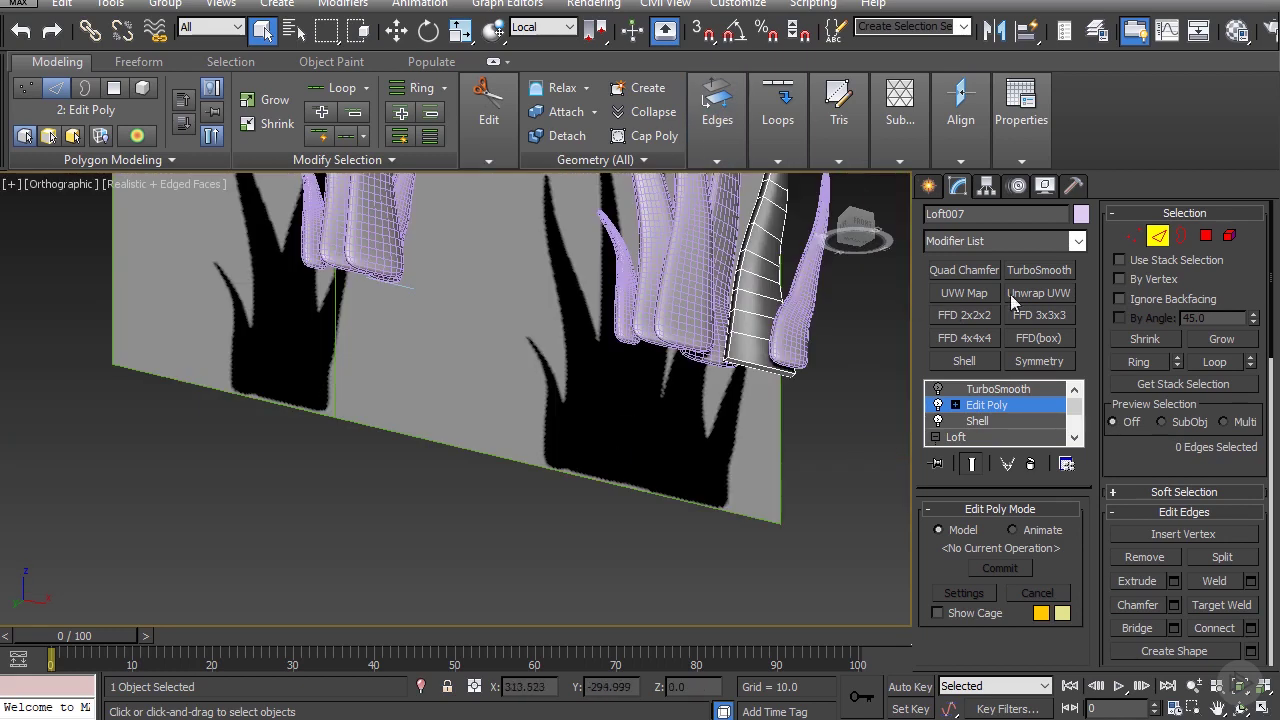
left_click(1206, 236)
scroll(1166, 515, "down", 5)
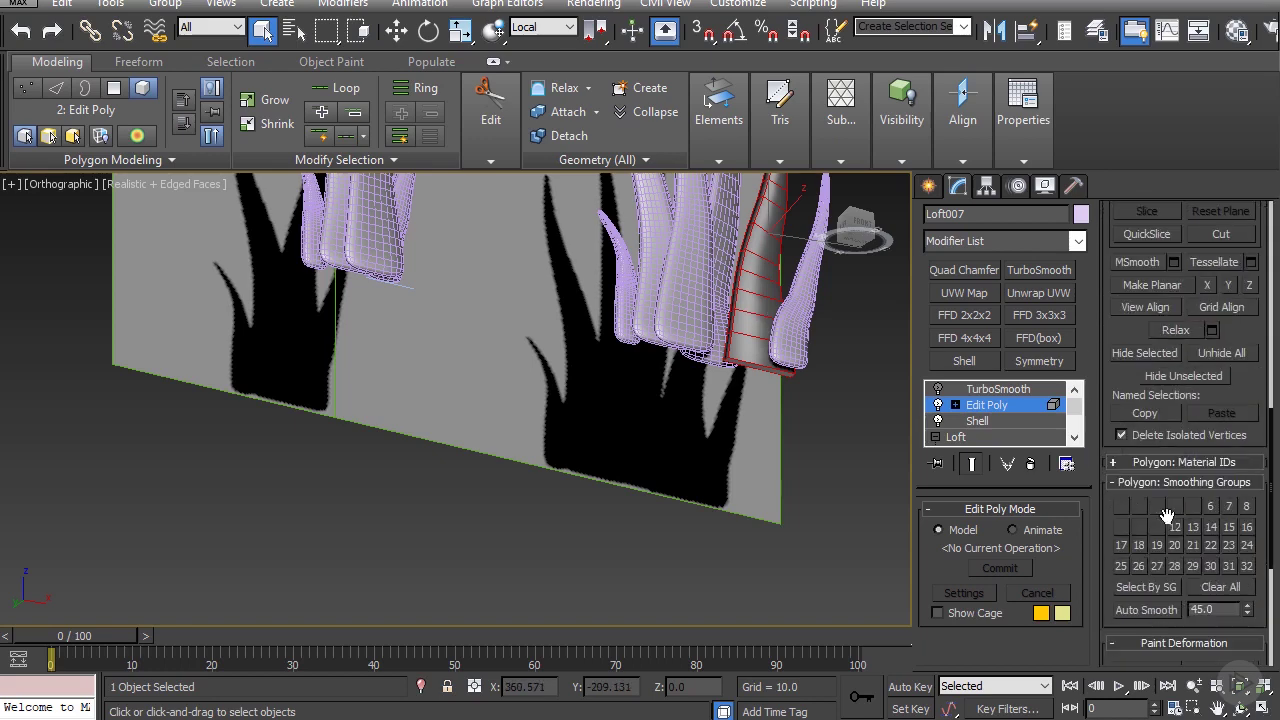
left_click(1201, 589)
scroll(1133, 398, "up", 10)
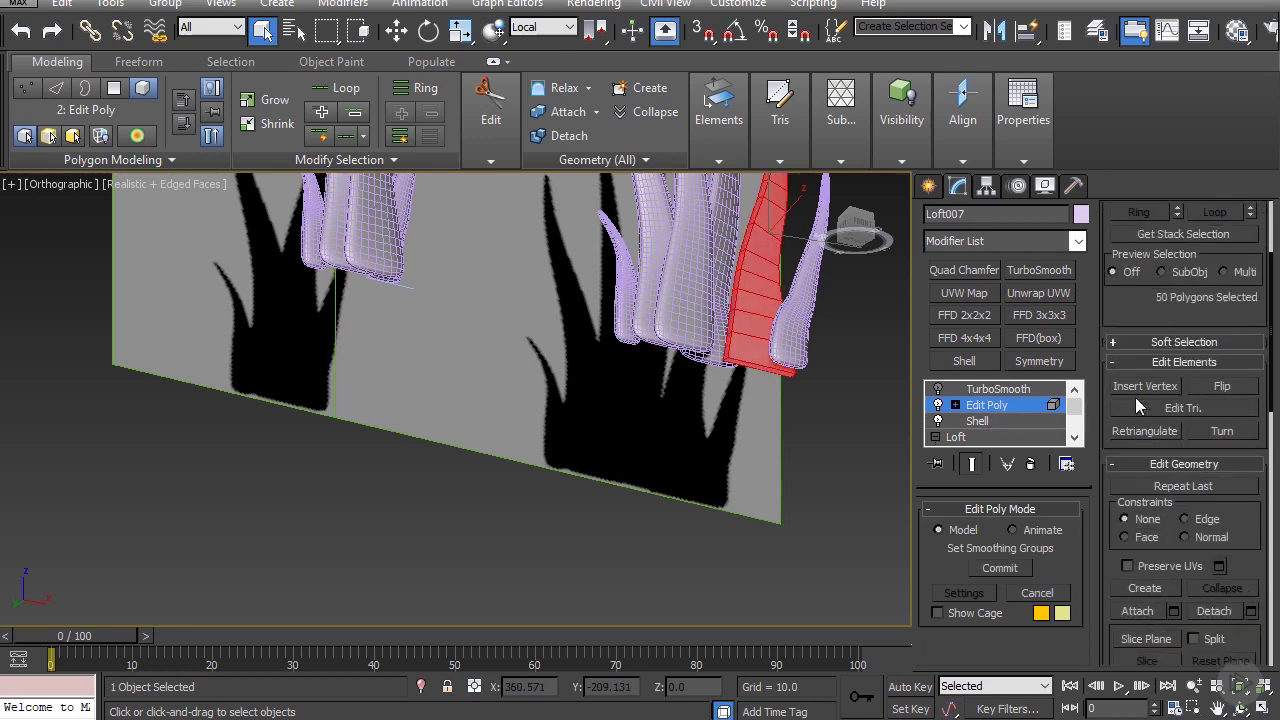
- Pick the face at the right blade's base, turn TurboSmooth back on, and deselect the blade in the front view
scroll(866, 344, "up", 5)
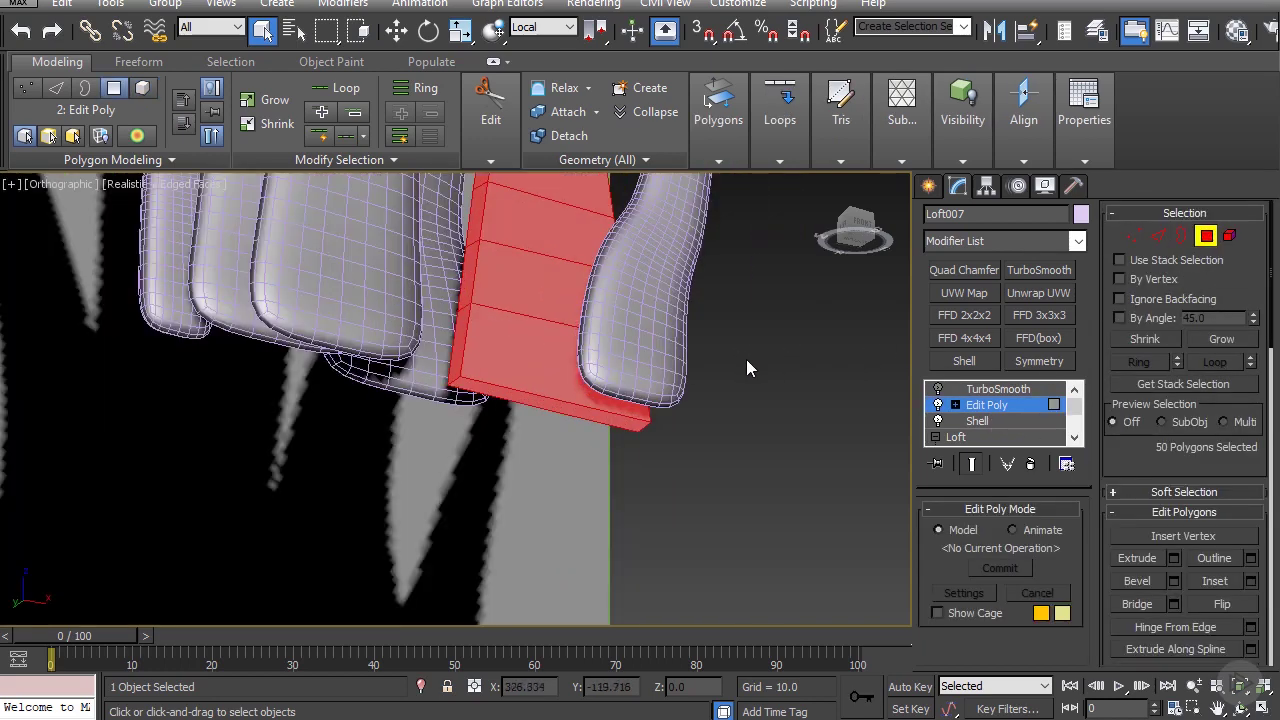
left_click(554, 401)
middle_click_drag(604, 437, 879, 460, "alt")
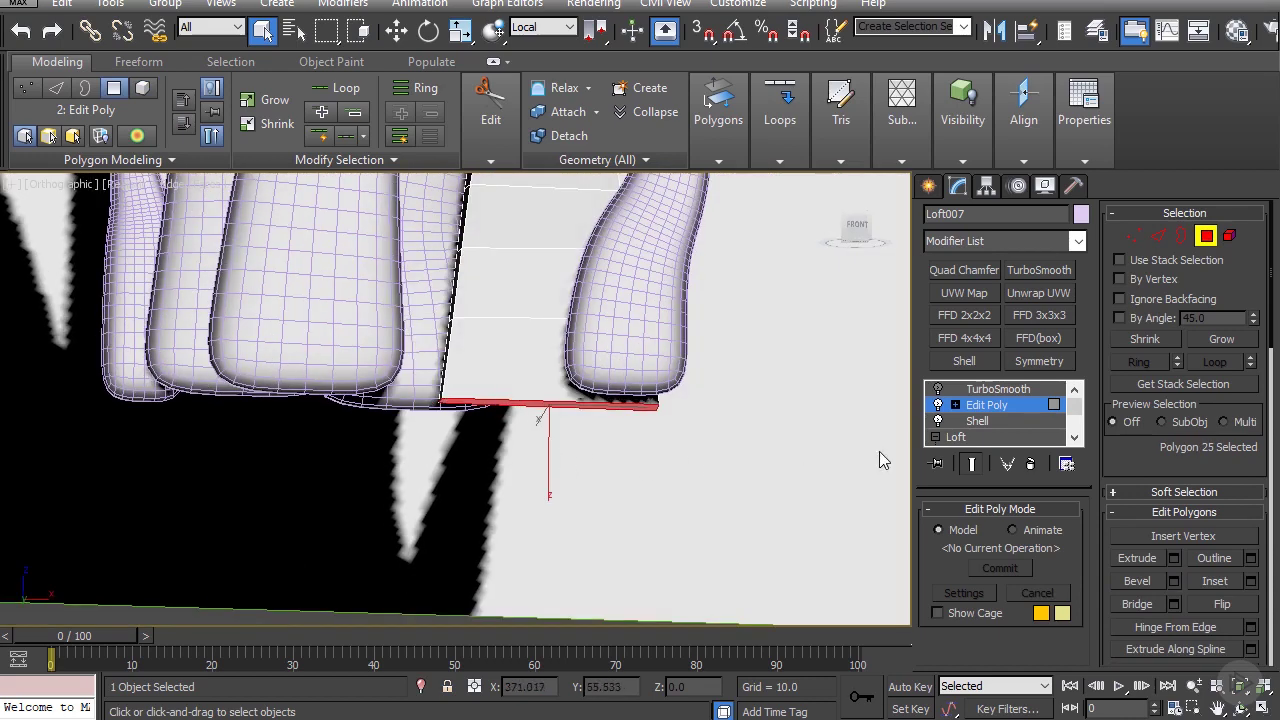
left_click(946, 389)
key("z")
left_click(744, 415)
scroll(744, 415, "down", 3)
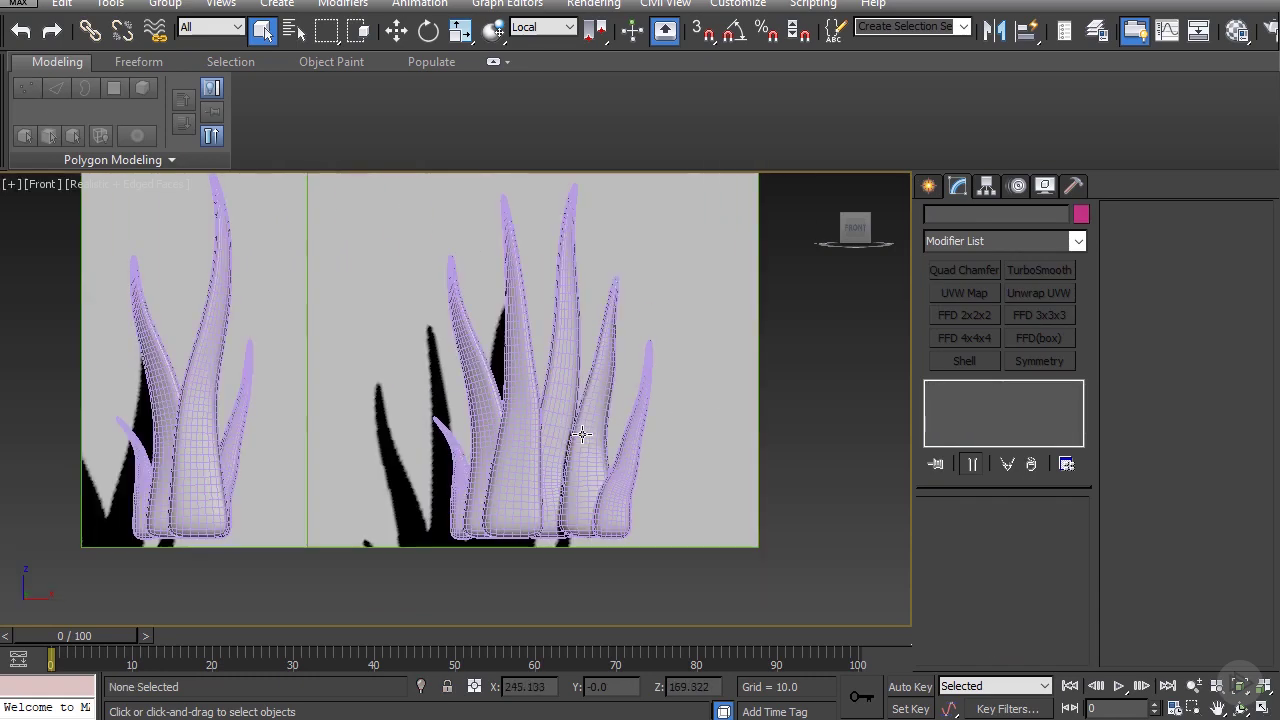
- Move the two rightmost blades of the right cluster slightly left, closer to their neighbours
left_click(579, 438)
key("w")
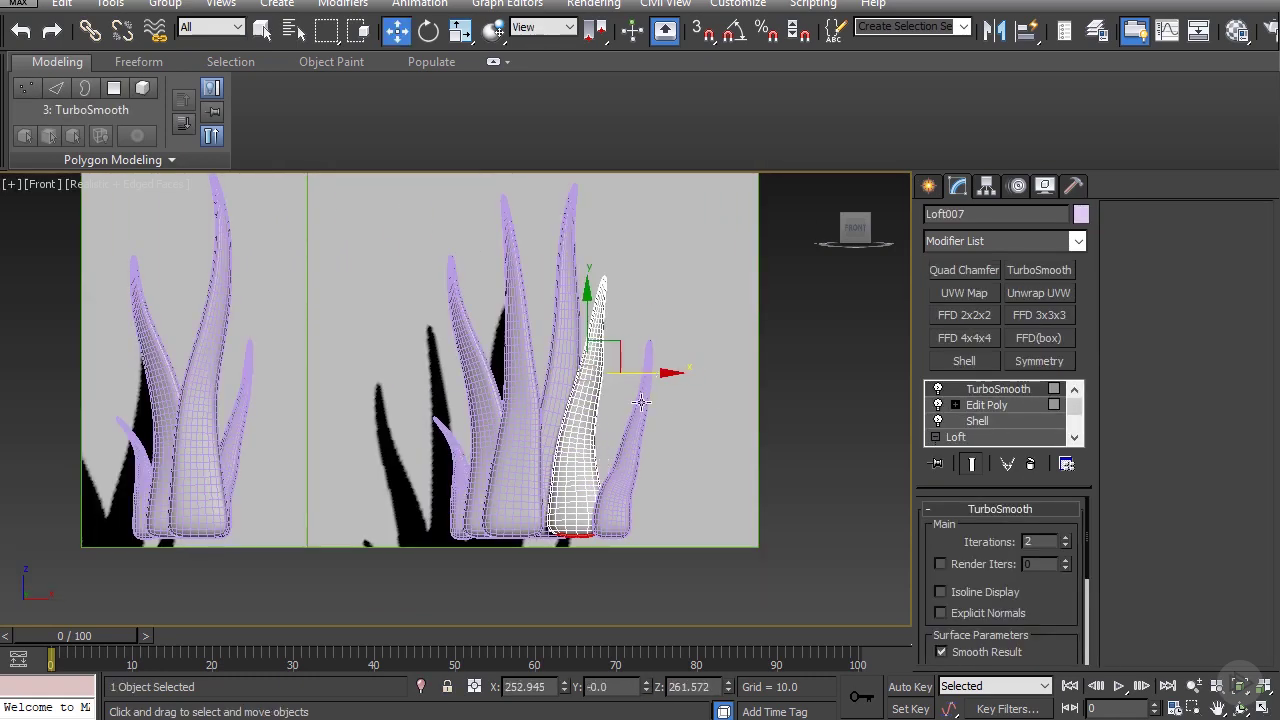
left_click(649, 448)
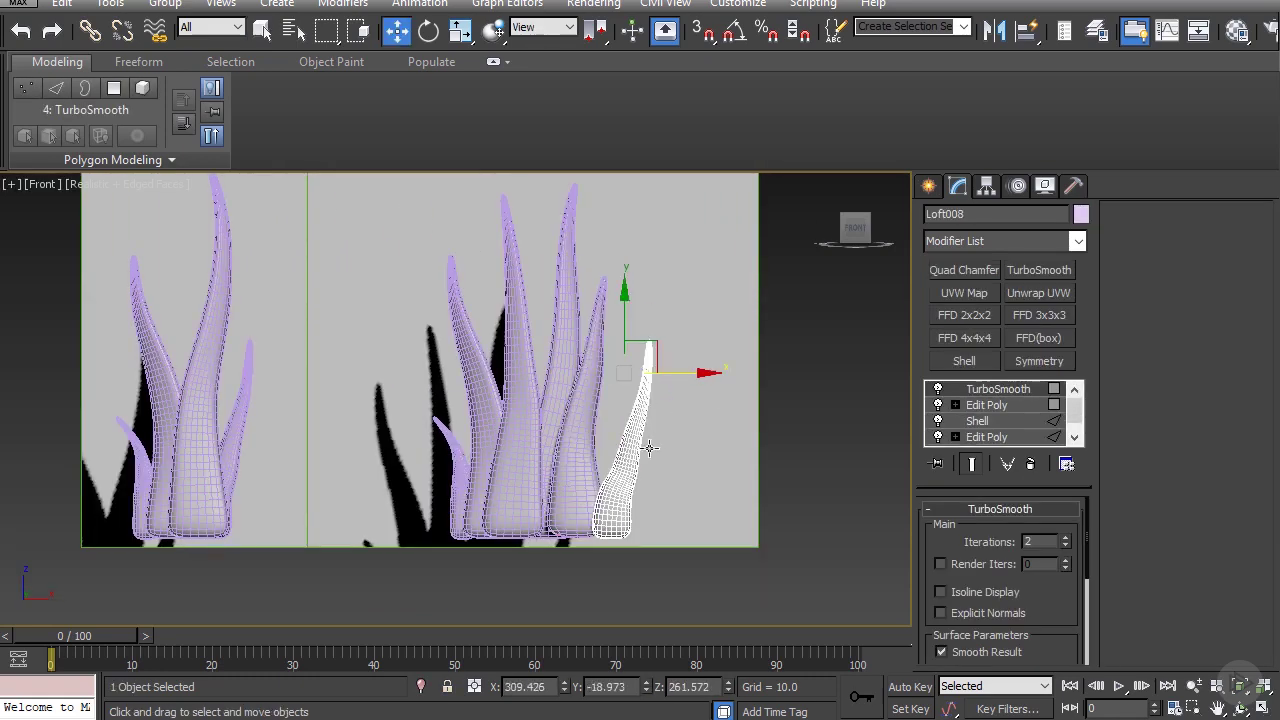
- Clone the small outer-left blade of the right cluster, turn it to lean right, and place it among the cluster's right blades
left_click(448, 472)
mouse_move(492, 376)
left_mouse_down("shift")
mouse_move(771, 377)
mouse_move(1031, 414)
mouse_move(953, 408)
left_mouse_up("shift")
left_click(632, 438)
key("e")
key("w")
left_click_drag(640, 346, 731, 371)
key("e")
- Center the pivot of the cloned small blade on the object
left_click(986, 185)
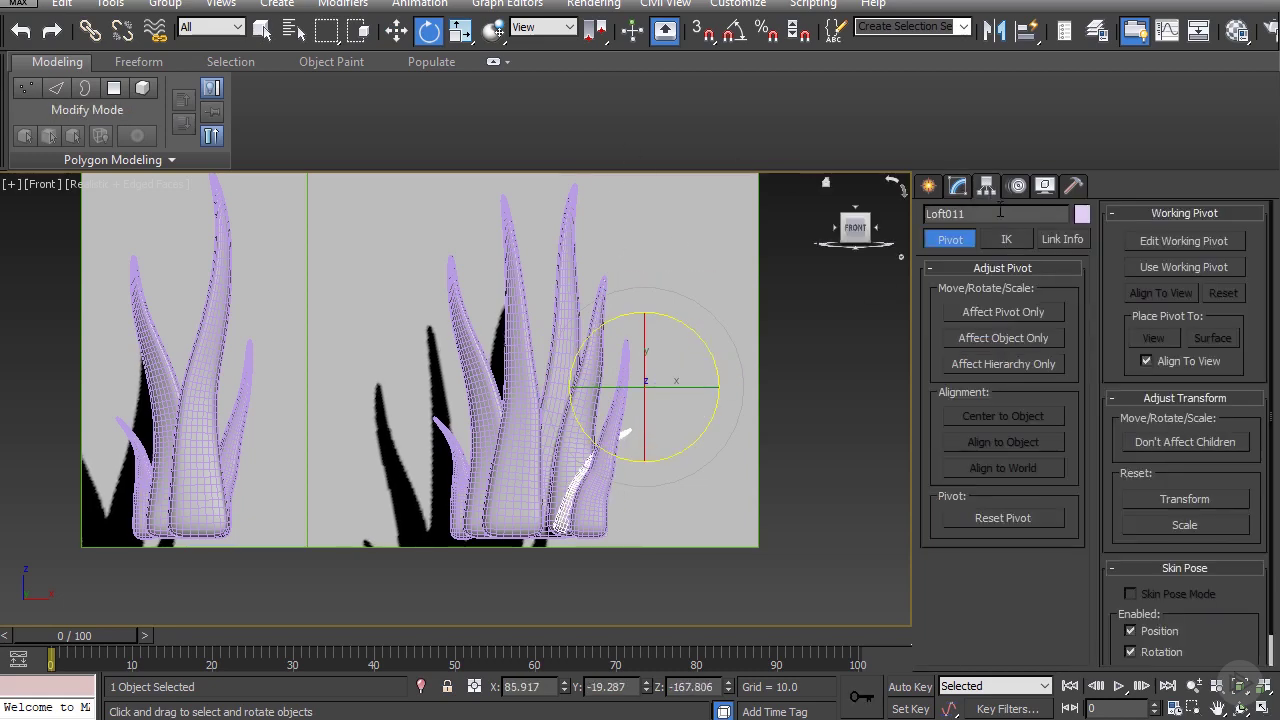
left_click(1004, 312)
left_click(1006, 418)
left_click(1004, 312)
scroll(580, 420, "up", 2)
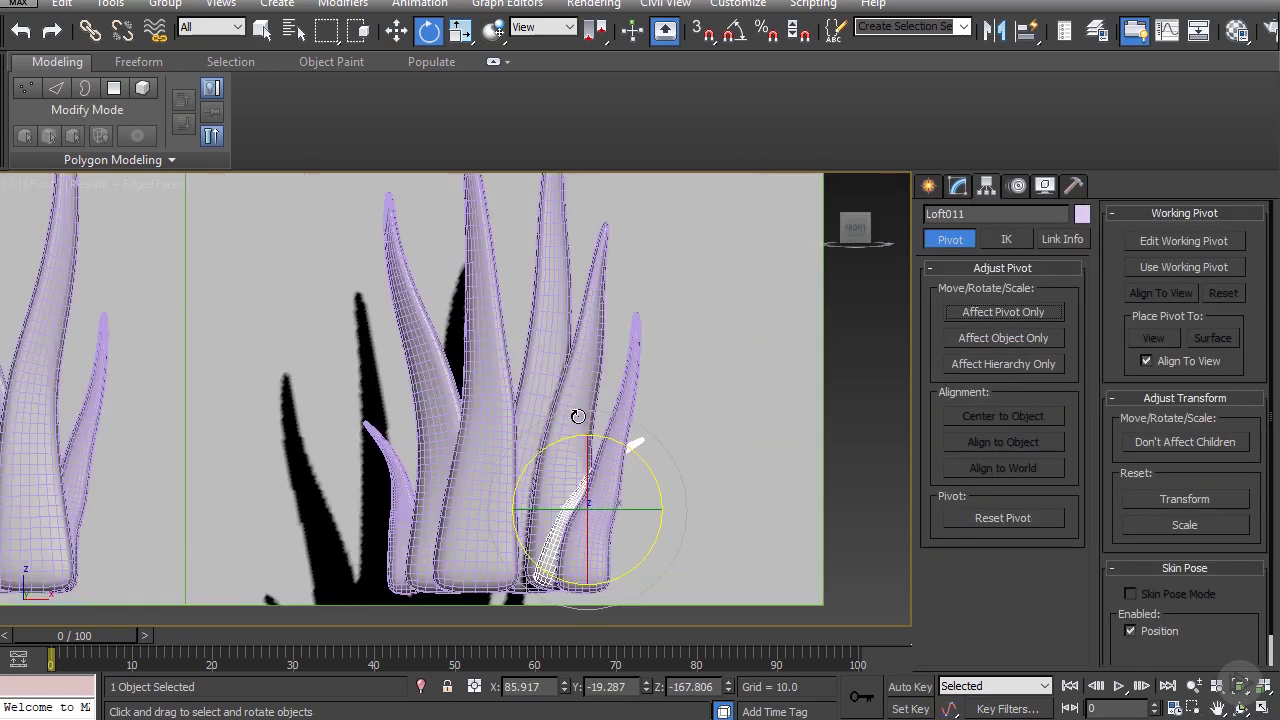
- Scale the cloned small blade down and move it so it emerges beside the base of the cluster's rightmost blade
key("r")
scroll(630, 370, "up", 2)
left_click_drag(651, 364, 620, 388)
key("w")
left_click_drag(640, 355, 681, 378)
right_click(666, 369)
left_click(589, 391)
left_click(640, 387)
left_click(588, 421)
left_click(706, 472)
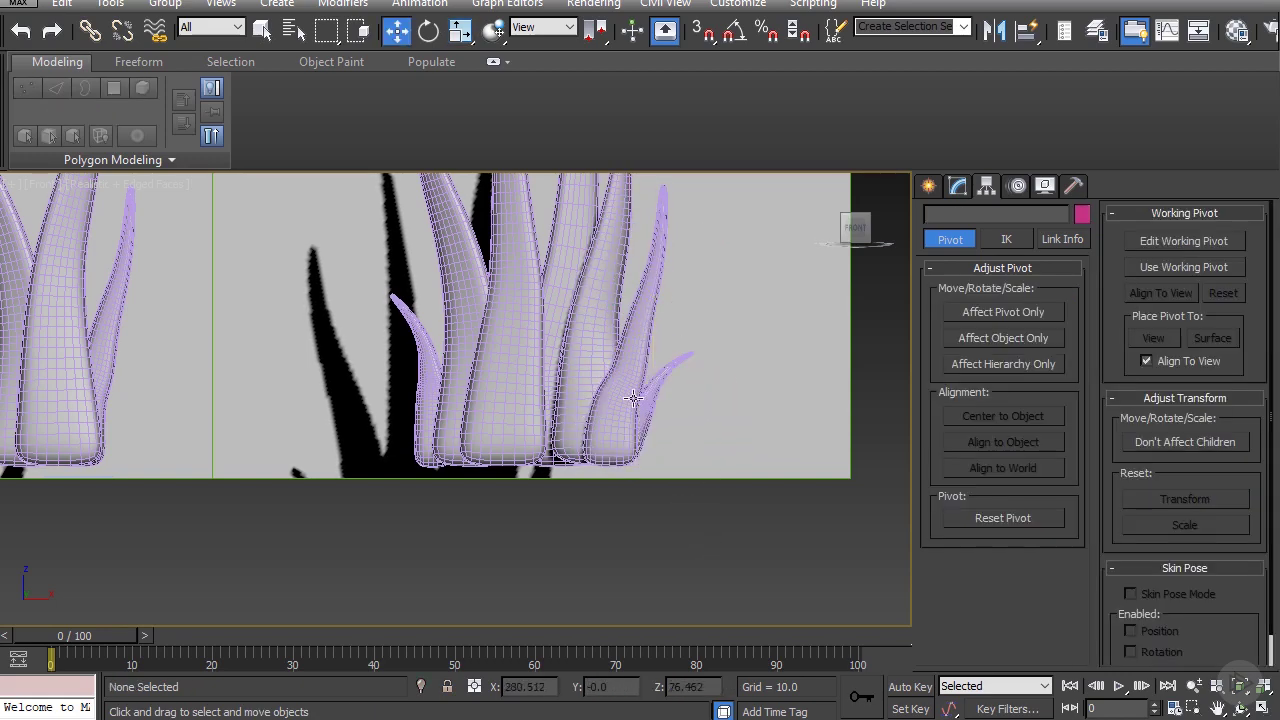
- Select all seven blades of the right cluster, move them left within their reference section, and deselect them
scroll(640, 395, "down", 5)
scroll(545, 370, "up", 4)
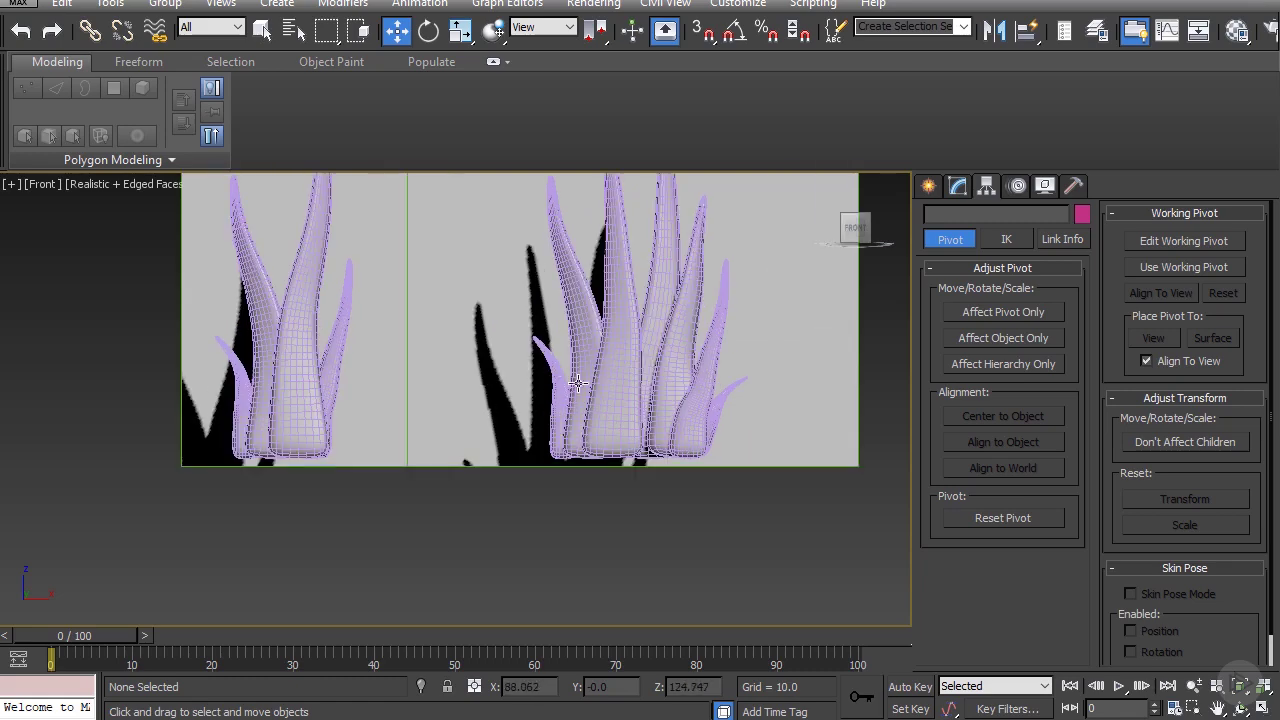
left_click(550, 378)
left_click(596, 378, "ctrl")
left_click(625, 383, "ctrl")
left_click(650, 376, "ctrl")
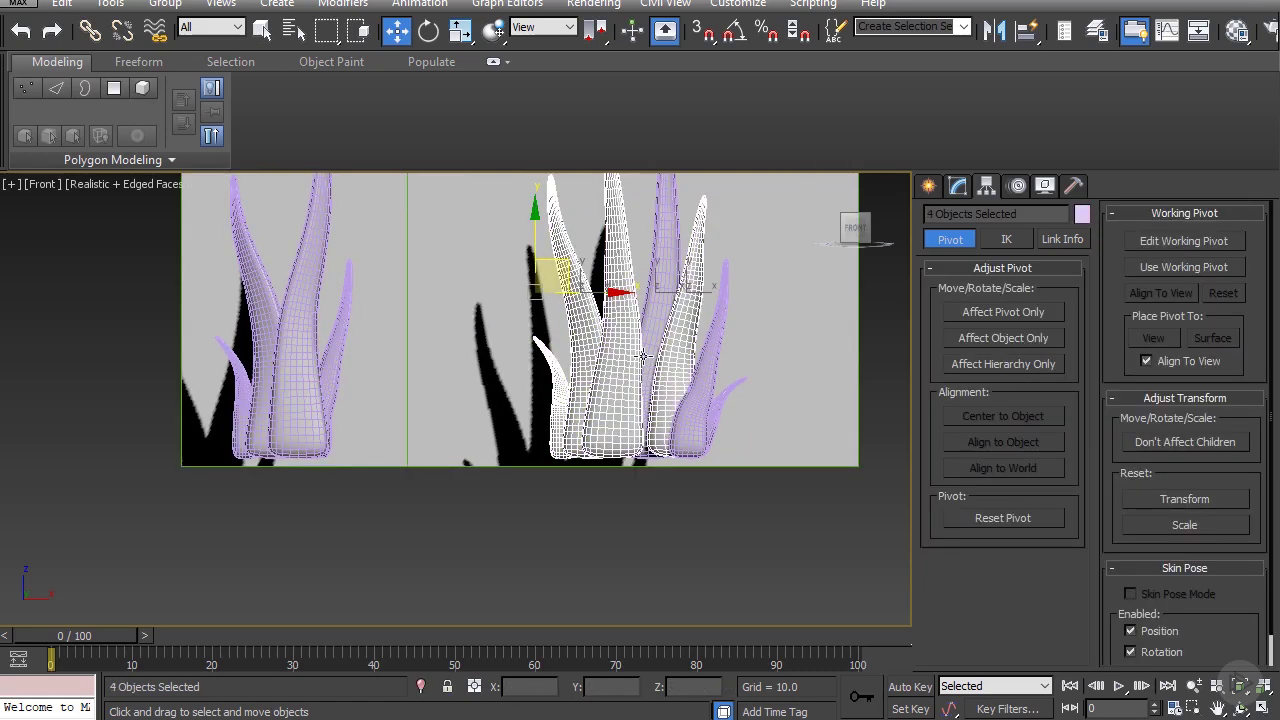
left_click(666, 363, "ctrl")
left_click(694, 388, "ctrl")
left_click(714, 403, "ctrl")
scroll(714, 403, "down", 2)
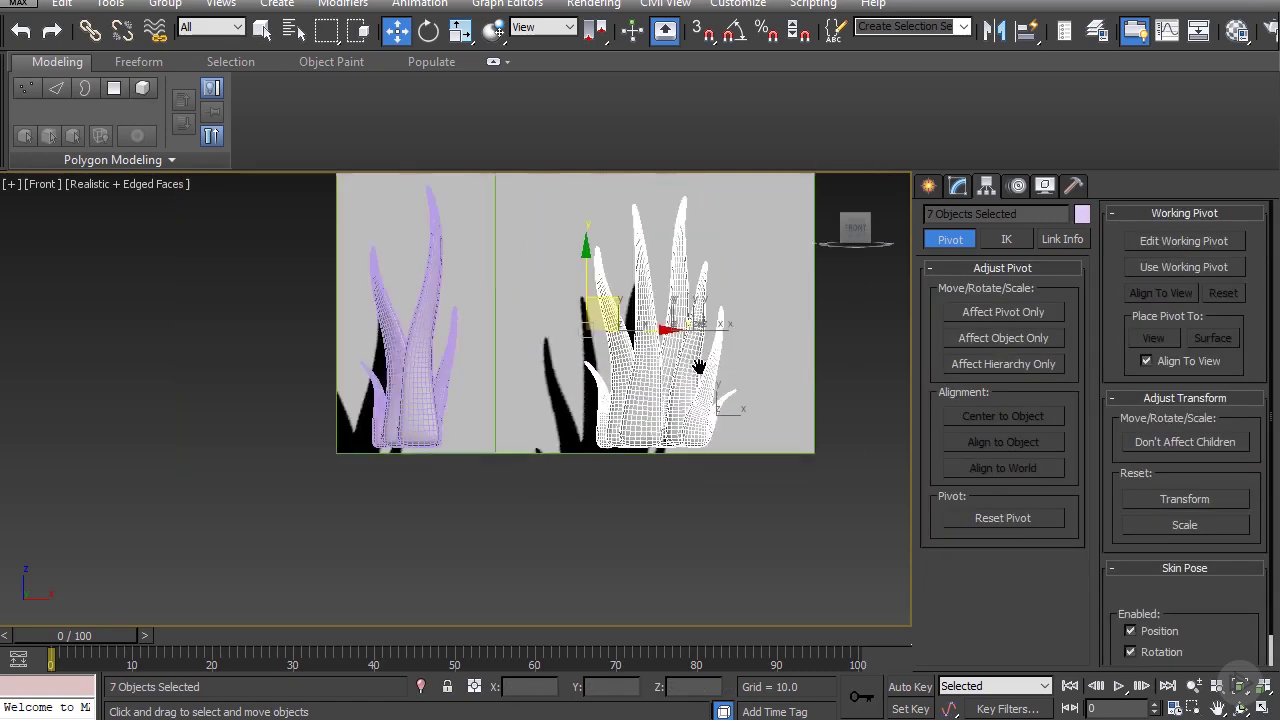
left_click_drag(749, 357, 659, 321)
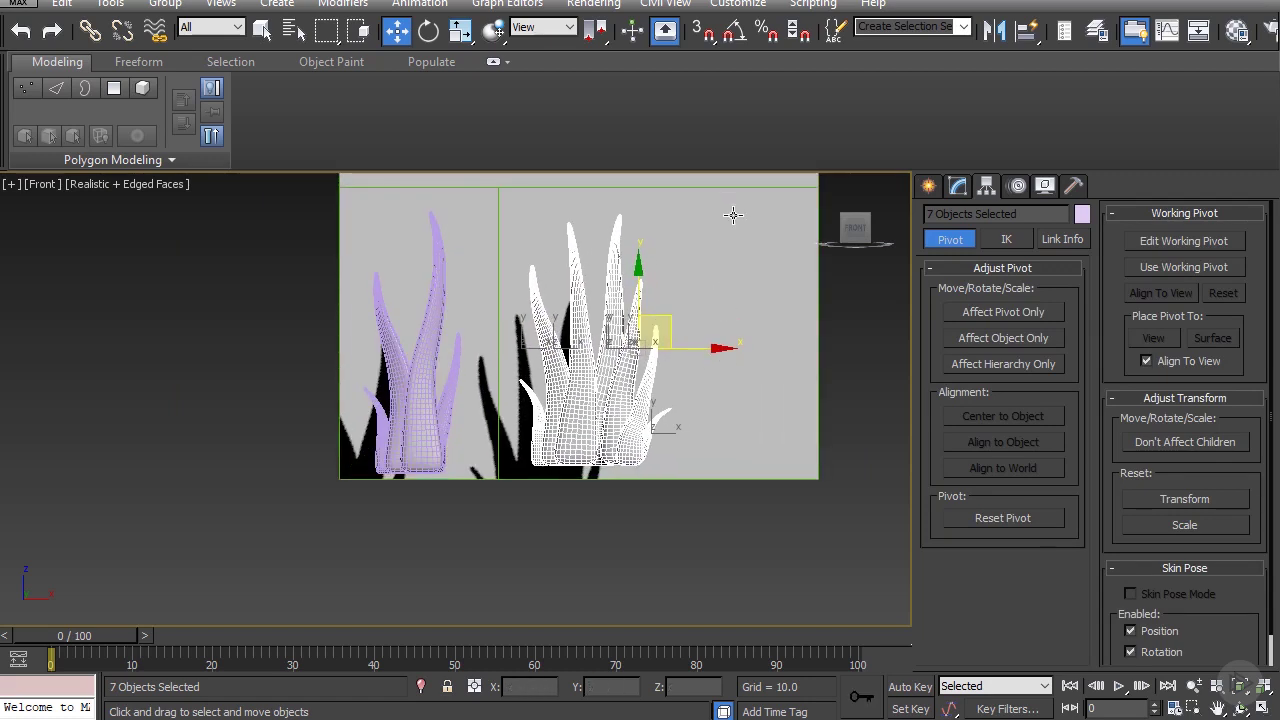
scroll(700, 330, "down", 5)
scroll(572, 270, "up", 4)
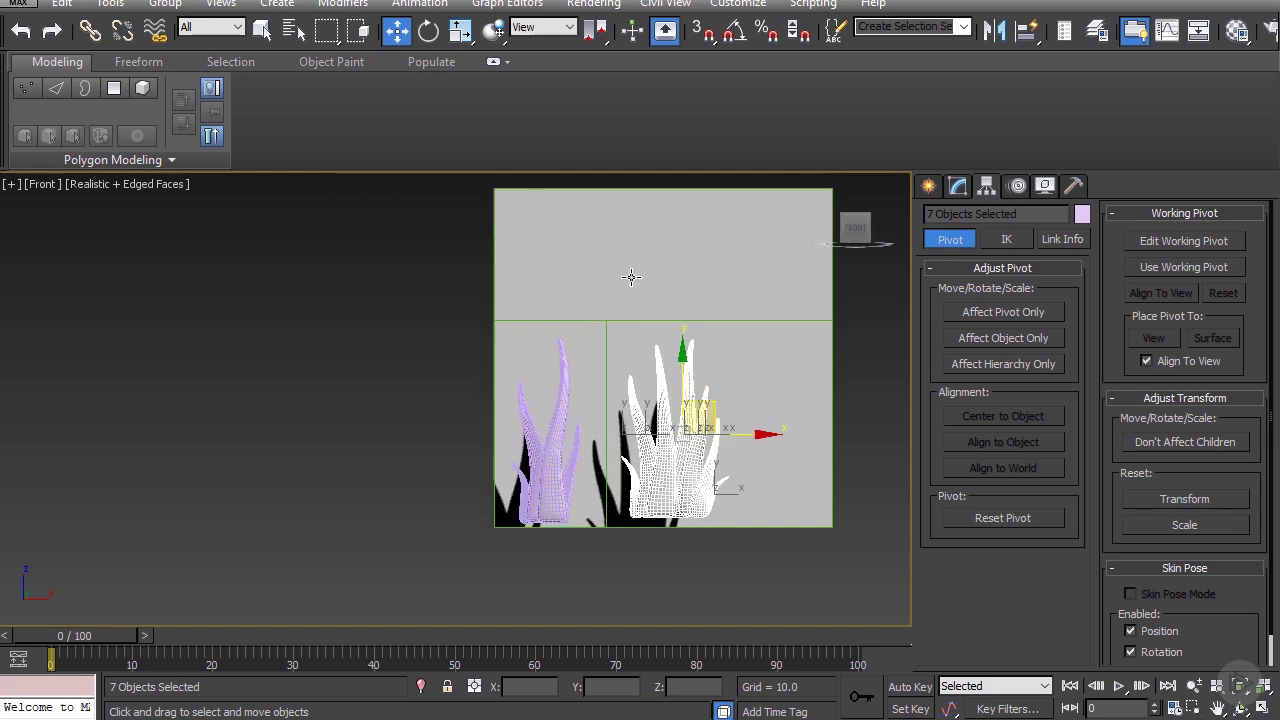
middle_click_drag(697, 330, 632, 283)
left_click(771, 374)
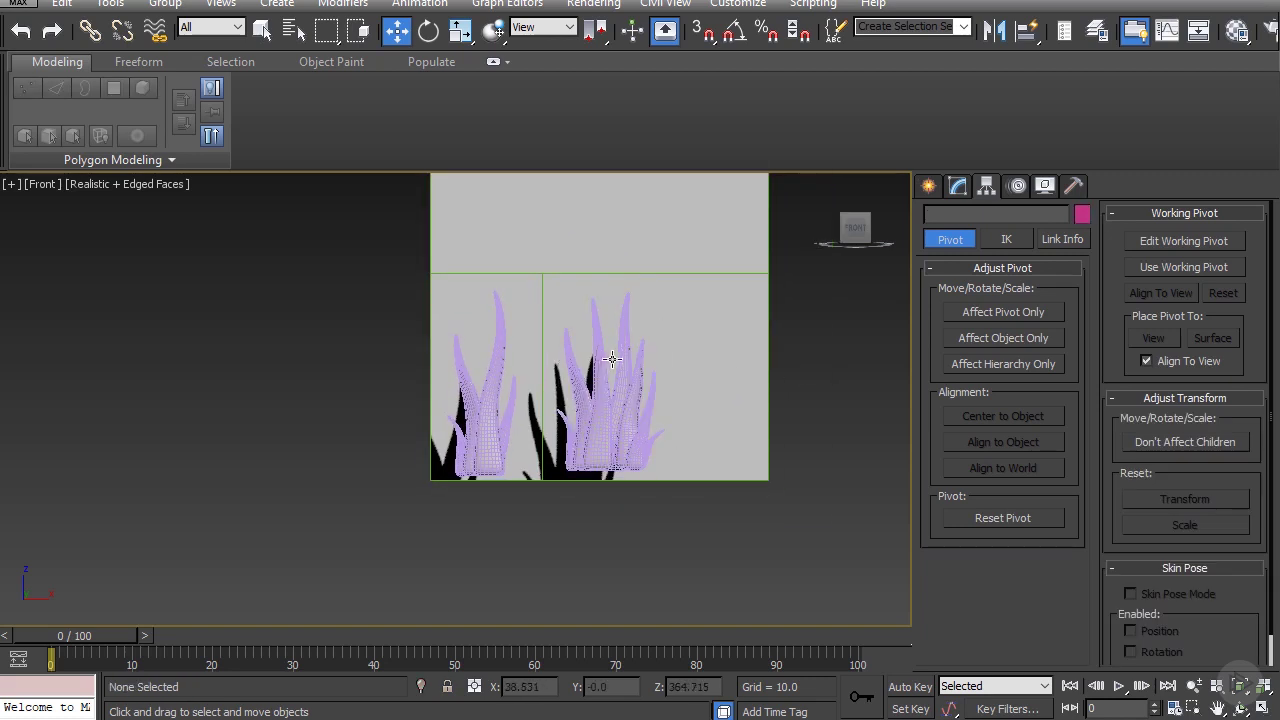
scroll(610, 360, "up", 3)
scroll(565, 383, "down", 2)
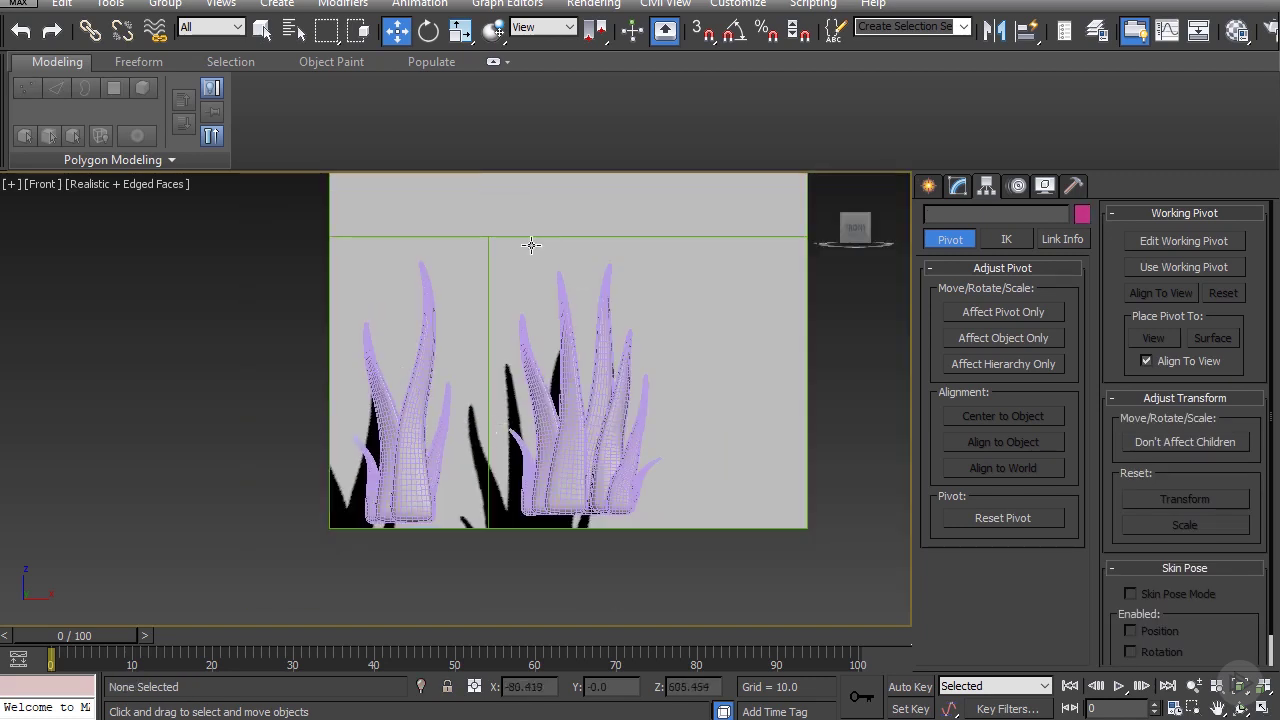
middle_click_drag(499, 259, 485, 354)
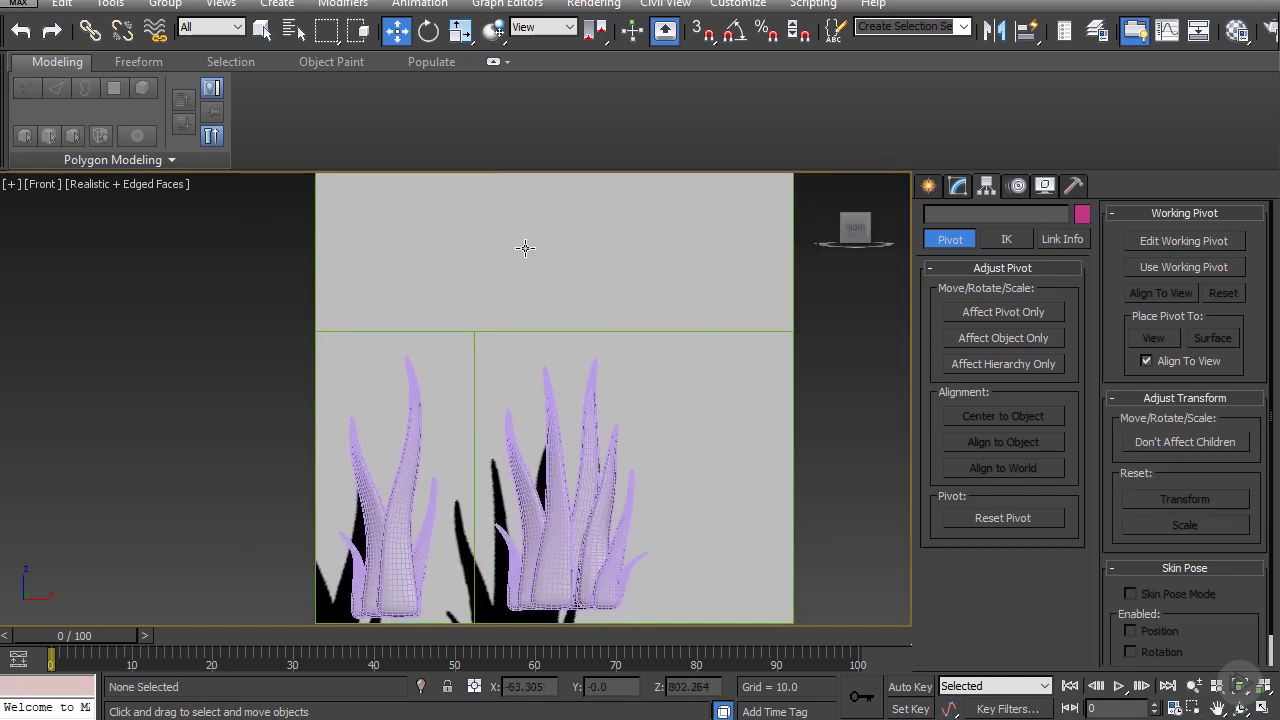